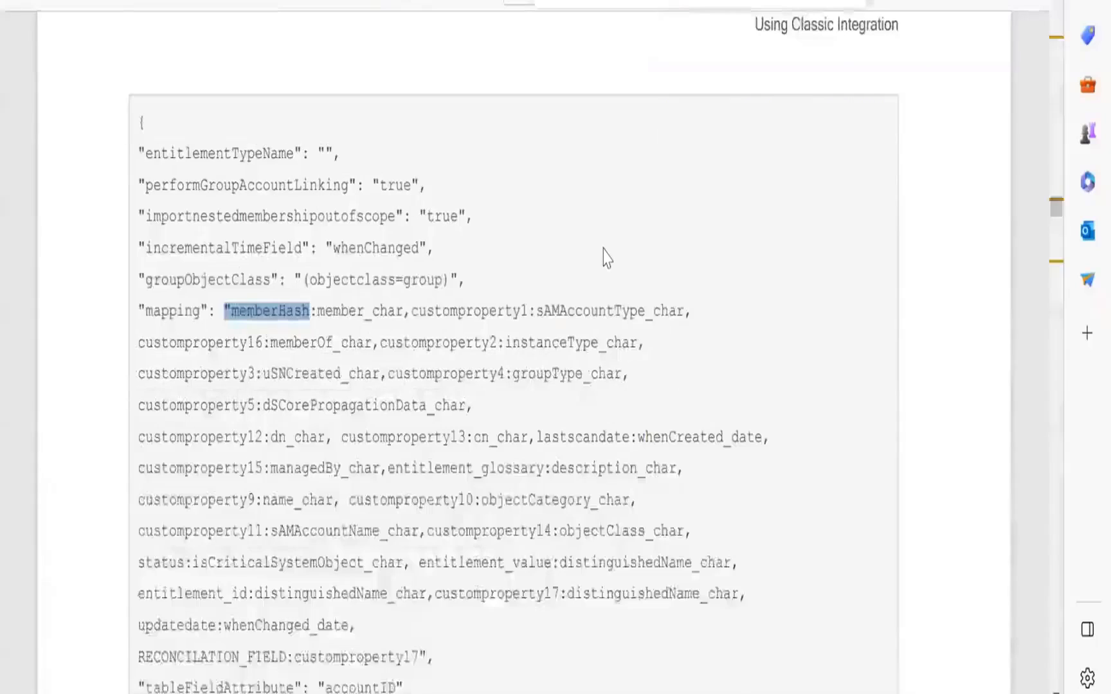
Search the integration guide for "recon" and copy the RECONCILATION_FIELD:customproperty17 line
{"action": "type", "text": "recon"}
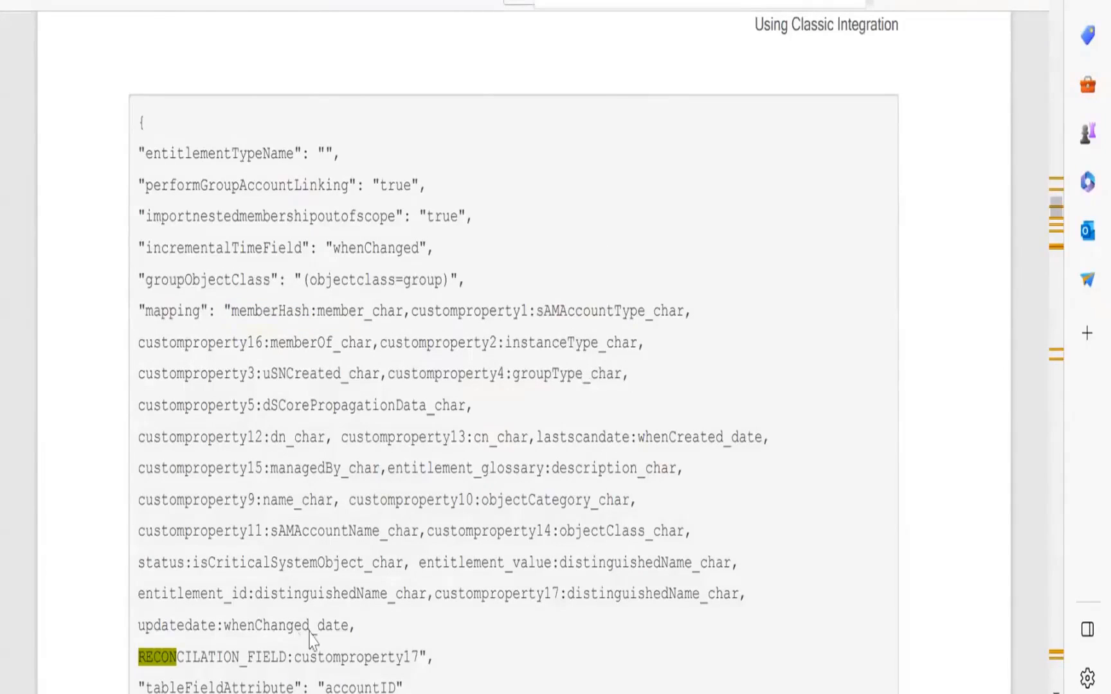
{"action": "scroll", "coordinate": [310, 640], "scroll_direction": "down", "scroll_amount": 3}
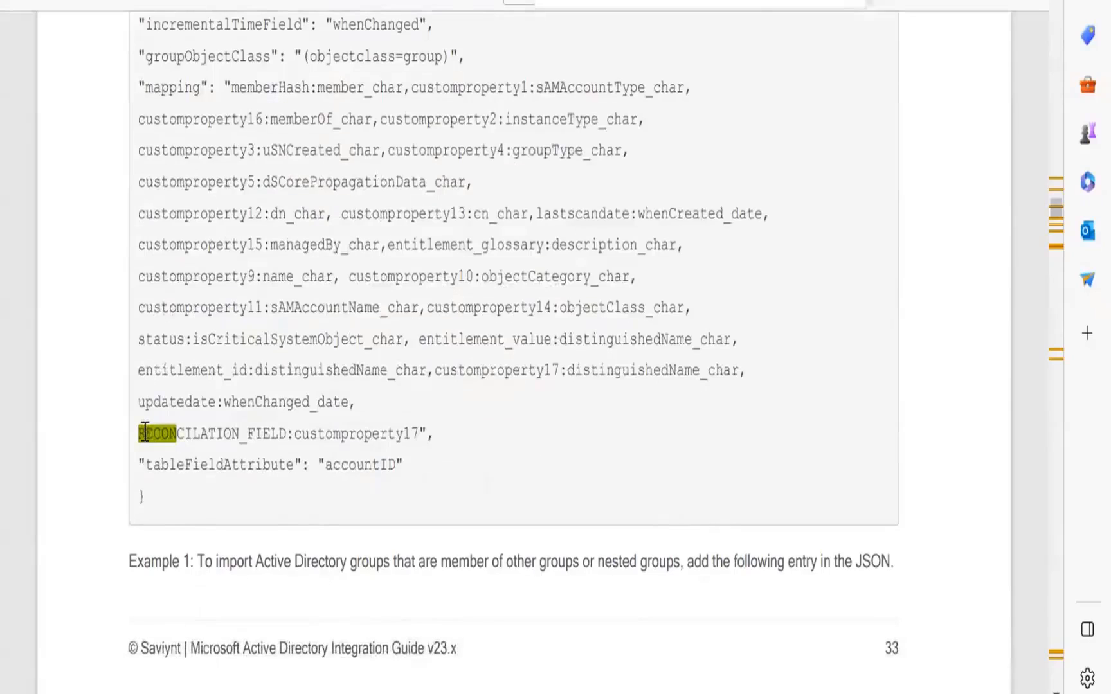
{"action": "left_click_drag", "start_coordinate": [142, 433], "coordinate": [416, 434]}
{"action": "key", "text": "ctrl+c"}
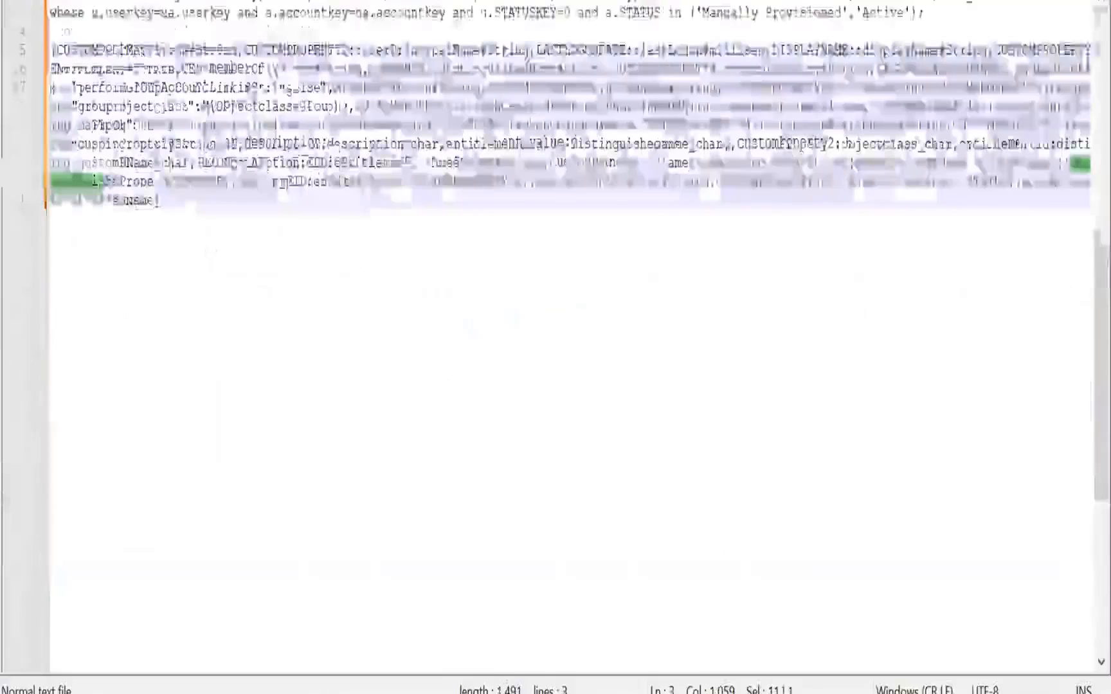
Paste the reconciliation field line into the text editor a few lines below the account attribute mapping
{"action": "left_click", "coordinate": [188, 214]}
{"action": "key", "text": "Return"}
{"action": "key", "text": "Return"}
{"action": "key", "text": "Return"}
{"action": "key", "text": "Return"}
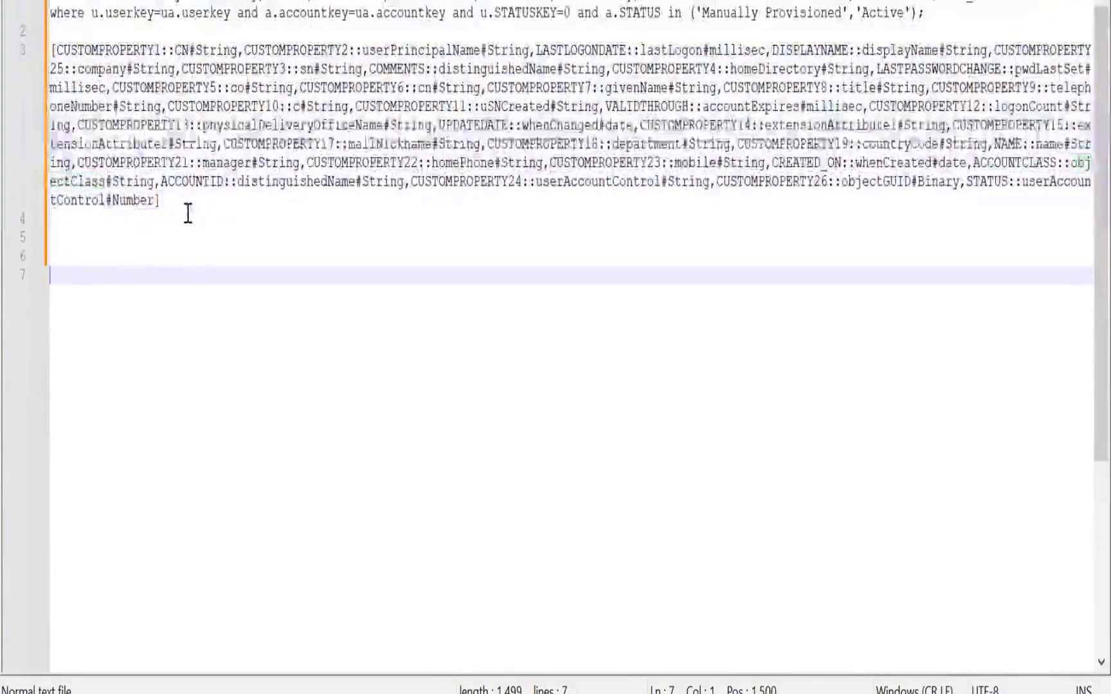
{"action": "key", "text": "ctrl+v"}
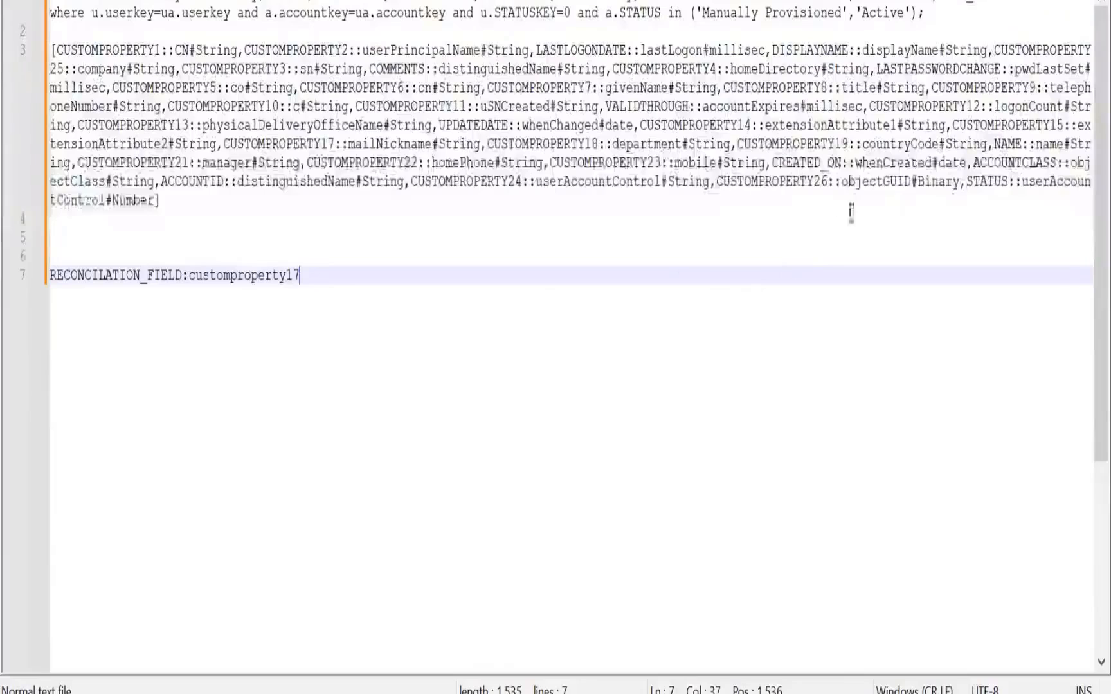
Copy objectGUID from the mapping and replace customproperty17 with it in the pasted reconciliation line
{"action": "double_click", "coordinate": [860, 182]}
{"action": "key", "text": "ctrl+c"}
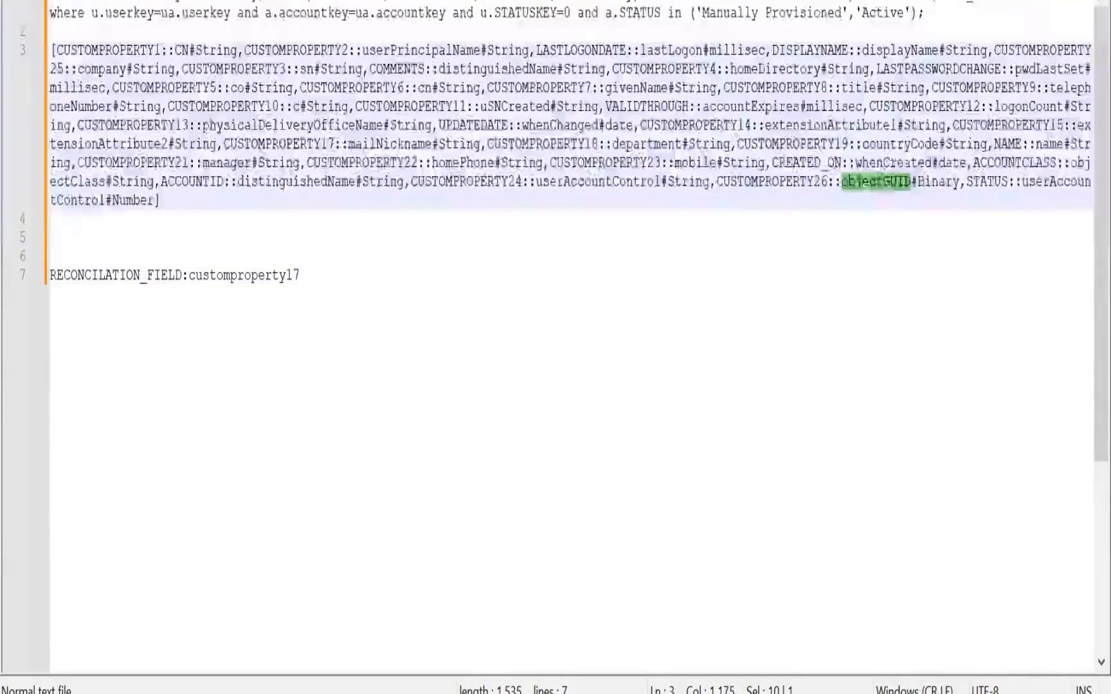
{"action": "double_click", "coordinate": [236, 281]}
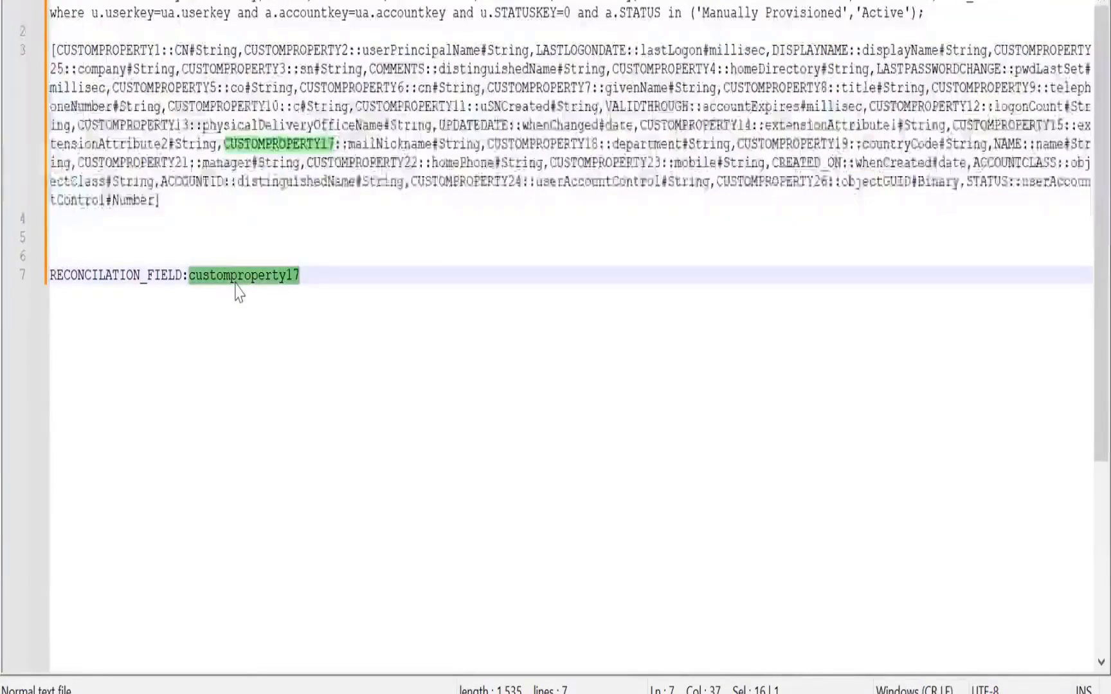
{"action": "key", "text": "ctrl+v"}
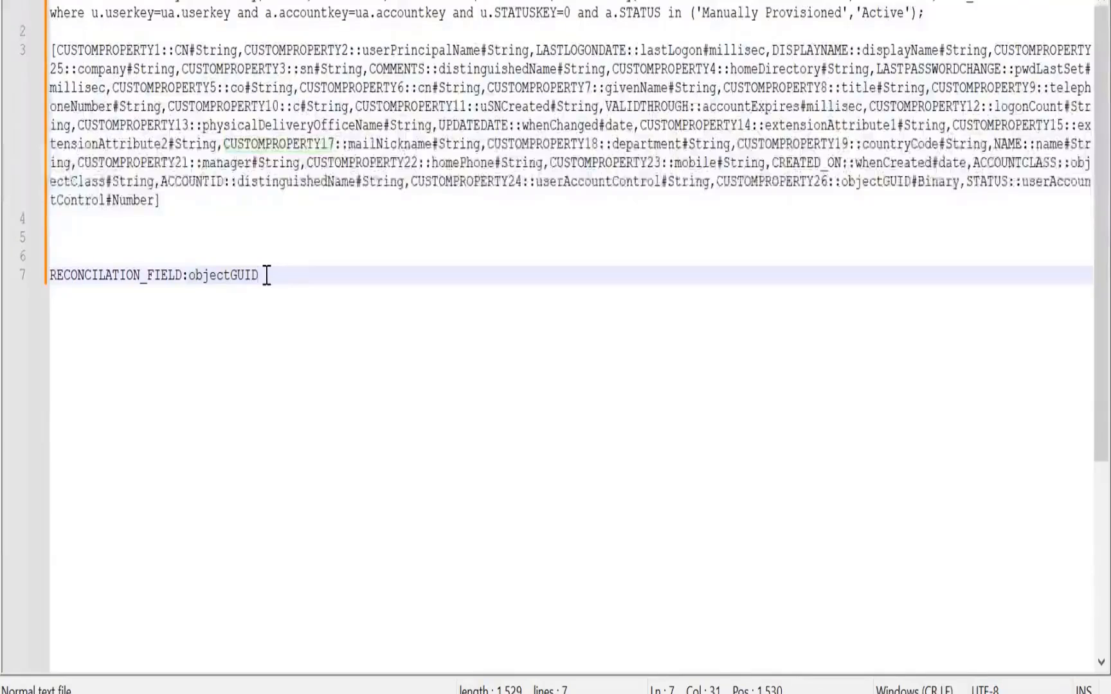
Append "::RECONCILATION_FIELD:objectGUID" to the end of the account attribute mapping, just before the closing bracket
{"action": "left_click_drag", "start_coordinate": [266, 275], "coordinate": [50, 275]}
{"action": "key", "text": "ctrl+c"}
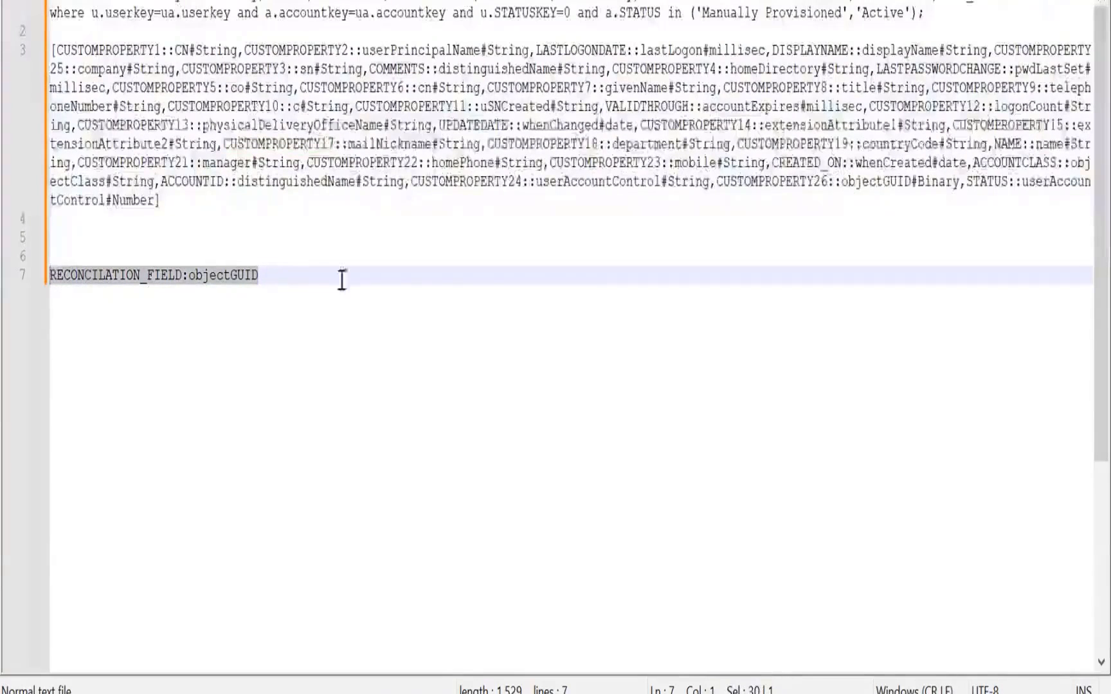
{"action": "left_click", "coordinate": [966, 186]}
{"action": "left_click", "coordinate": [162, 202]}
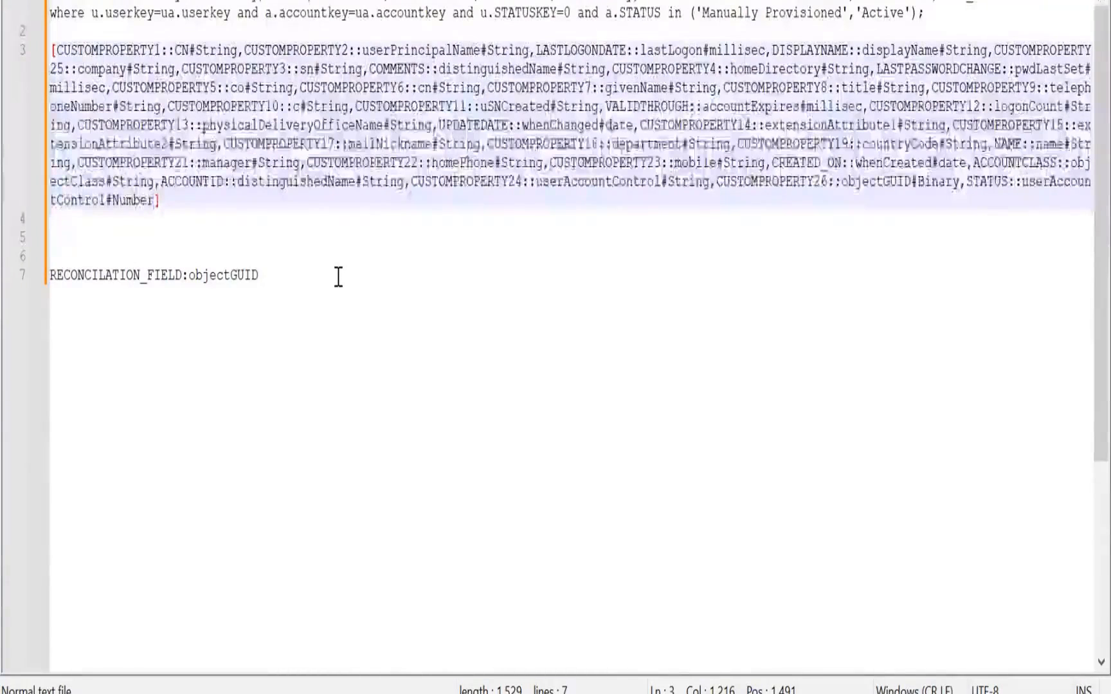
{"action": "type", "text": "::"}
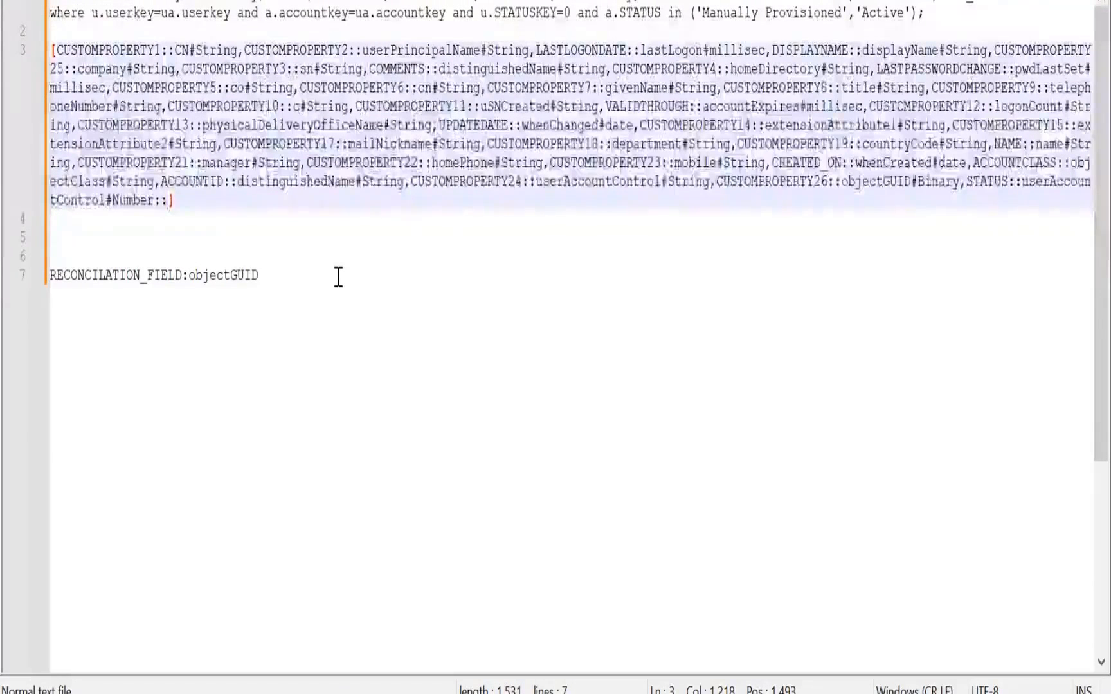
{"action": "key", "text": "ctrl+v"}
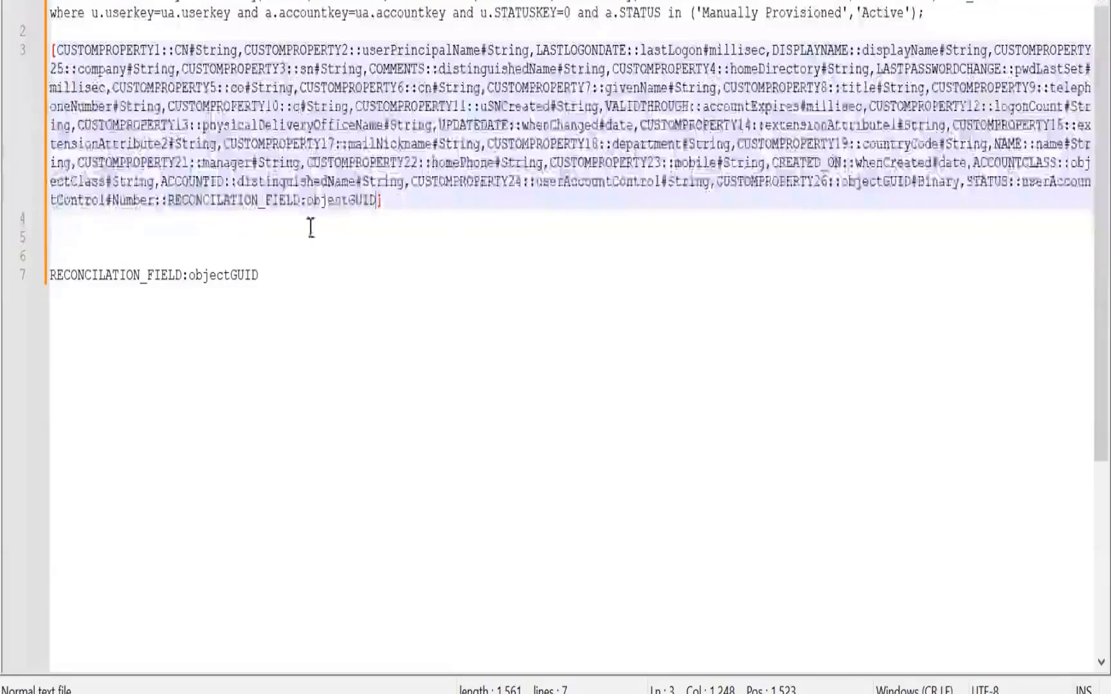
Copy the whole updated mapping and replace the ACCOUNT_ATTRIBUTE value in the connection settings with it
{"action": "double_click", "coordinate": [347, 204]}
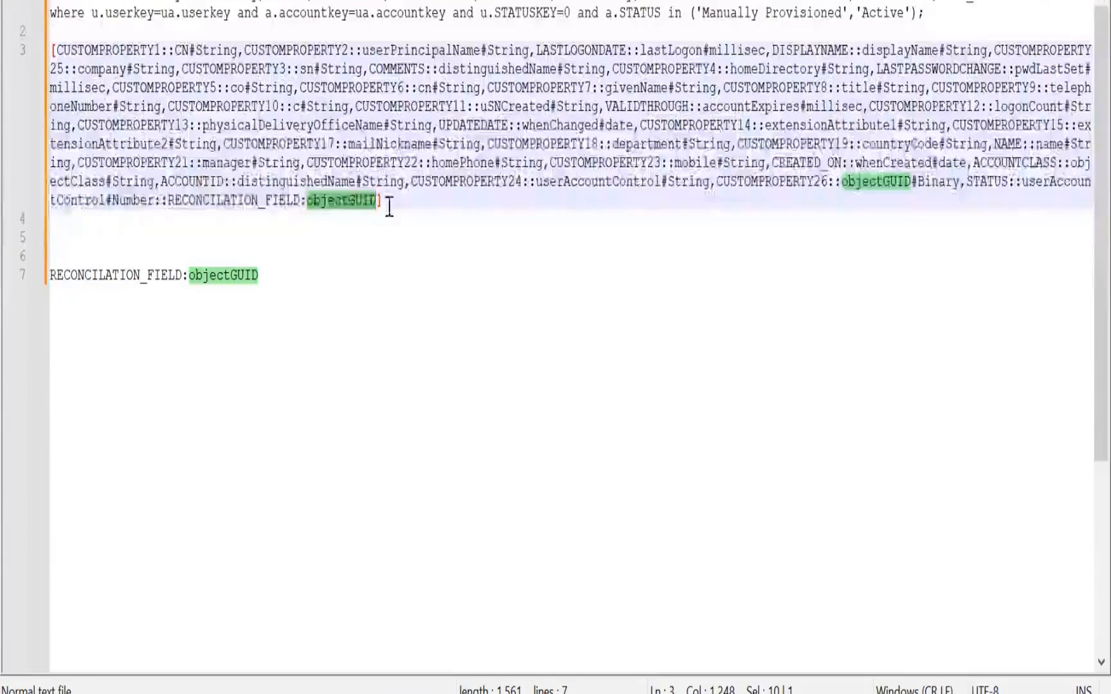
{"action": "left_click_drag", "start_coordinate": [384, 203], "coordinate": [53, 51]}
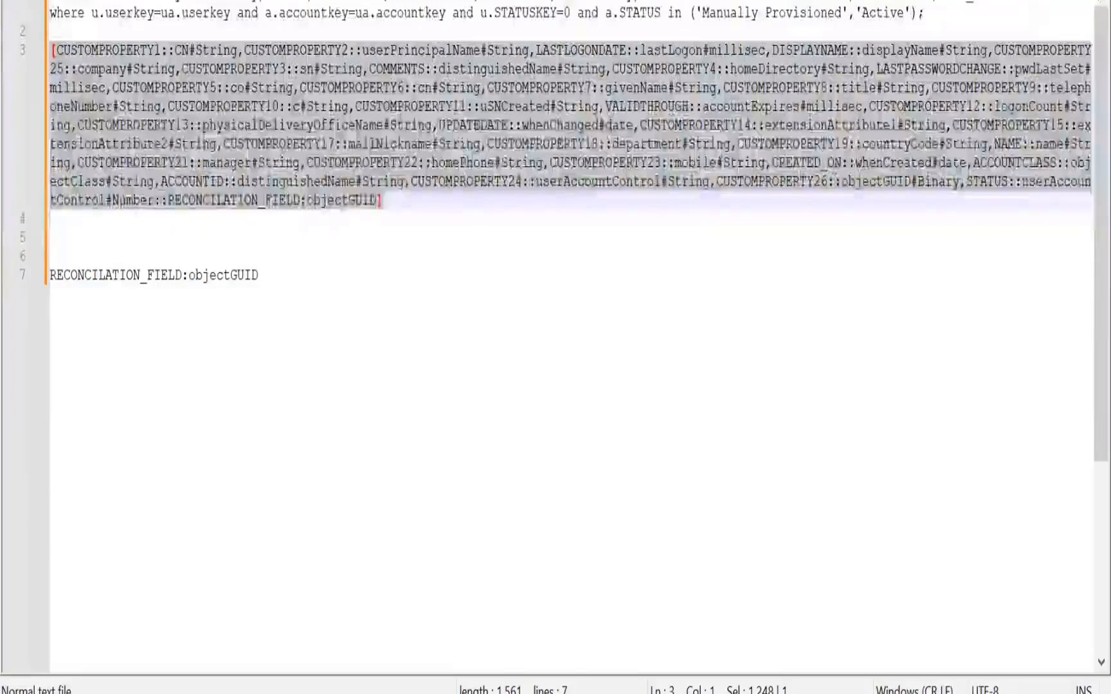
{"action": "key", "text": "alt+Tab"}
{"action": "double_click", "coordinate": [774, 452]}
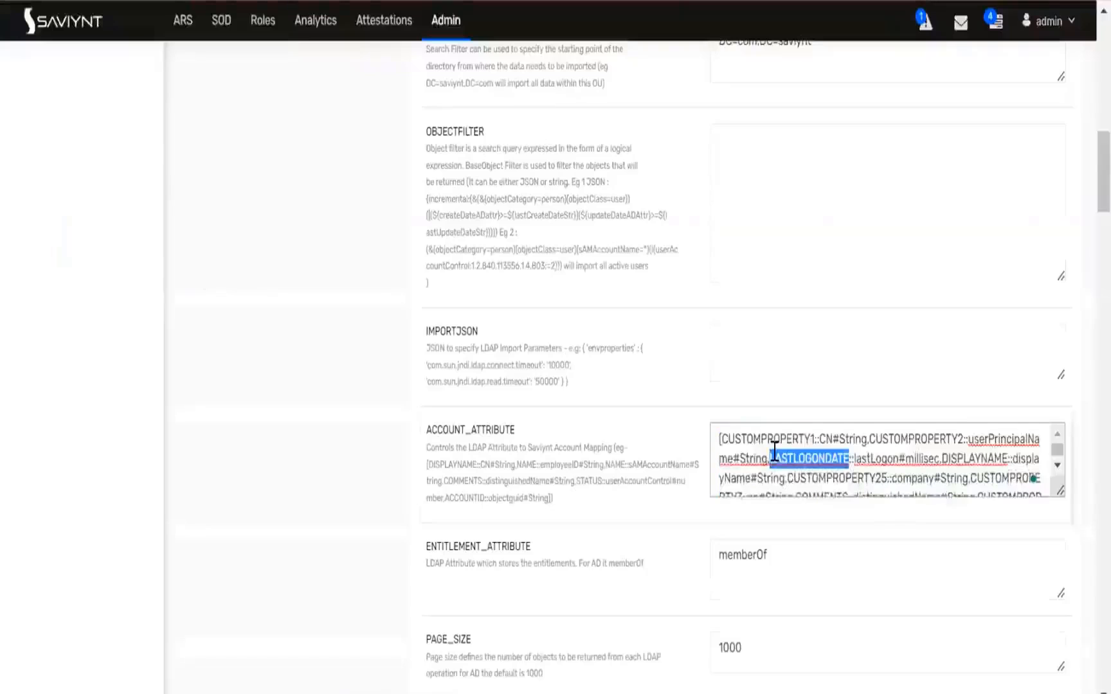
{"action": "key", "text": "ctrl+a"}
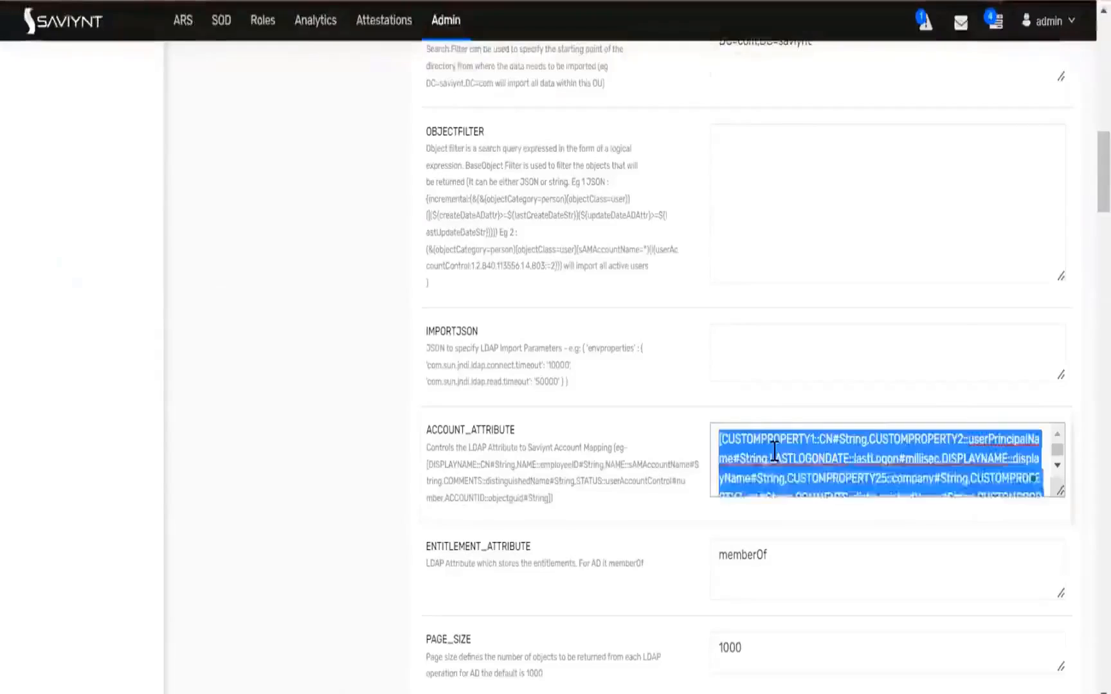
{"action": "key", "text": "BackSpace"}
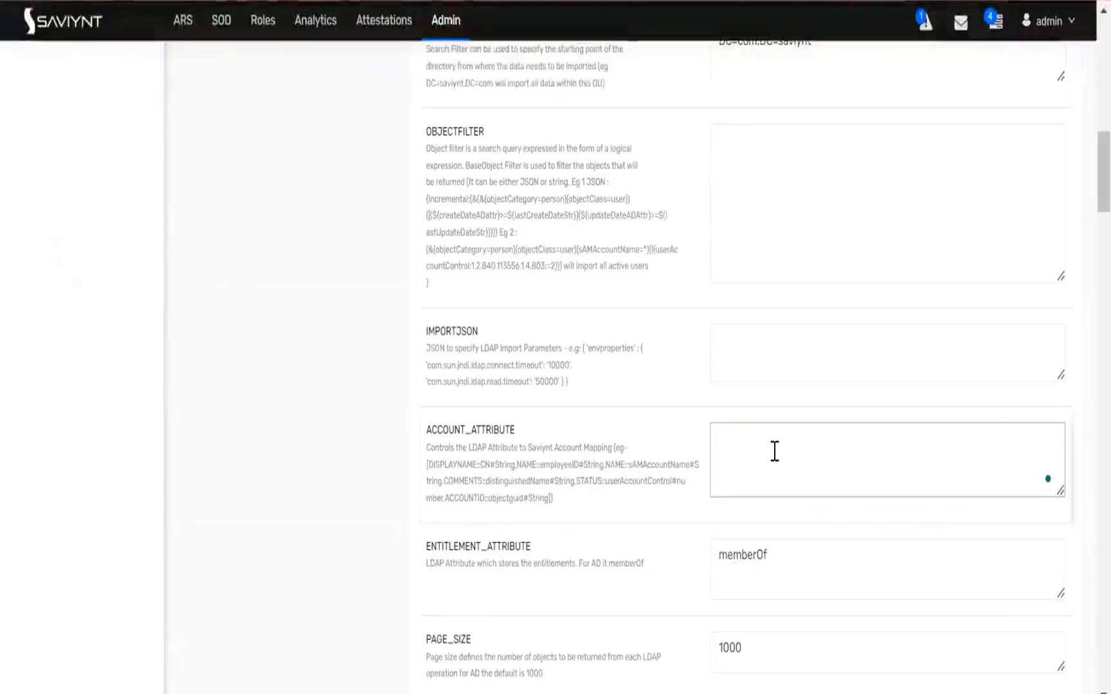
{"action": "key", "text": "ctrl+v"}
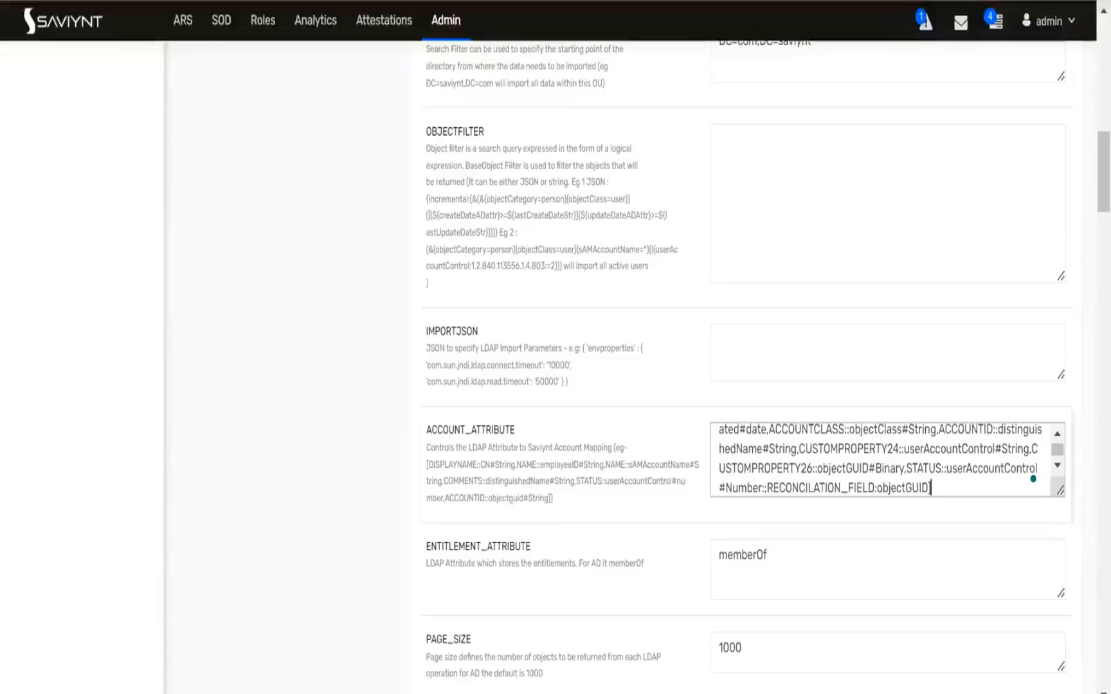
Examine the guide's RECONCILATION_FIELD example and which attribute customproperty17 is mapped to
{"action": "key", "text": "alt+Tab"}
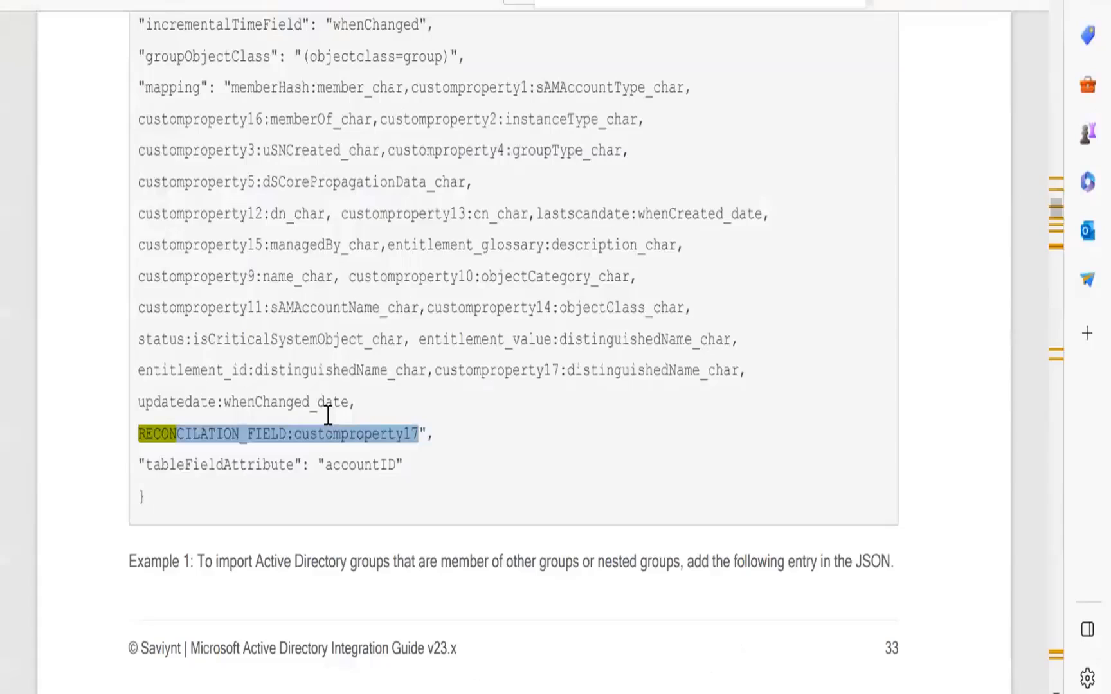
{"action": "scroll", "coordinate": [328, 415], "scroll_direction": "down", "scroll_amount": 2}
{"action": "left_click", "coordinate": [152, 322]}
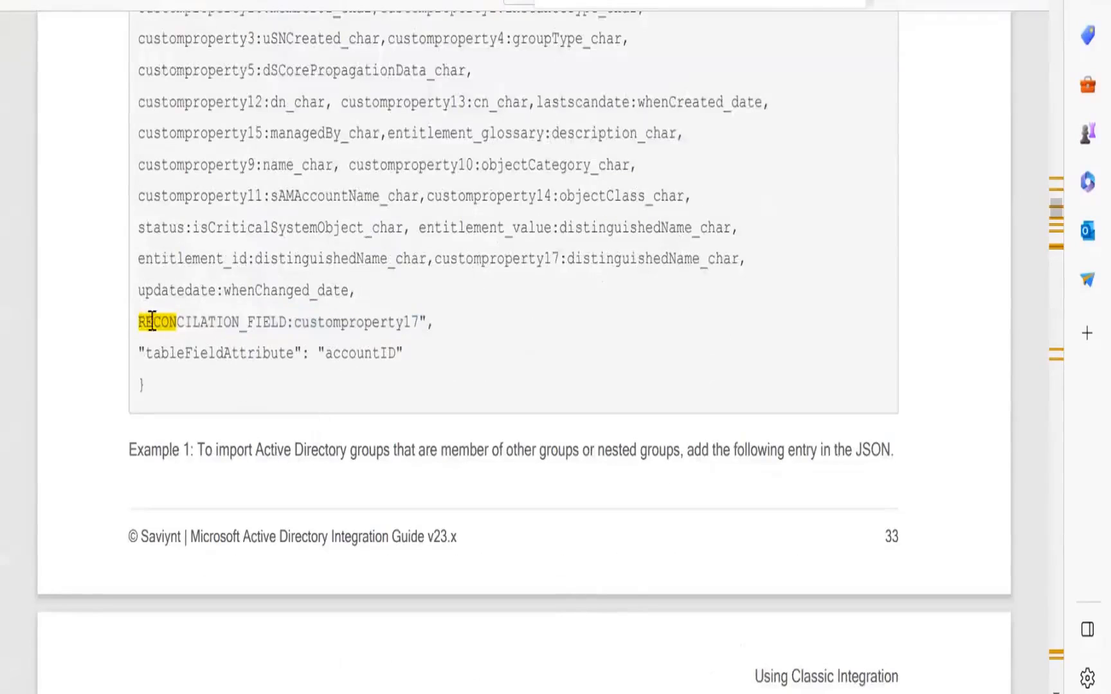
{"action": "left_click_drag", "start_coordinate": [139, 321], "coordinate": [287, 322]}
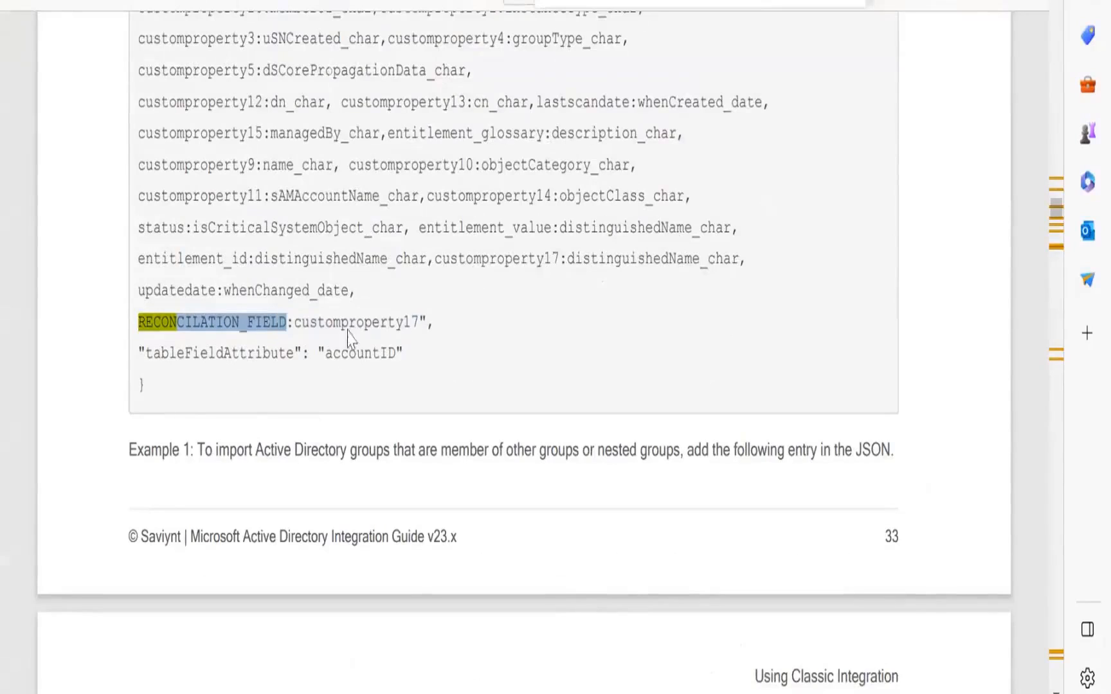
{"action": "left_click", "coordinate": [364, 323]}
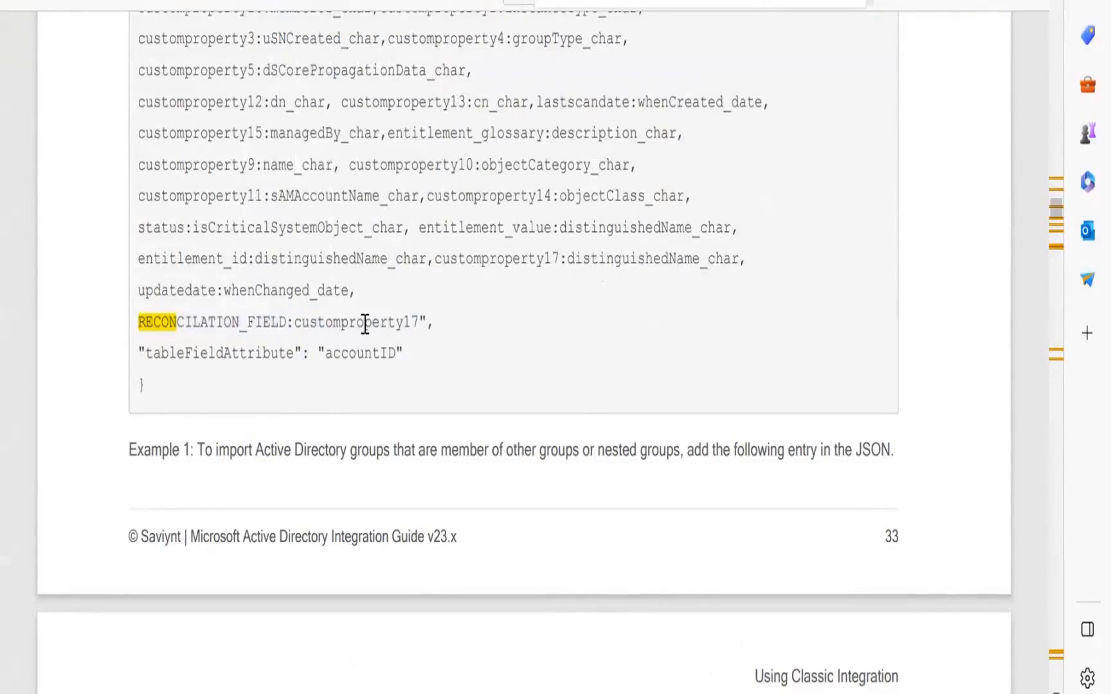
{"action": "double_click", "coordinate": [364, 323]}
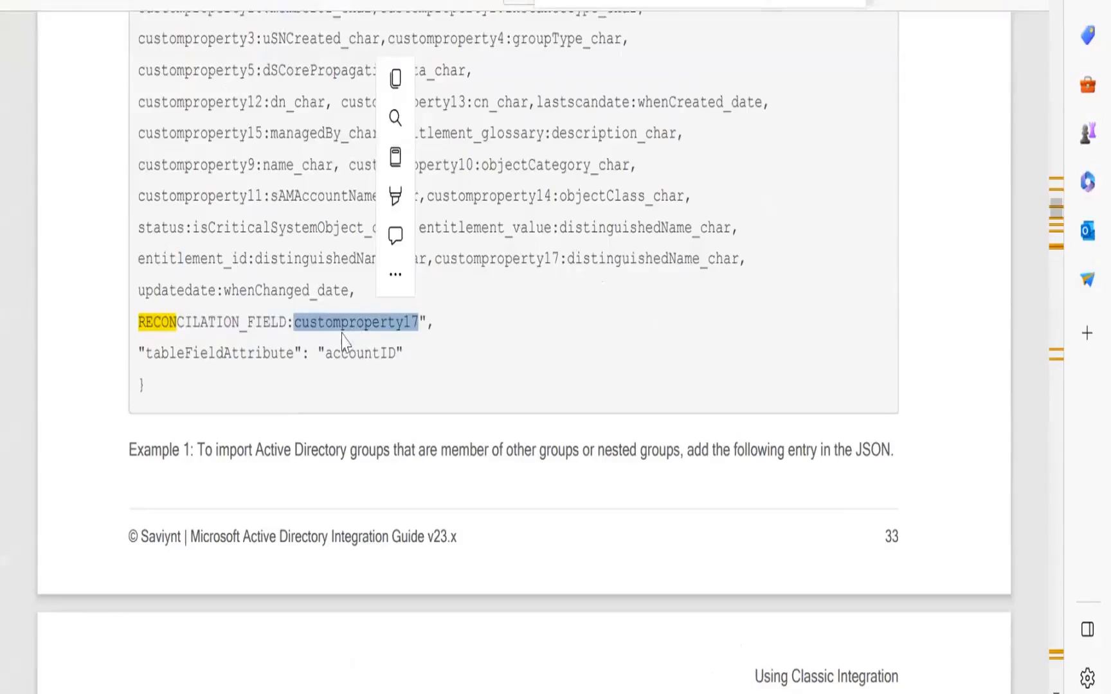
{"action": "double_click", "coordinate": [538, 259]}
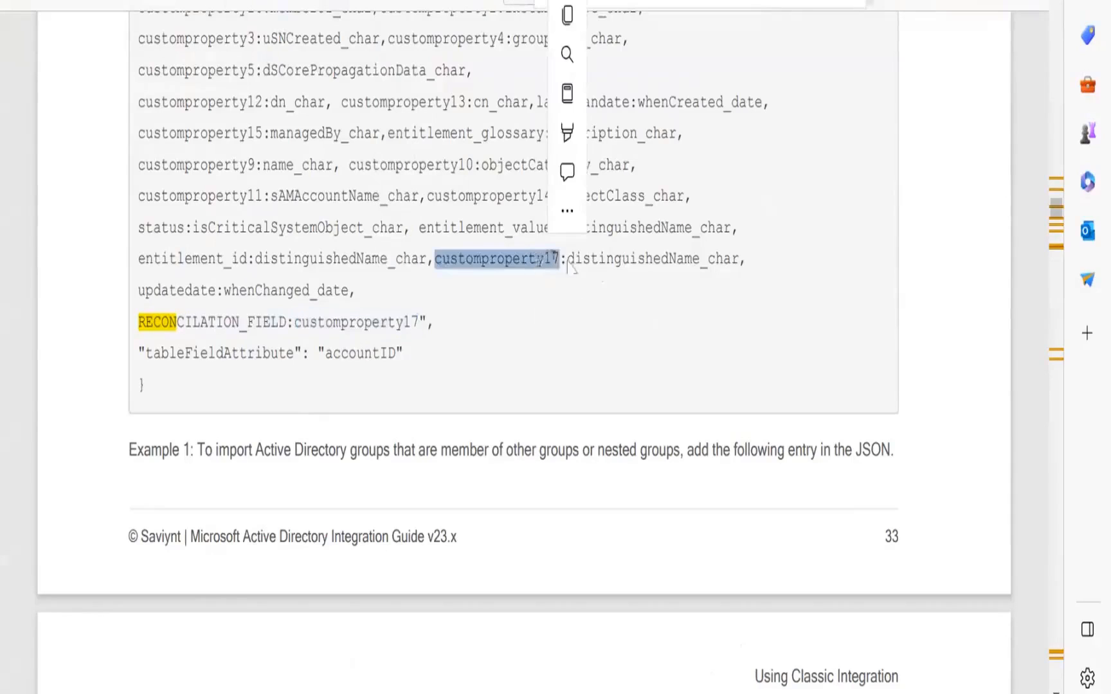
{"action": "left_click_drag", "start_coordinate": [568, 259], "coordinate": [698, 259]}
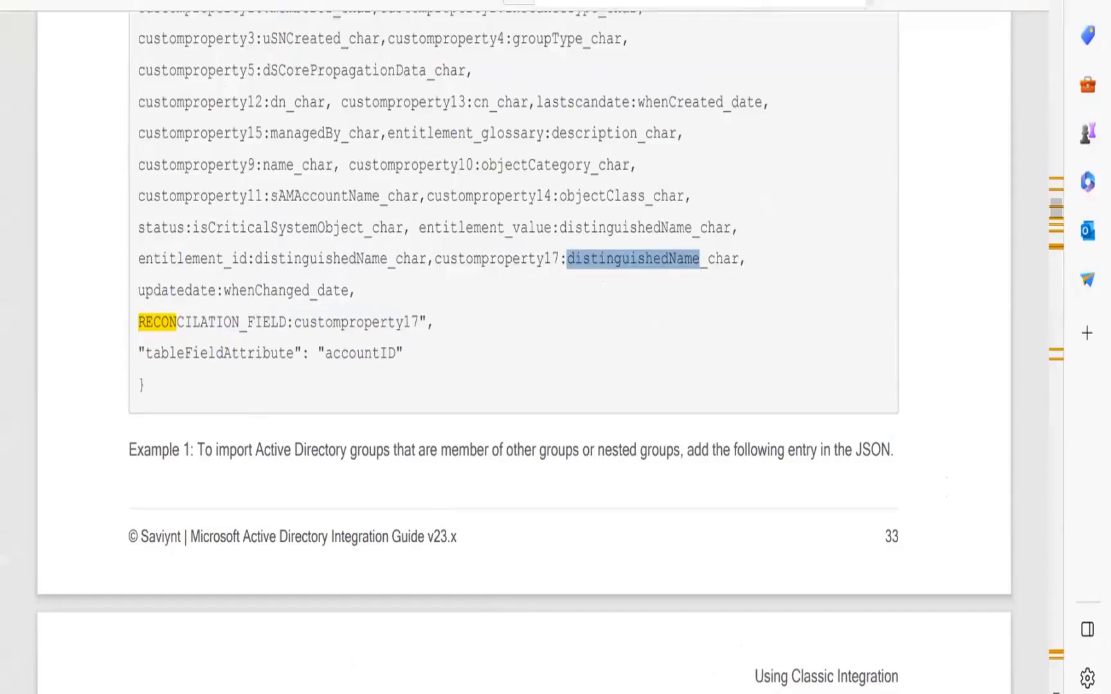
{"action": "key", "text": "alt+Tab"}
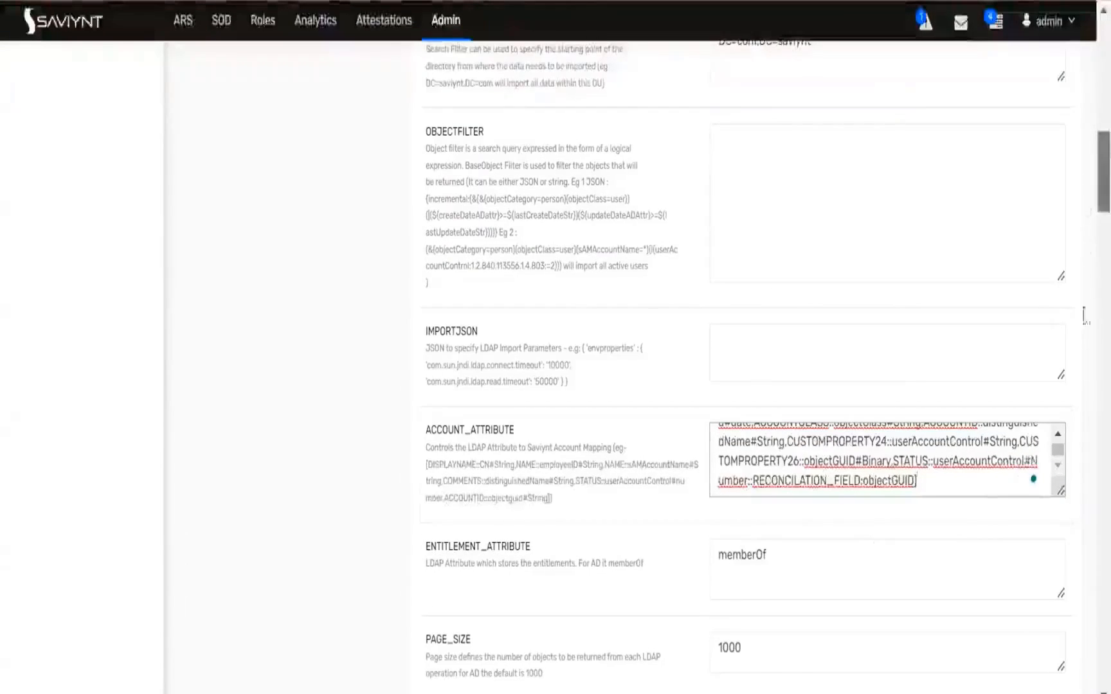
Save the connection settings and go to the Job Control Panel
{"action": "scroll", "coordinate": [1085, 418], "scroll_direction": "down", "scroll_amount": 8}
{"action": "scroll", "coordinate": [1085, 583], "scroll_direction": "down", "scroll_amount": 20}
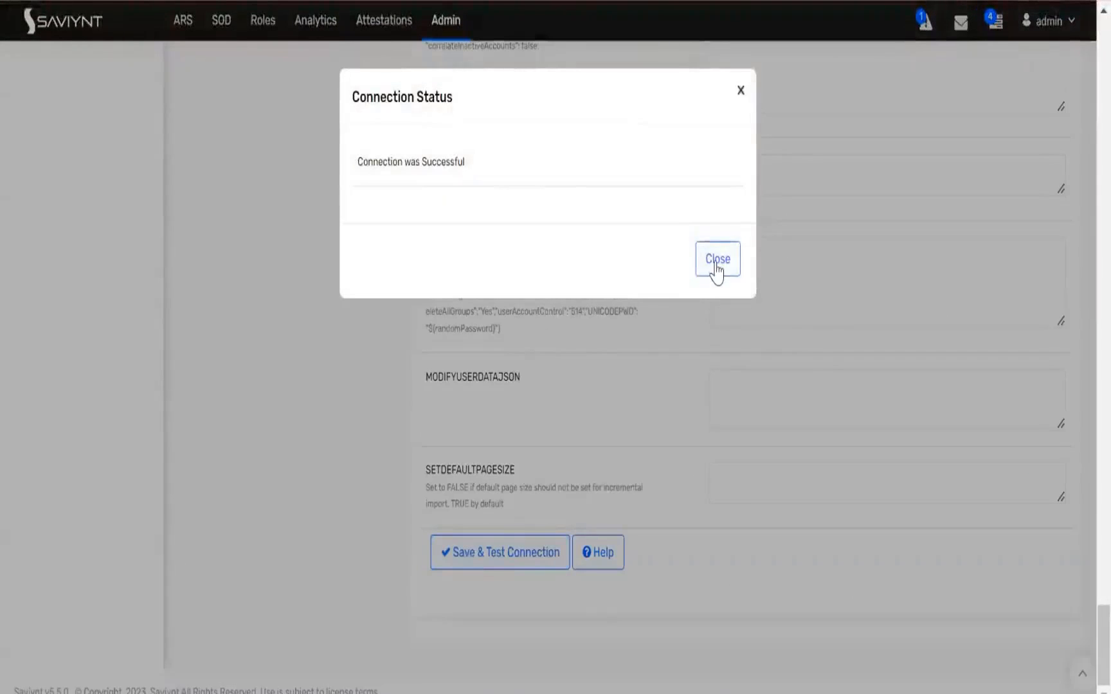
{"action": "left_click", "coordinate": [713, 263]}
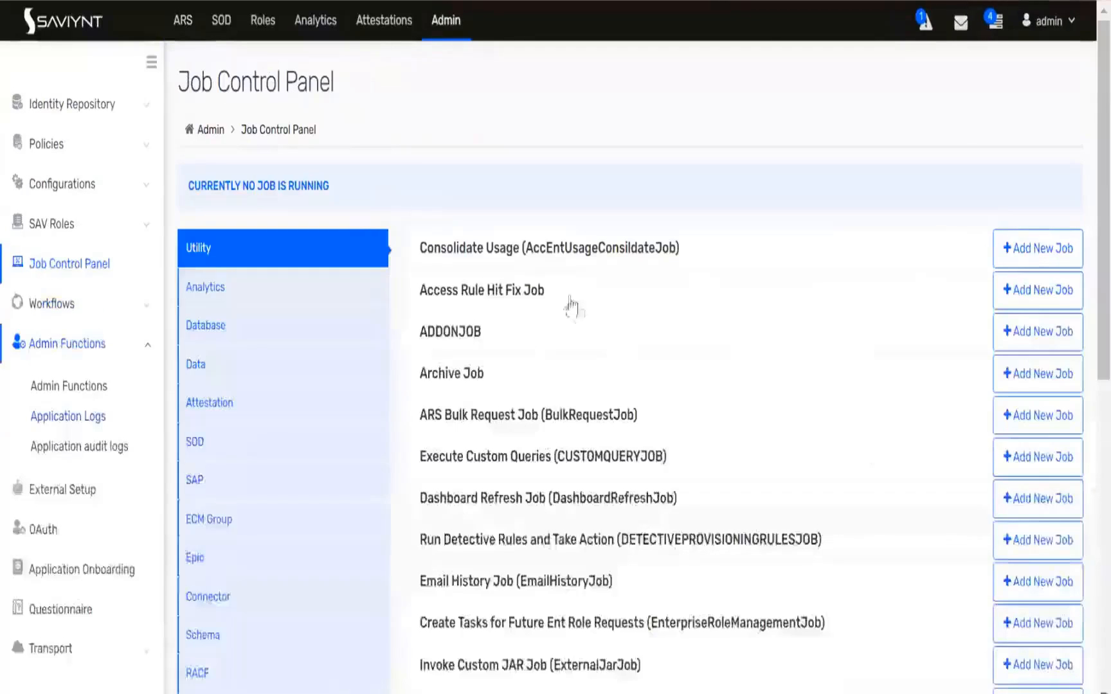
Run the DB_JOB and select ActiveDirectoryDemo as its system
{"action": "scroll", "coordinate": [592, 332], "scroll_direction": "down", "scroll_amount": 10}
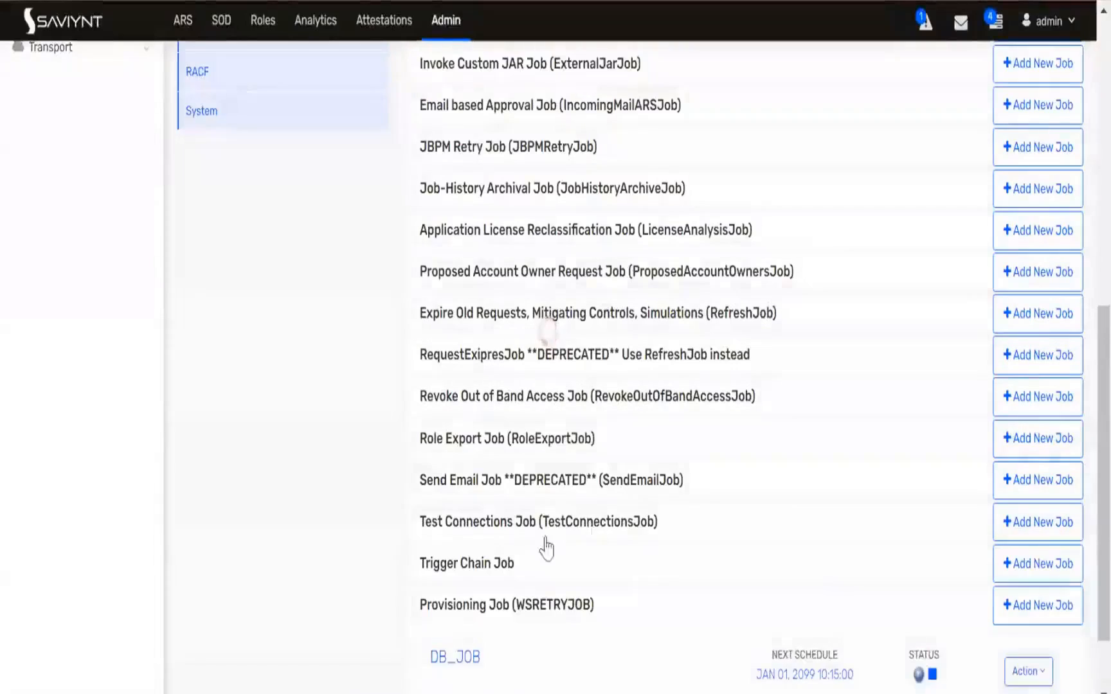
{"action": "scroll", "coordinate": [553, 540], "scroll_direction": "down", "scroll_amount": 2}
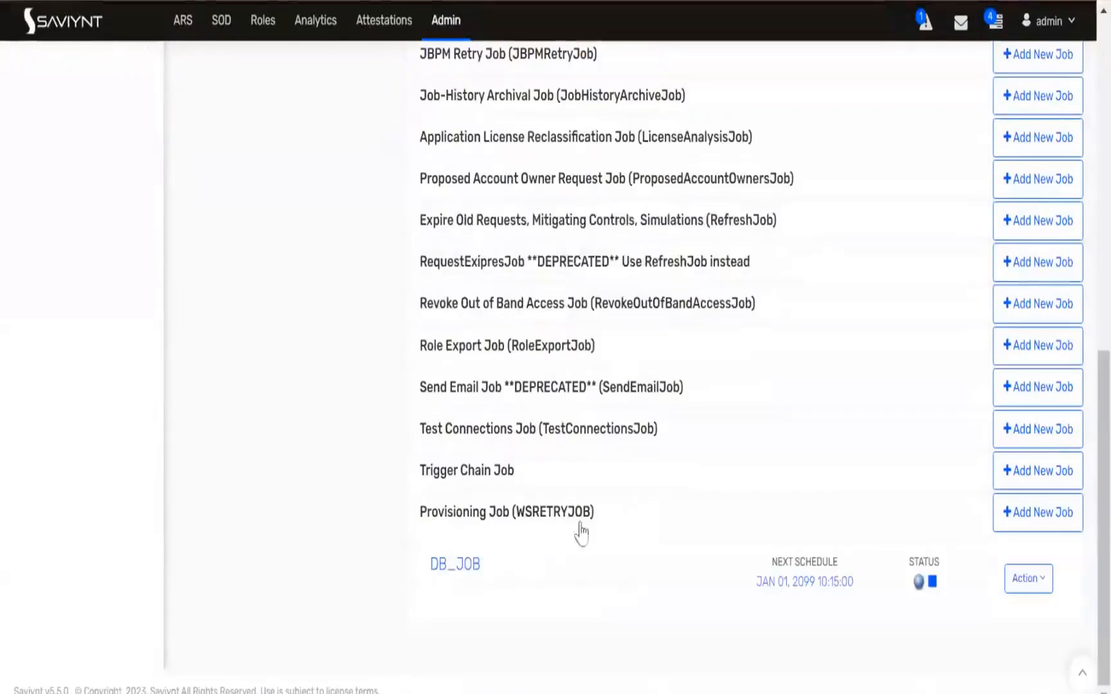
{"action": "left_click", "coordinate": [1015, 593]}
{"action": "left_click", "coordinate": [987, 616]}
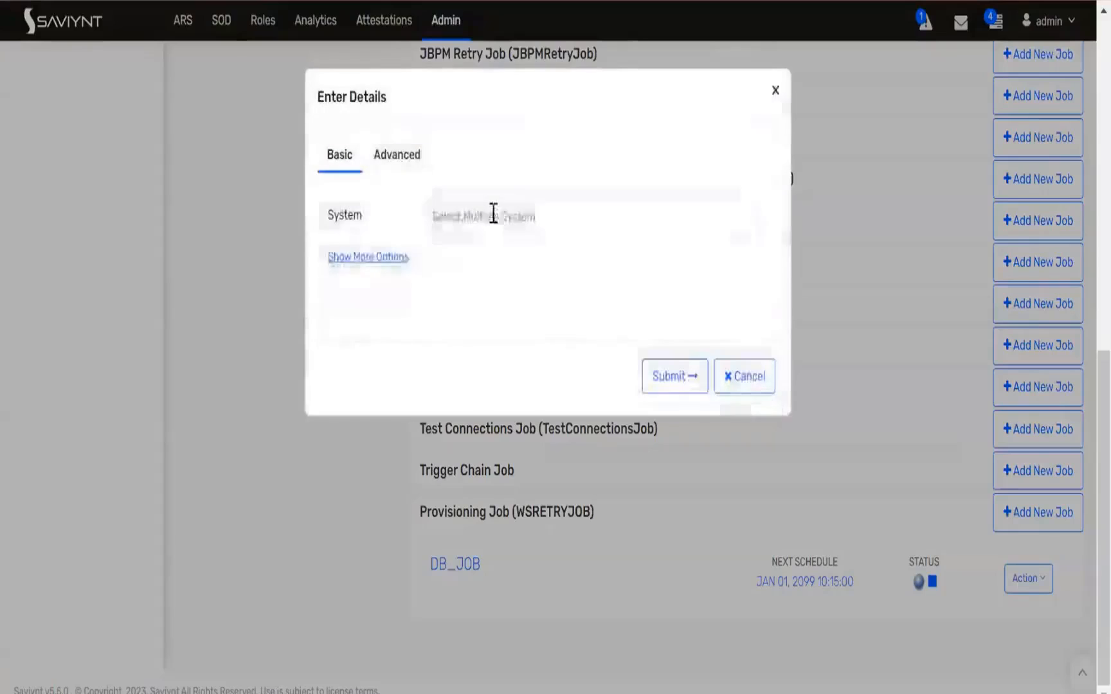
{"action": "left_click", "coordinate": [492, 216]}
{"action": "type", "text": "dem"}
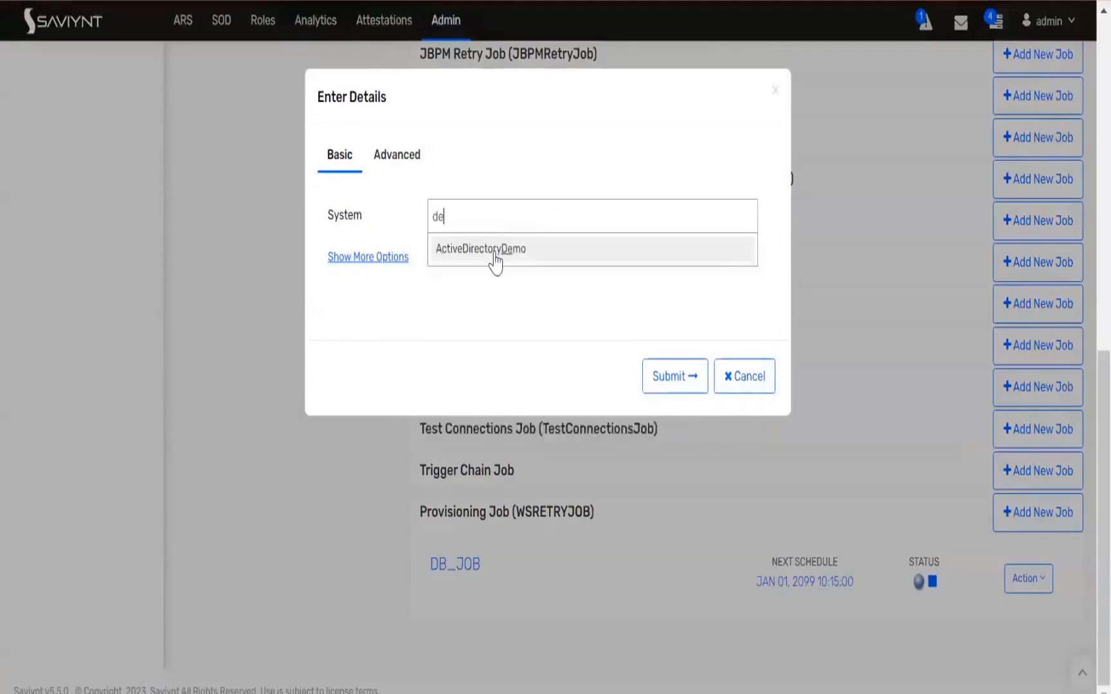
{"action": "left_click", "coordinate": [494, 263]}
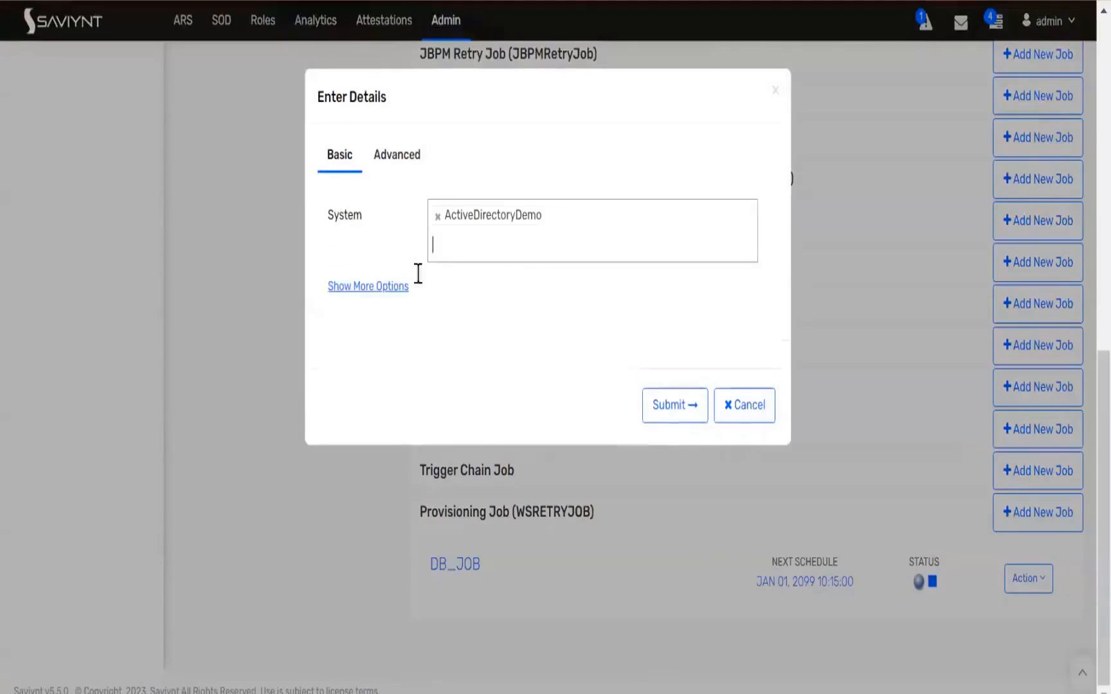
Show more job options, then add and remove the Remove Access task type
{"action": "left_click", "coordinate": [378, 286]}
{"action": "left_click", "coordinate": [459, 324]}
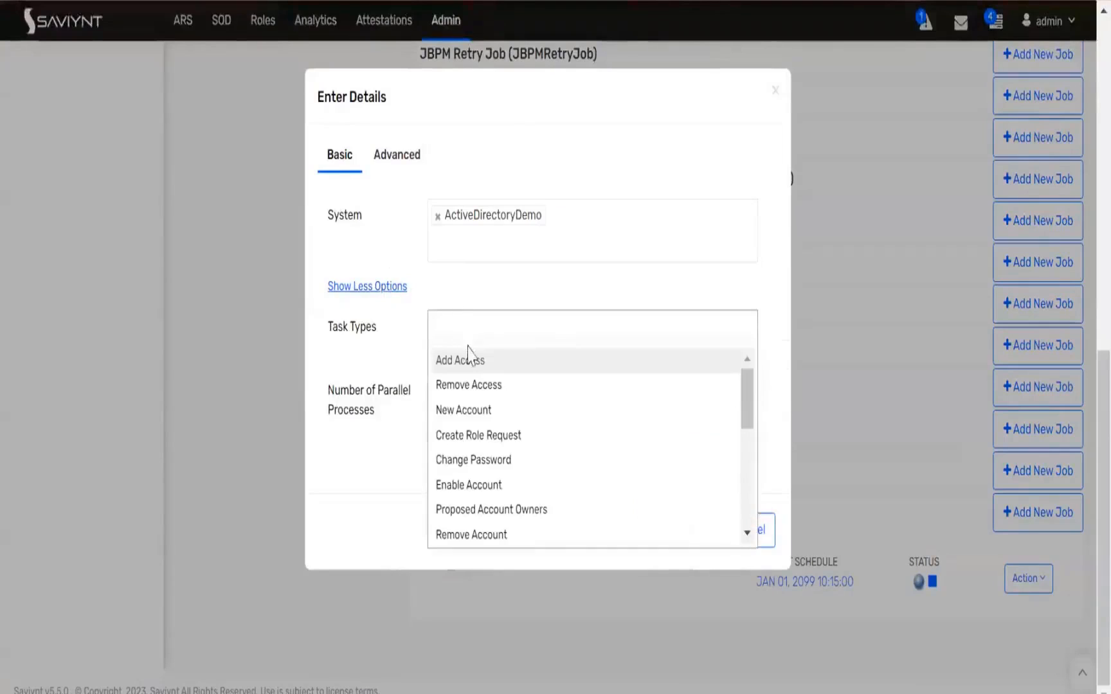
{"action": "left_click", "coordinate": [465, 385]}
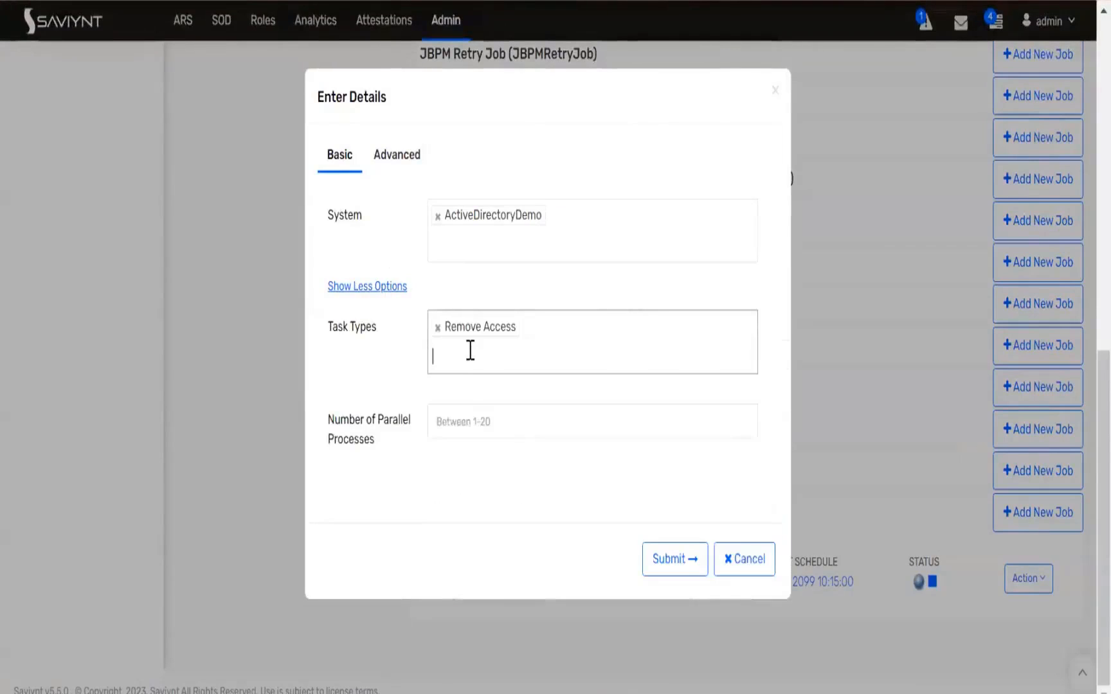
{"action": "left_click", "coordinate": [440, 328]}
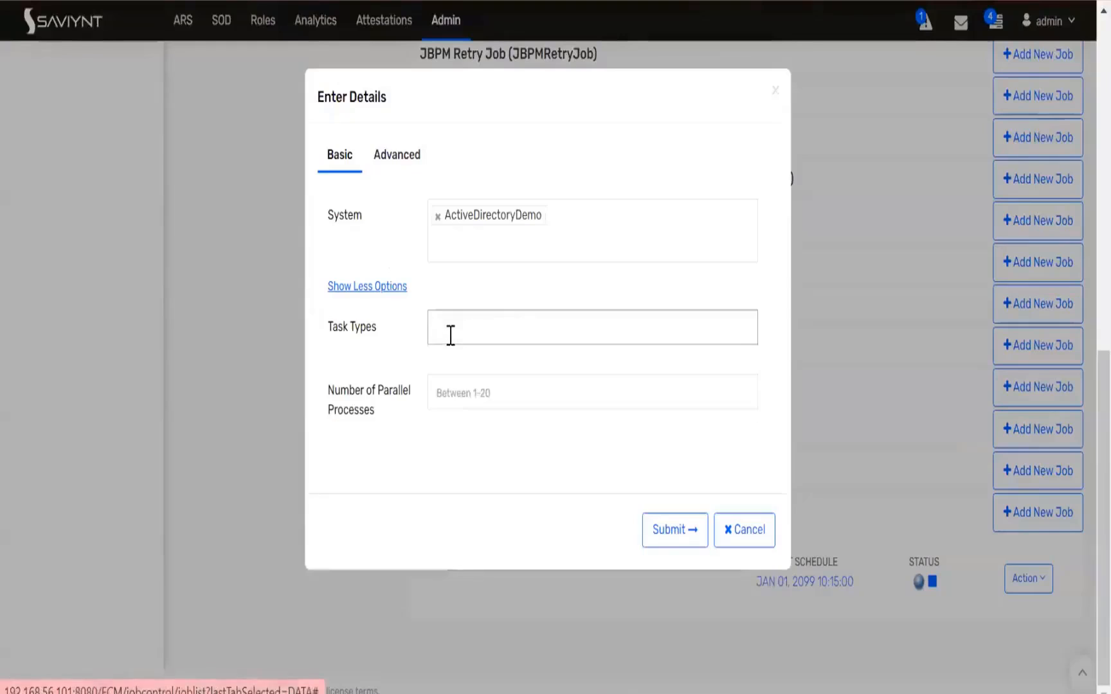
Add Remove Access as the task type for ActiveDirectoryDemo and submit the DB_JOB
{"action": "left_click", "coordinate": [450, 335]}
{"action": "left_click", "coordinate": [455, 359]}
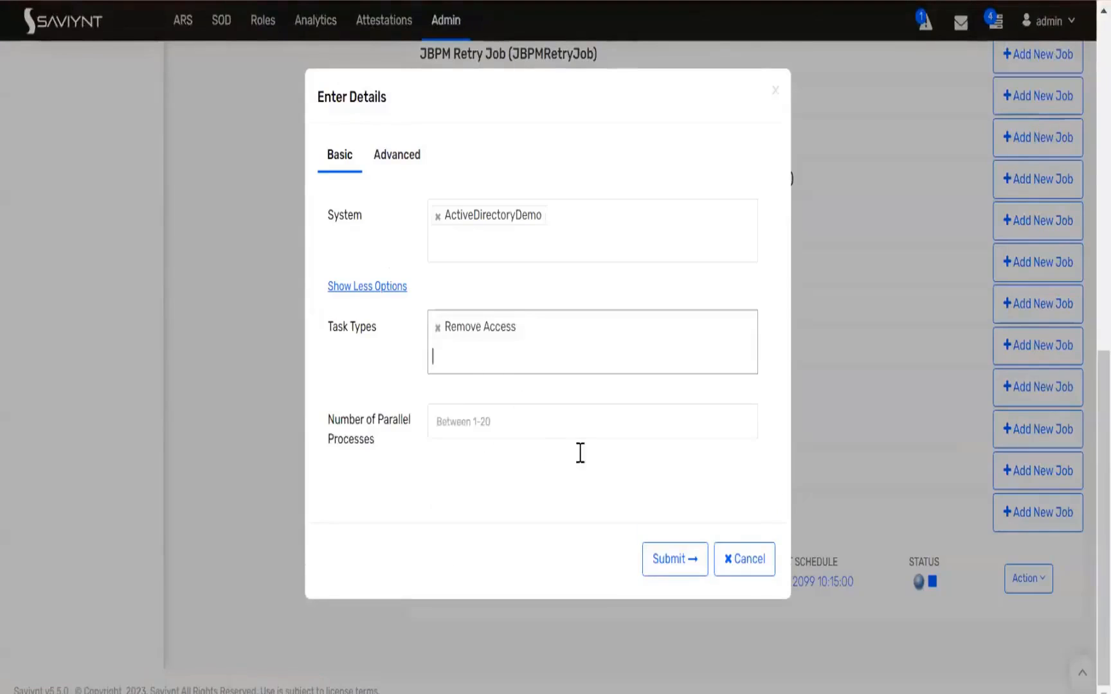
{"action": "left_click", "coordinate": [659, 567]}
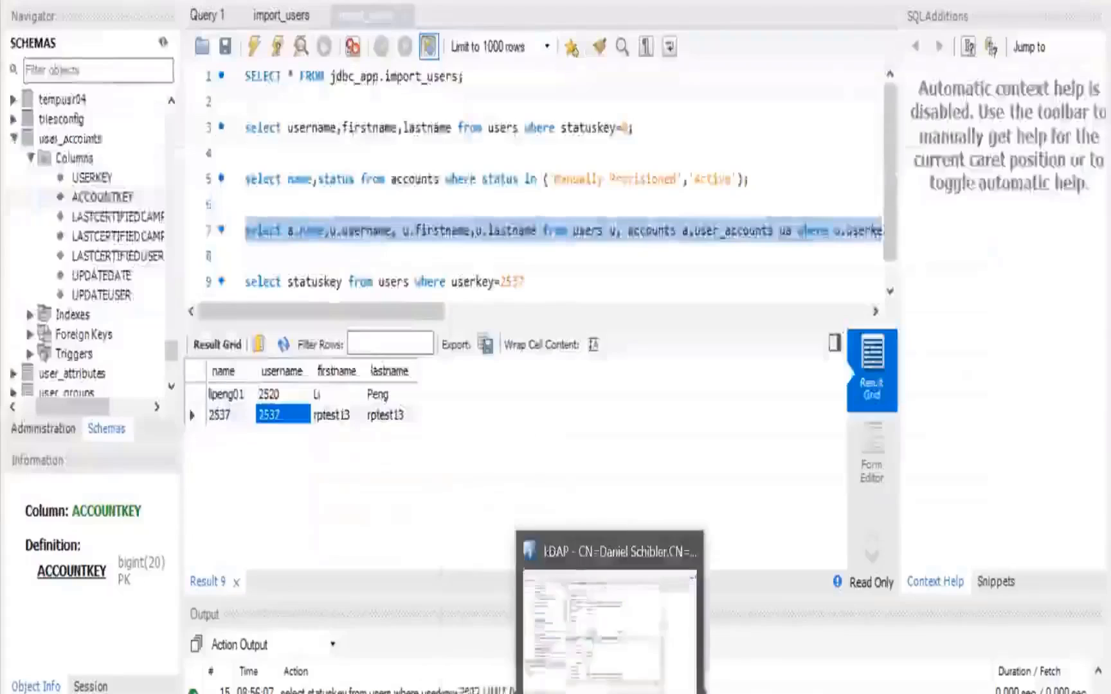
Examine the AD user entry's objectGUID and objectSid attributes in the LDAP browser
{"action": "left_click", "coordinate": [607, 582]}
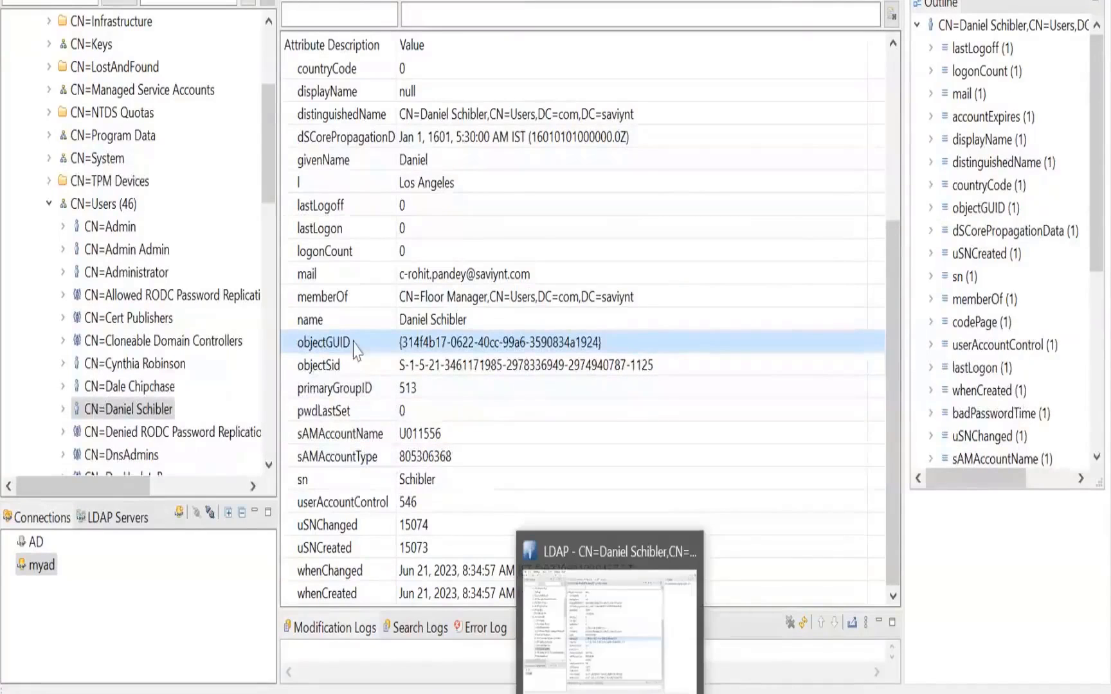
{"action": "left_click", "coordinate": [355, 365]}
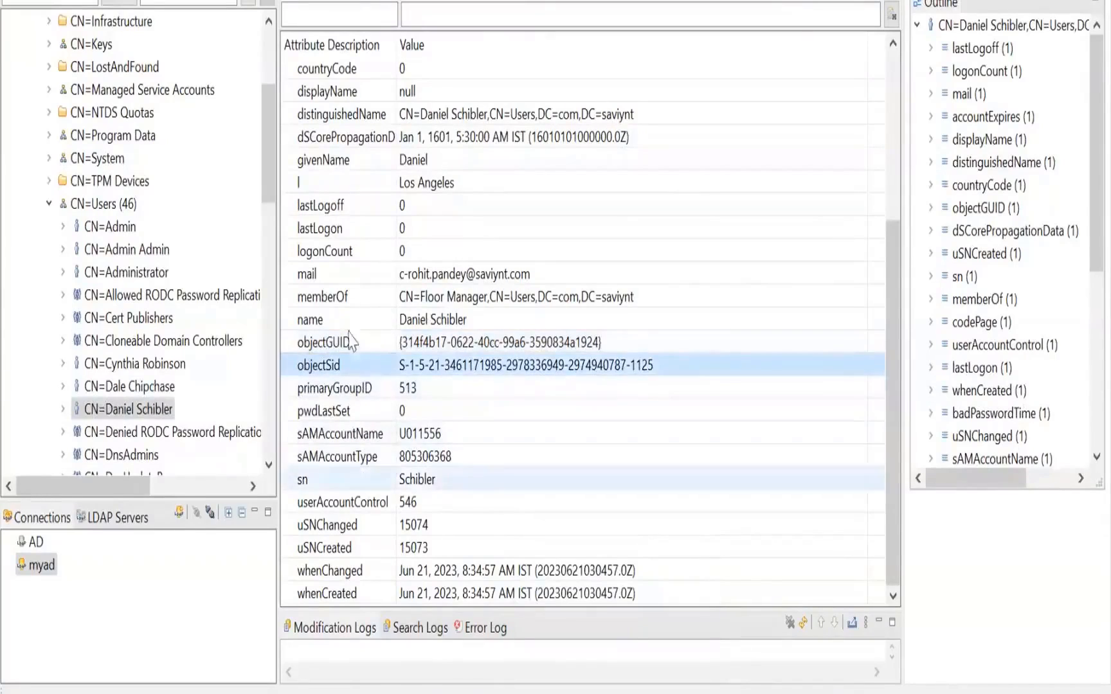
{"action": "left_click", "coordinate": [347, 114]}
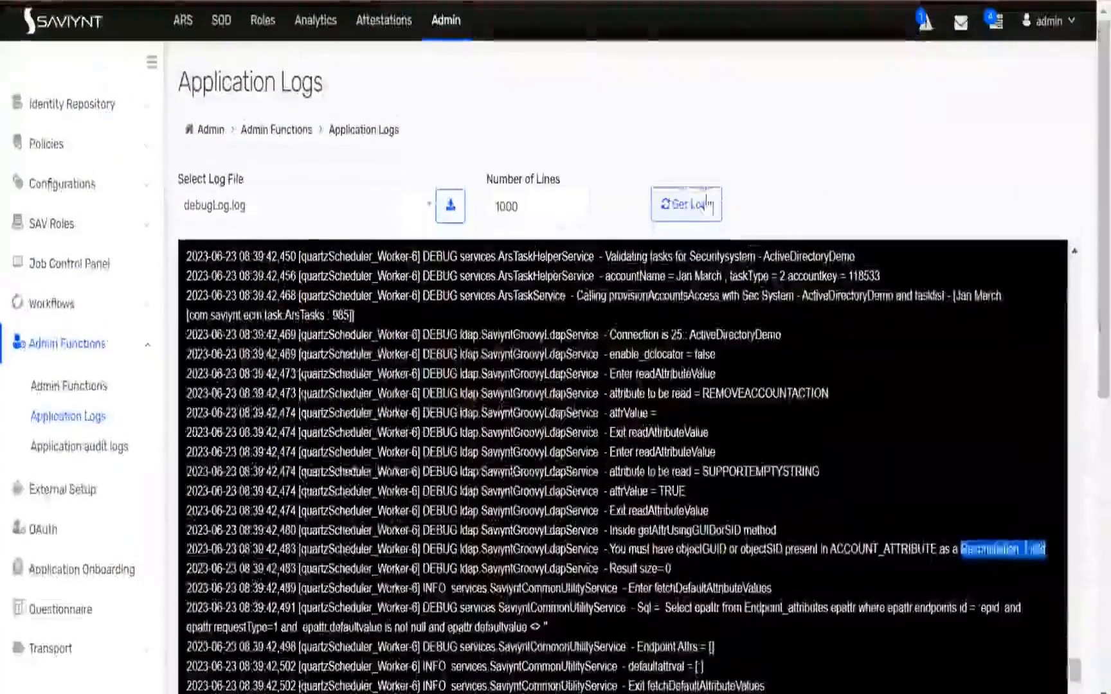
Reload the debug log and search the pending tasks for the test user's Remove Access task
{"action": "left_click", "coordinate": [687, 204]}
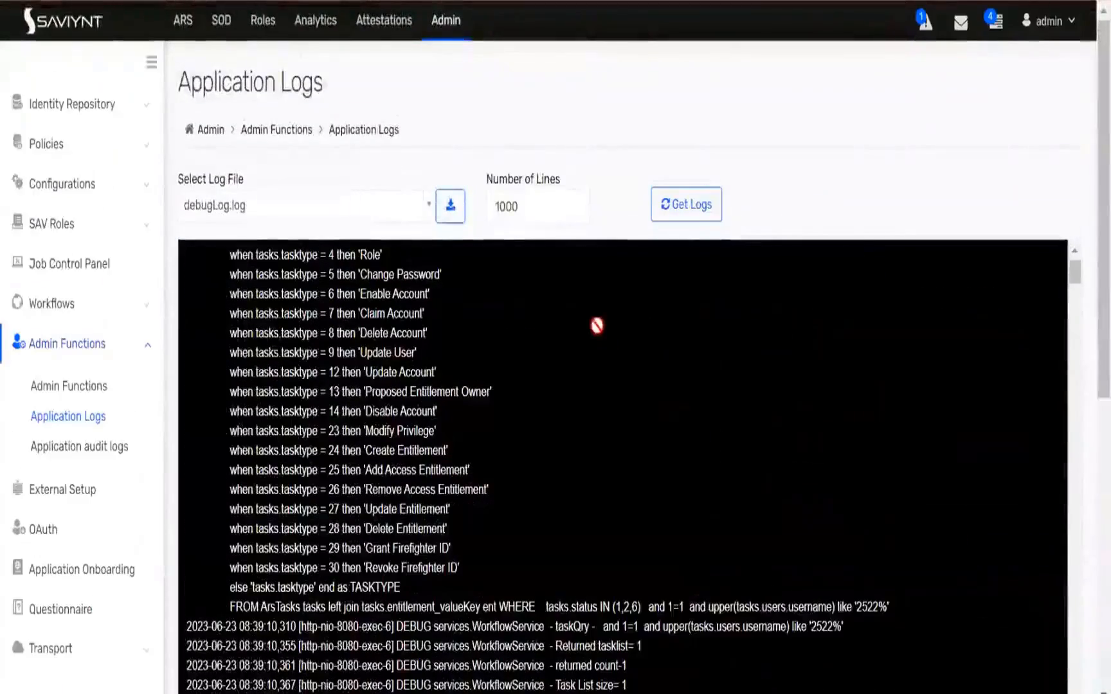
{"action": "scroll", "coordinate": [1081, 384], "scroll_direction": "down", "scroll_amount": 3}
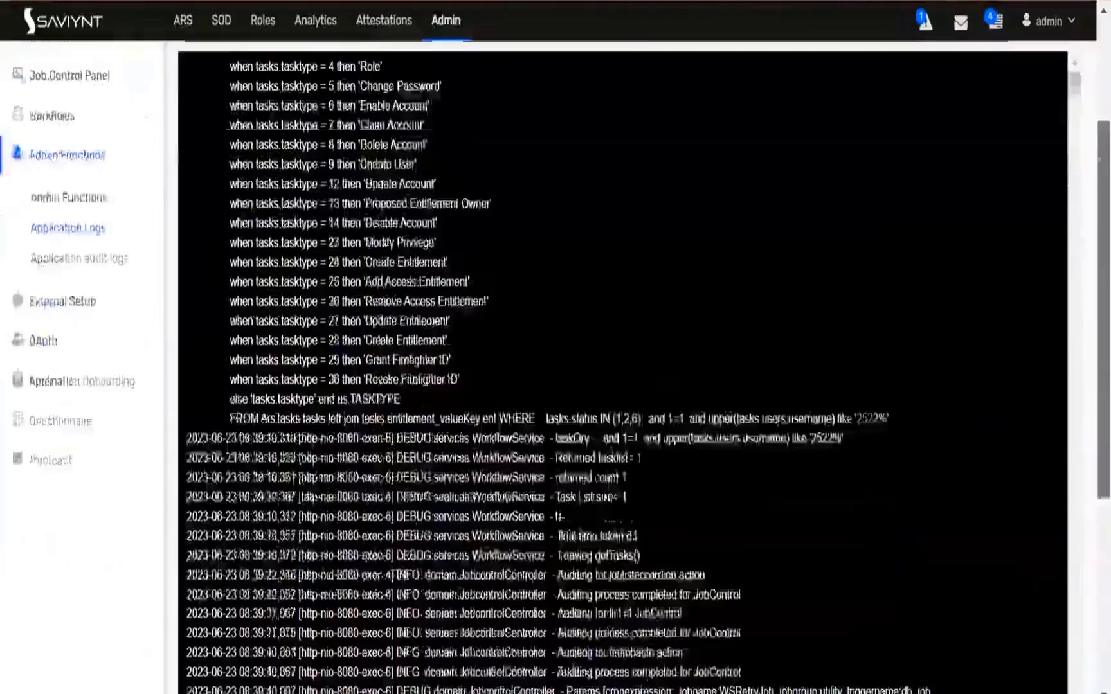
{"action": "scroll", "coordinate": [622, 373], "scroll_direction": "down", "scroll_amount": 3}
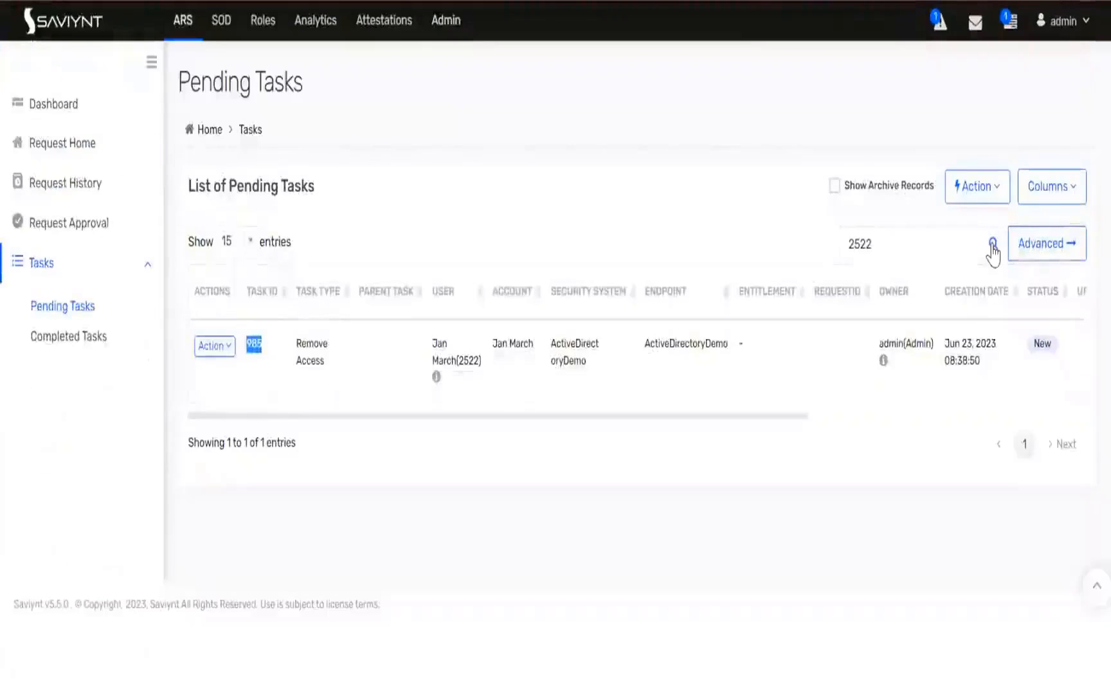
{"action": "left_click", "coordinate": [994, 246]}
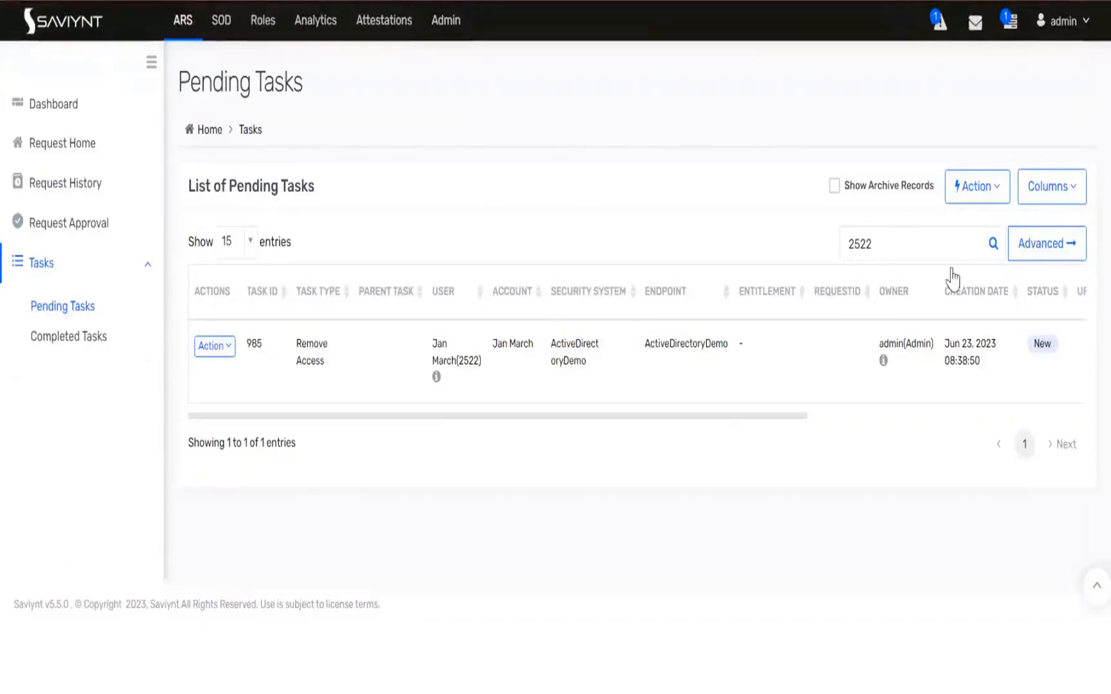
{"action": "left_click_drag", "start_coordinate": [790, 417], "coordinate": [1015, 425]}
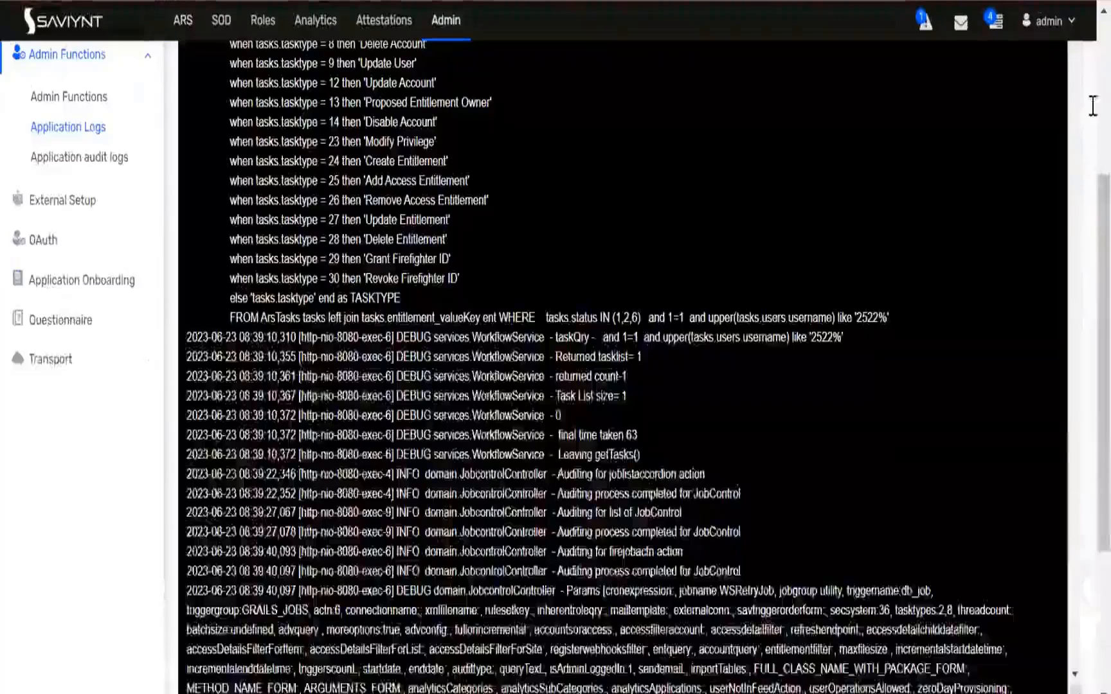
Scroll through the debug log to examine the provisioning job's entries and the JSON parsing exception
{"action": "scroll", "coordinate": [1091, 104], "scroll_direction": "up", "scroll_amount": 4}
{"action": "left_click_drag", "start_coordinate": [1080, 233], "coordinate": [1083, 384]}
{"action": "scroll", "coordinate": [1084, 386], "scroll_direction": "down", "scroll_amount": 3}
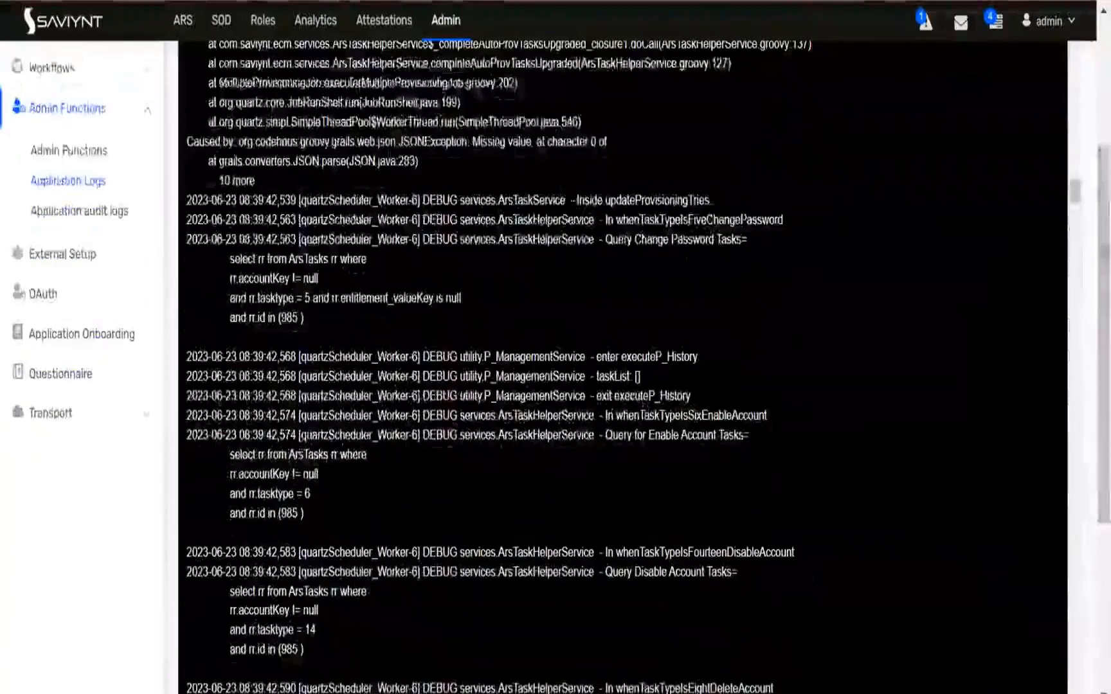
{"action": "scroll", "coordinate": [1078, 505], "scroll_direction": "down", "scroll_amount": 6}
{"action": "left_click", "coordinate": [1080, 513]}
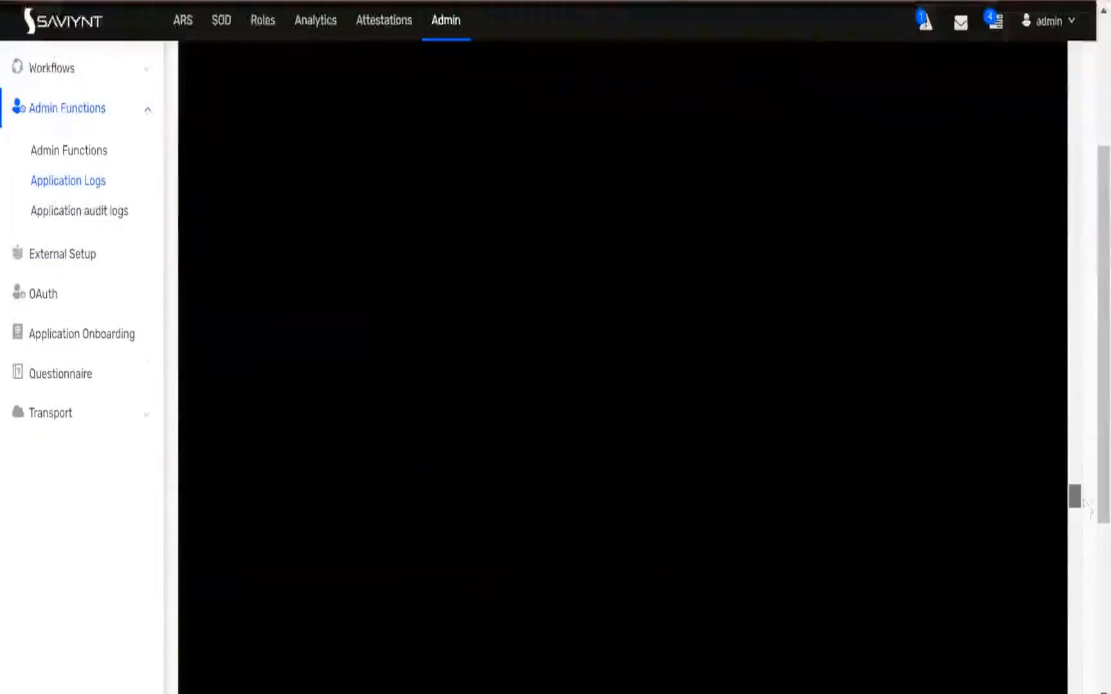
{"action": "scroll", "coordinate": [1083, 450], "scroll_direction": "down", "scroll_amount": 6}
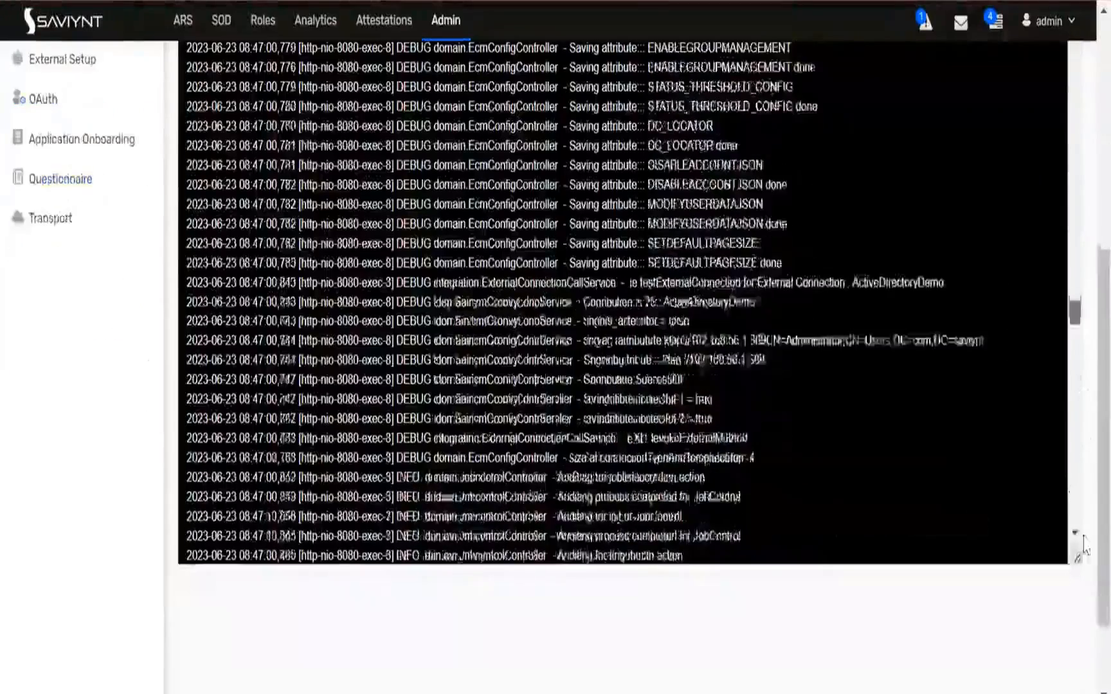
{"action": "left_click_drag", "start_coordinate": [1084, 450], "coordinate": [1084, 537]}
{"action": "scroll", "coordinate": [429, 582], "scroll_direction": "up", "scroll_amount": 3}
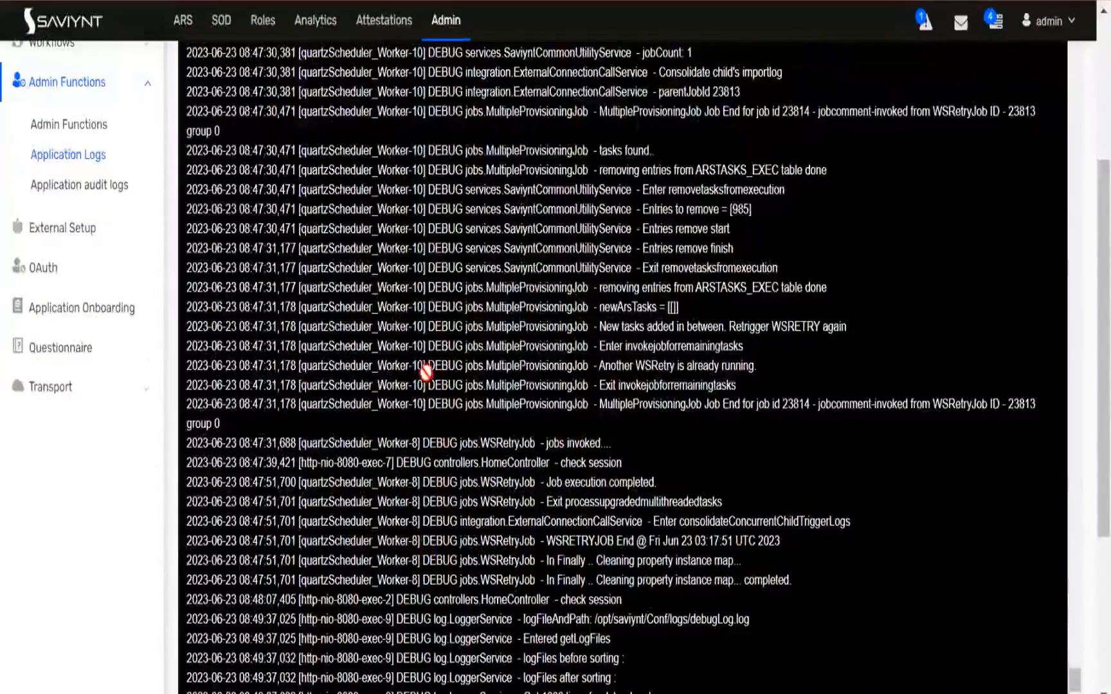
{"action": "left_click_drag", "start_coordinate": [423, 367], "coordinate": [313, 367]}
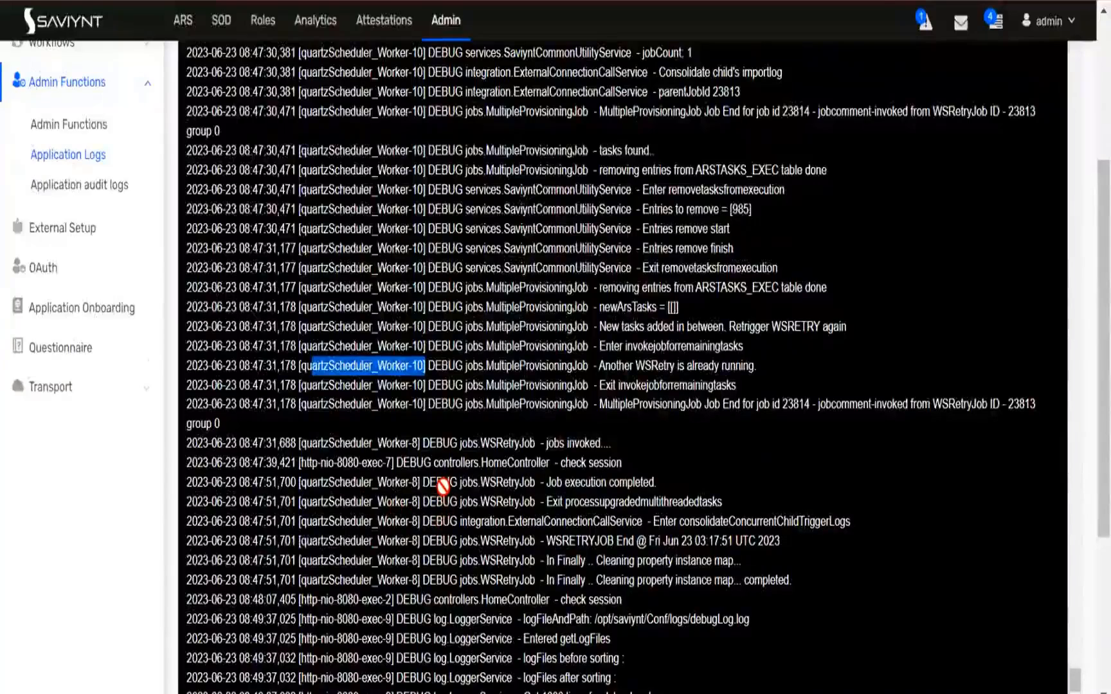
{"action": "scroll", "coordinate": [443, 487], "scroll_direction": "up", "scroll_amount": 4}
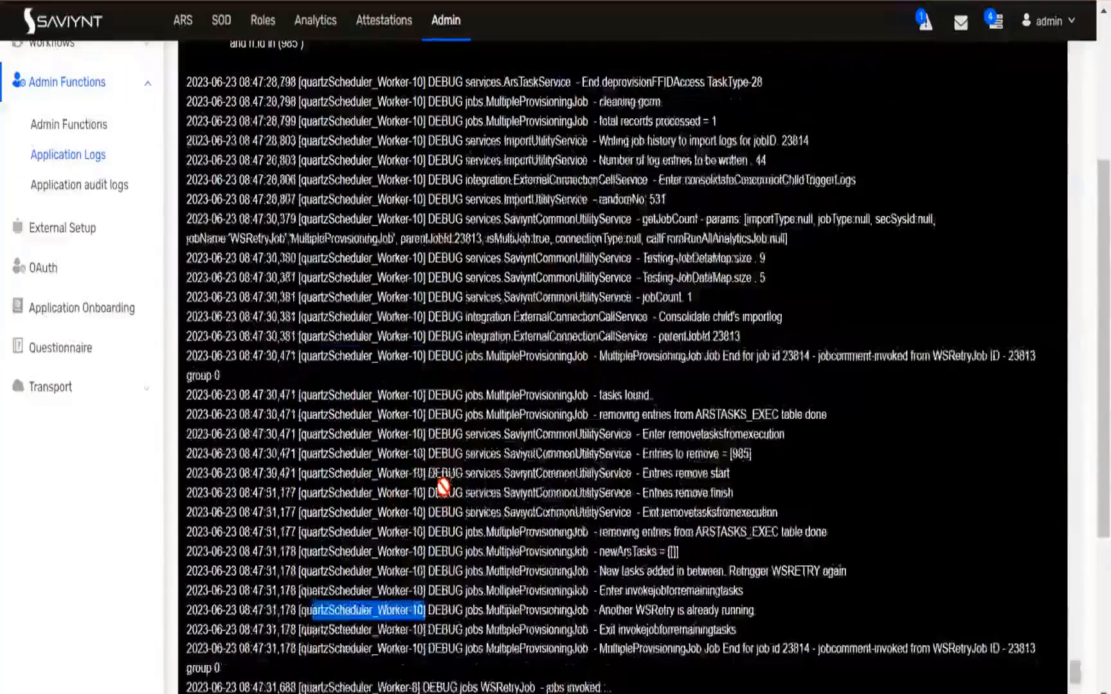
{"action": "left_click_drag", "start_coordinate": [598, 122], "coordinate": [716, 121]}
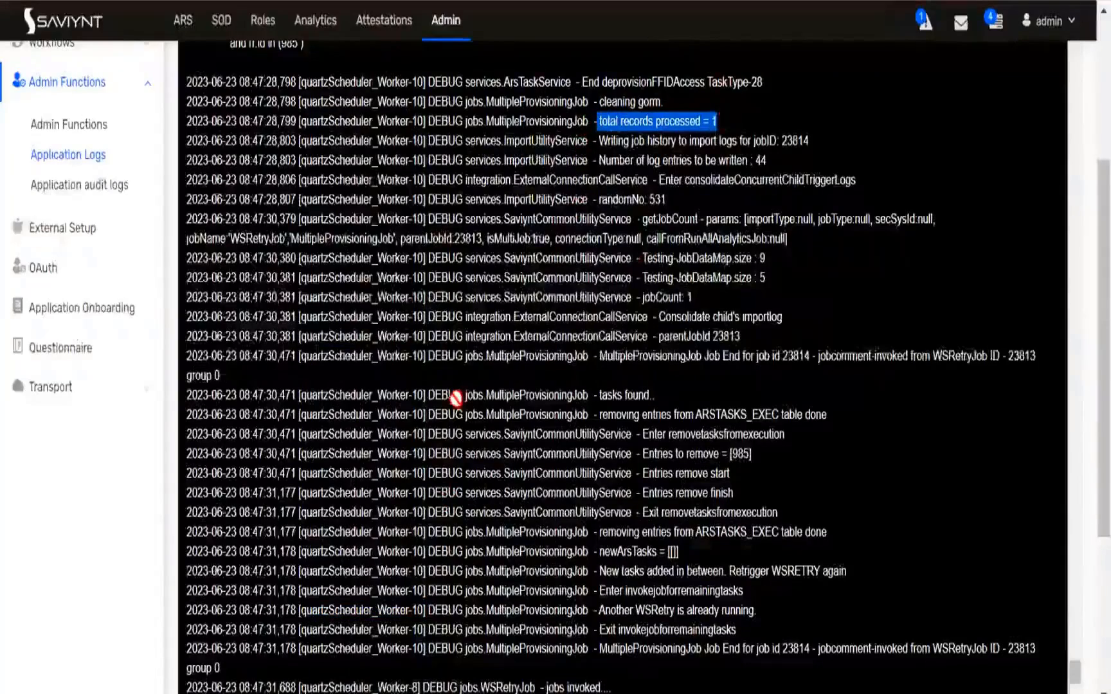
{"action": "scroll", "coordinate": [455, 398], "scroll_direction": "up", "scroll_amount": 15}
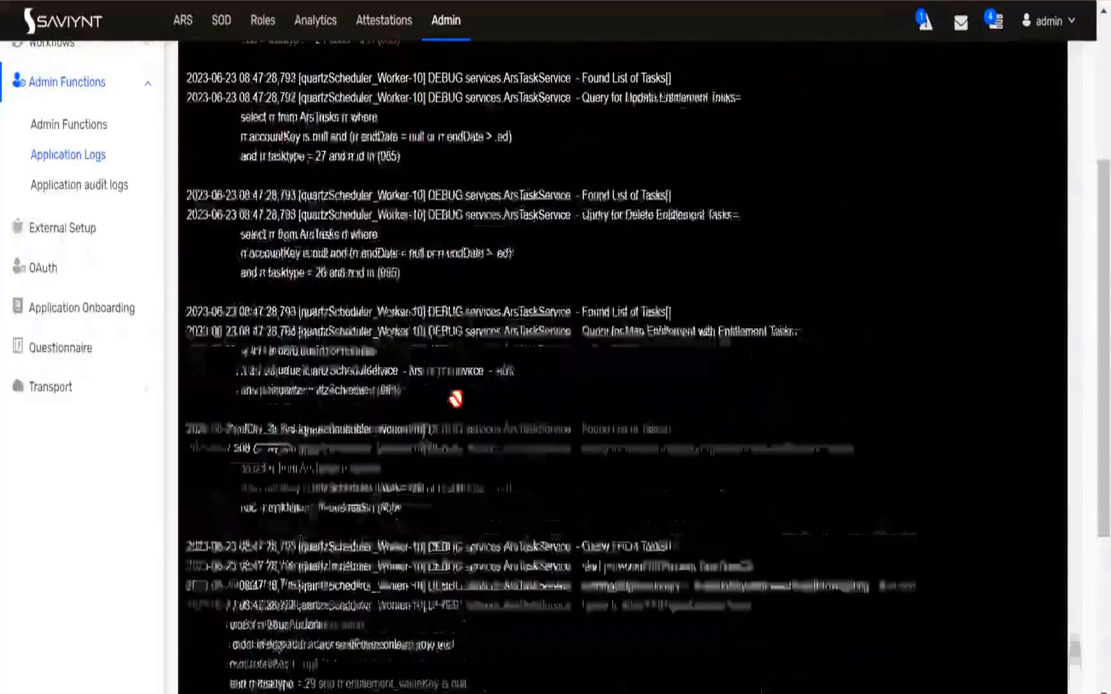
{"action": "scroll", "coordinate": [455, 399], "scroll_direction": "up", "scroll_amount": 15}
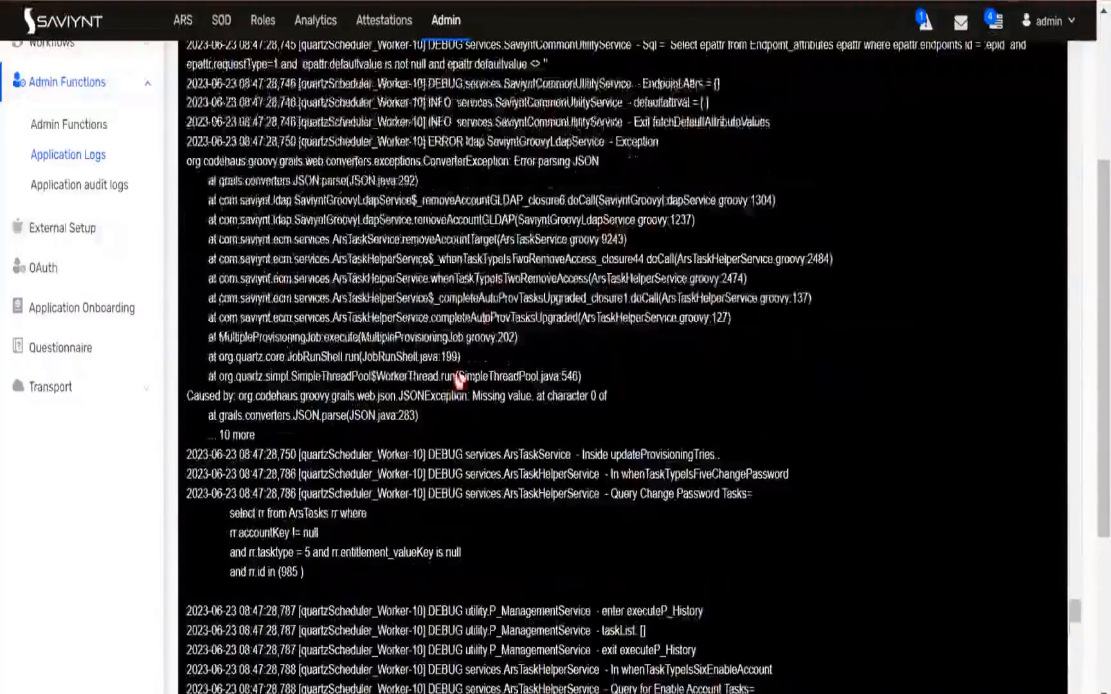
{"action": "left_click_drag", "start_coordinate": [514, 161], "coordinate": [598, 164]}
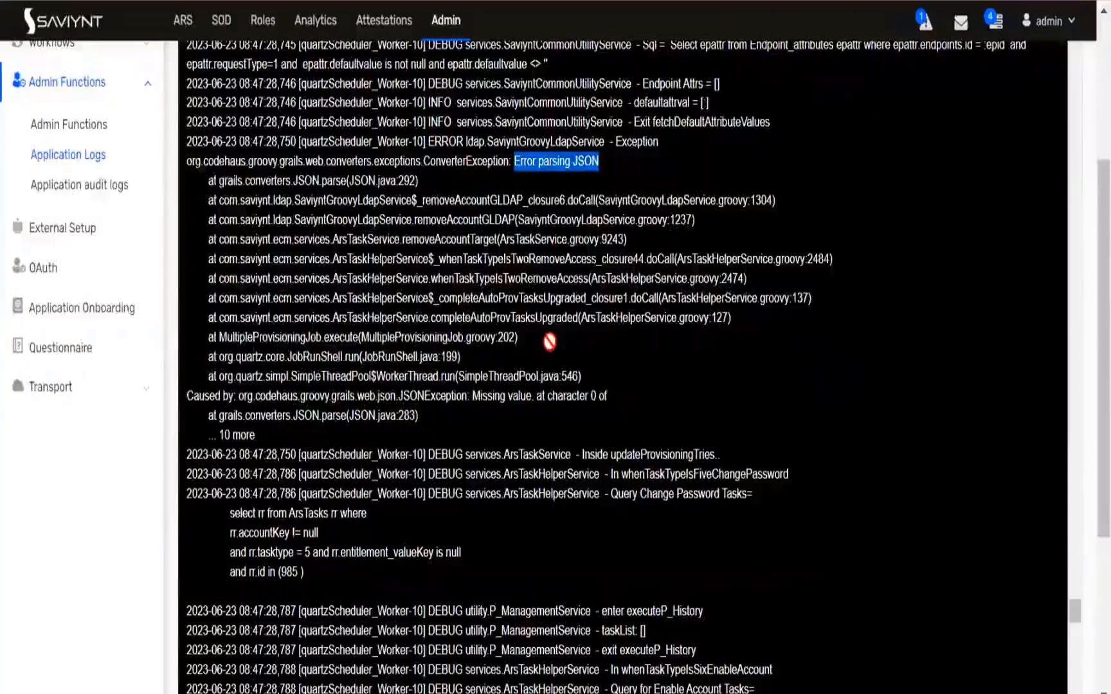
{"action": "scroll", "coordinate": [516, 377], "scroll_direction": "up", "scroll_amount": 2}
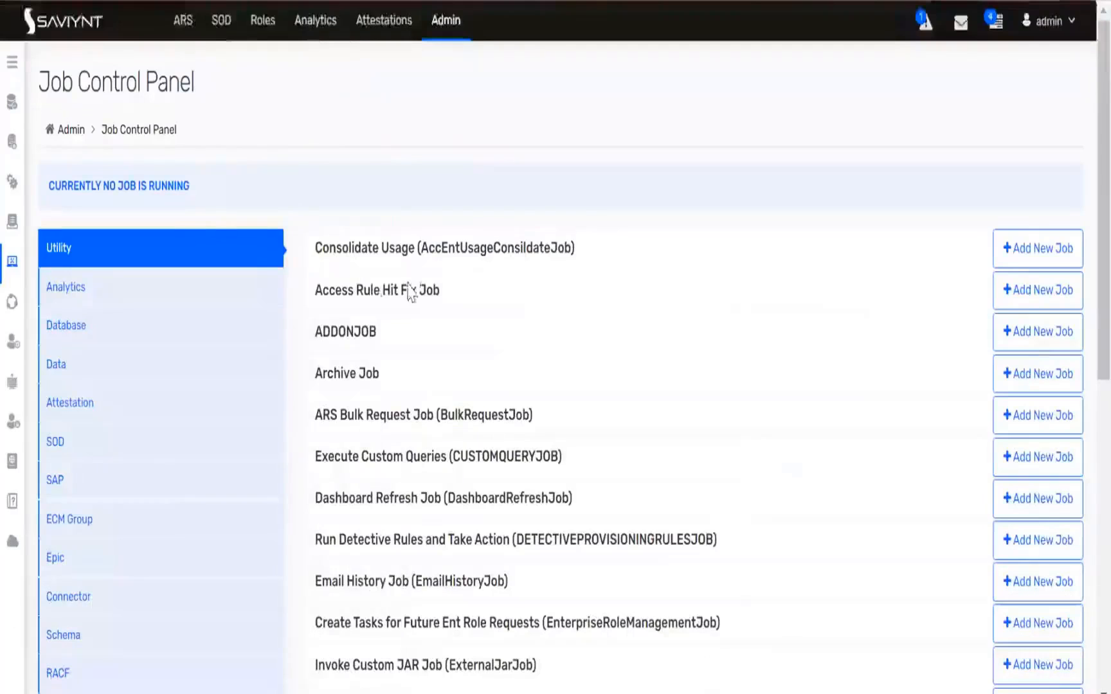
Open the DB_JOB history and review the latest provisioning job runs for ActiveDirectoryDemo
{"action": "scroll", "coordinate": [495, 409], "scroll_direction": "down", "scroll_amount": 10}
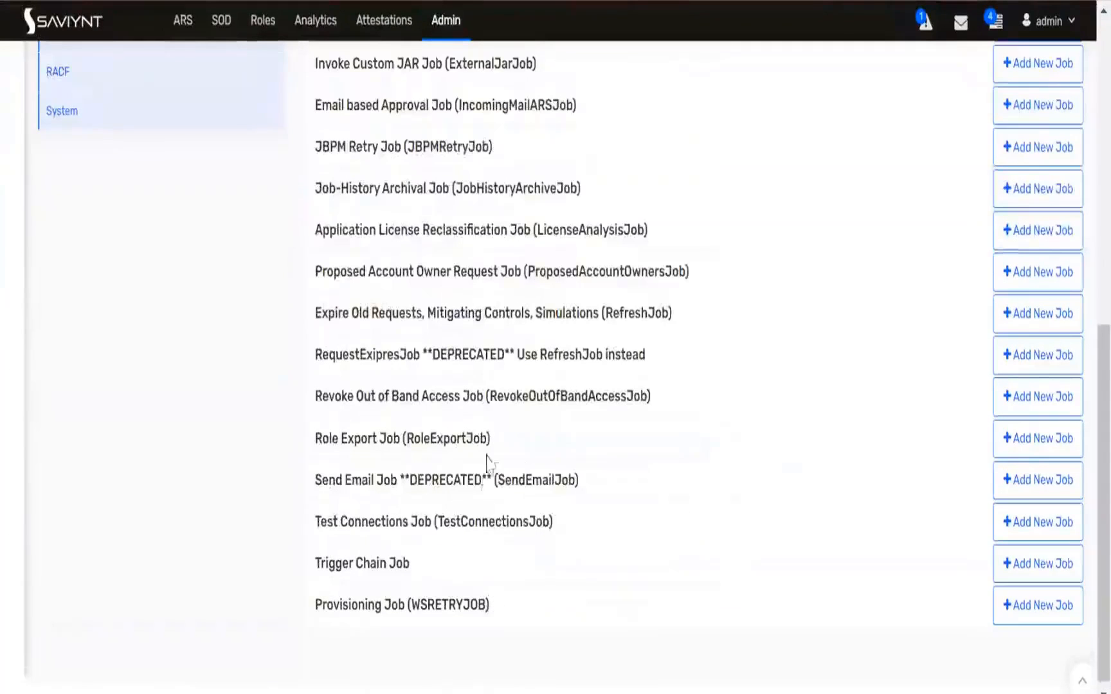
{"action": "scroll", "coordinate": [437, 502], "scroll_direction": "down", "scroll_amount": 2}
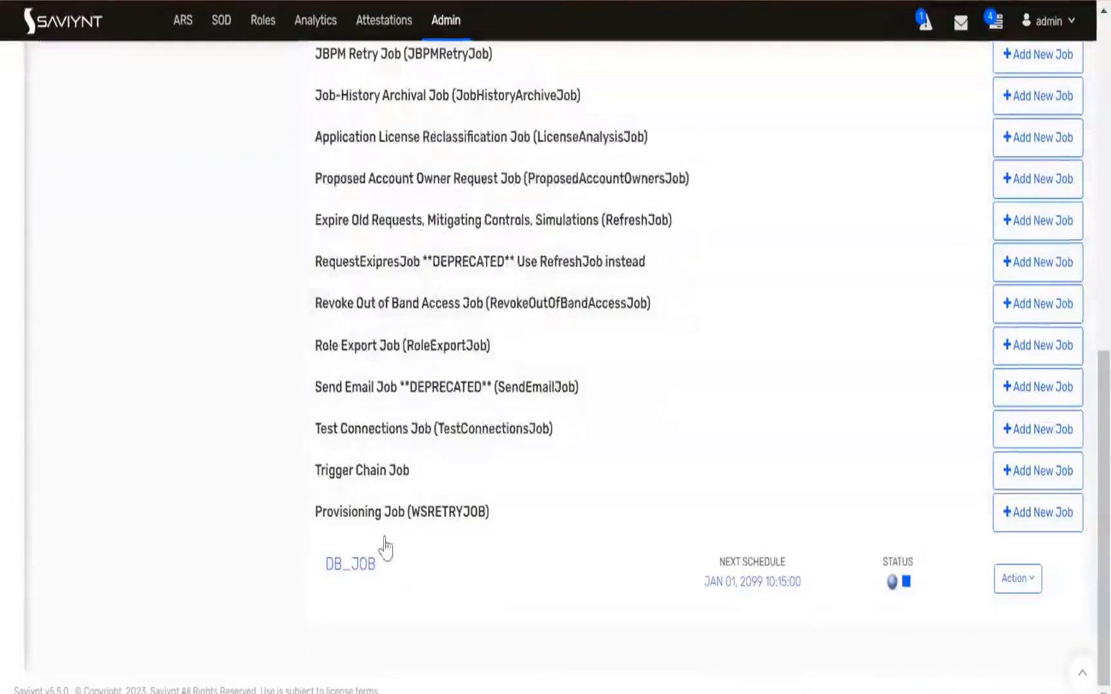
{"action": "left_click", "coordinate": [363, 569]}
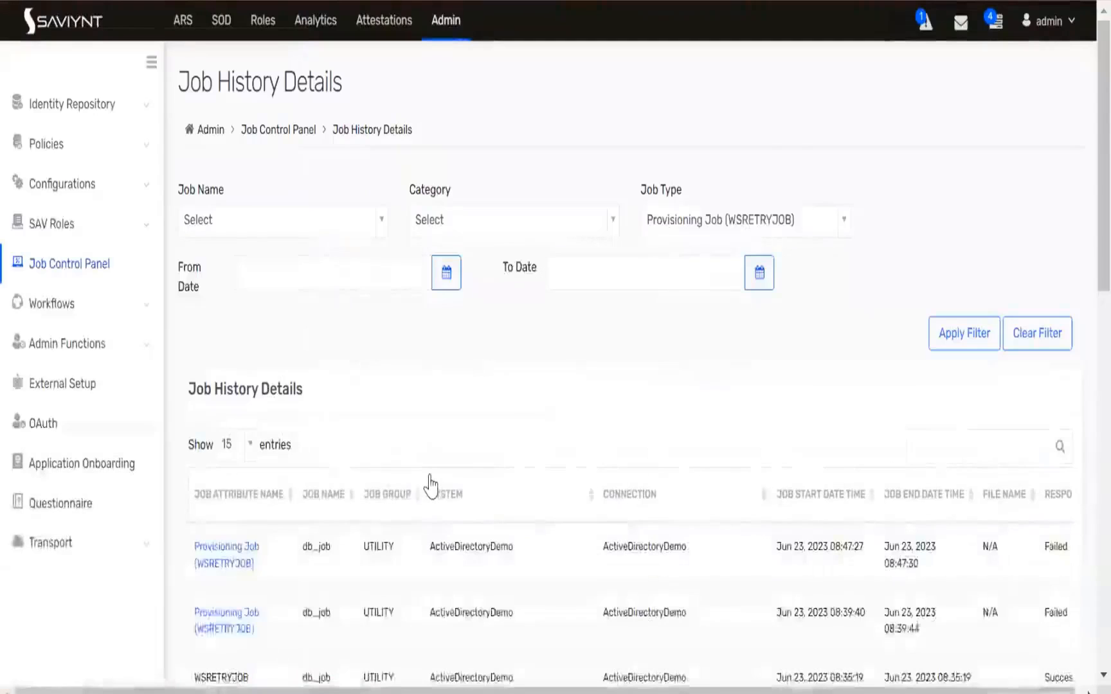
{"action": "scroll", "coordinate": [429, 488], "scroll_direction": "down", "scroll_amount": 2}
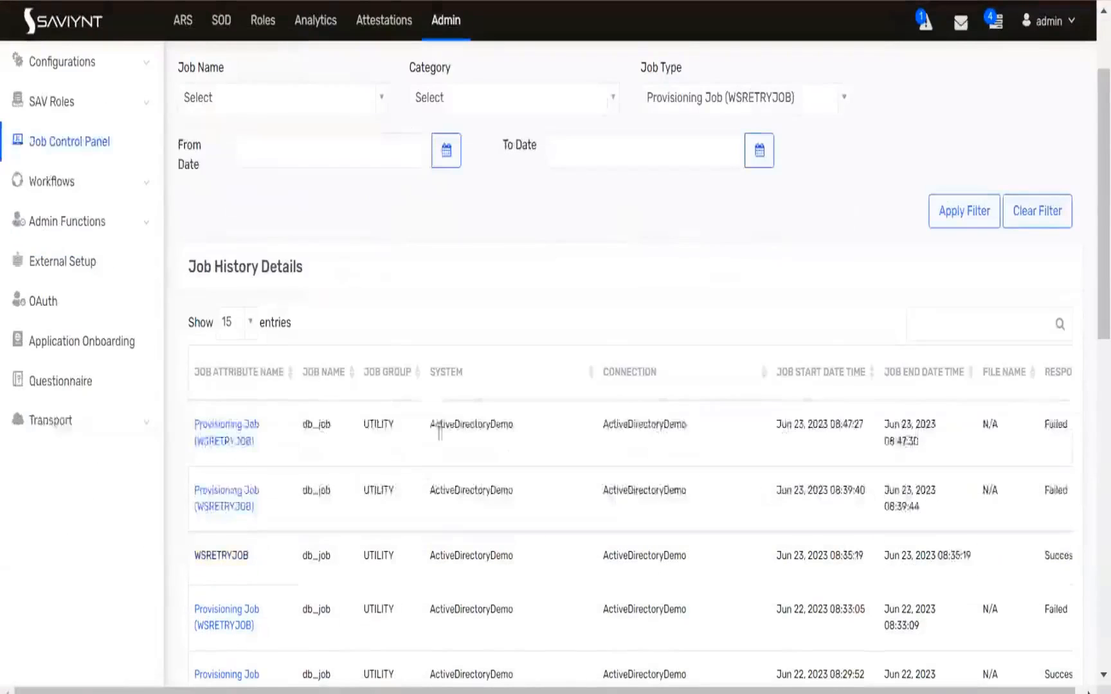
{"action": "double_click", "coordinate": [506, 425]}
{"action": "left_click_drag", "start_coordinate": [682, 426], "coordinate": [692, 438]}
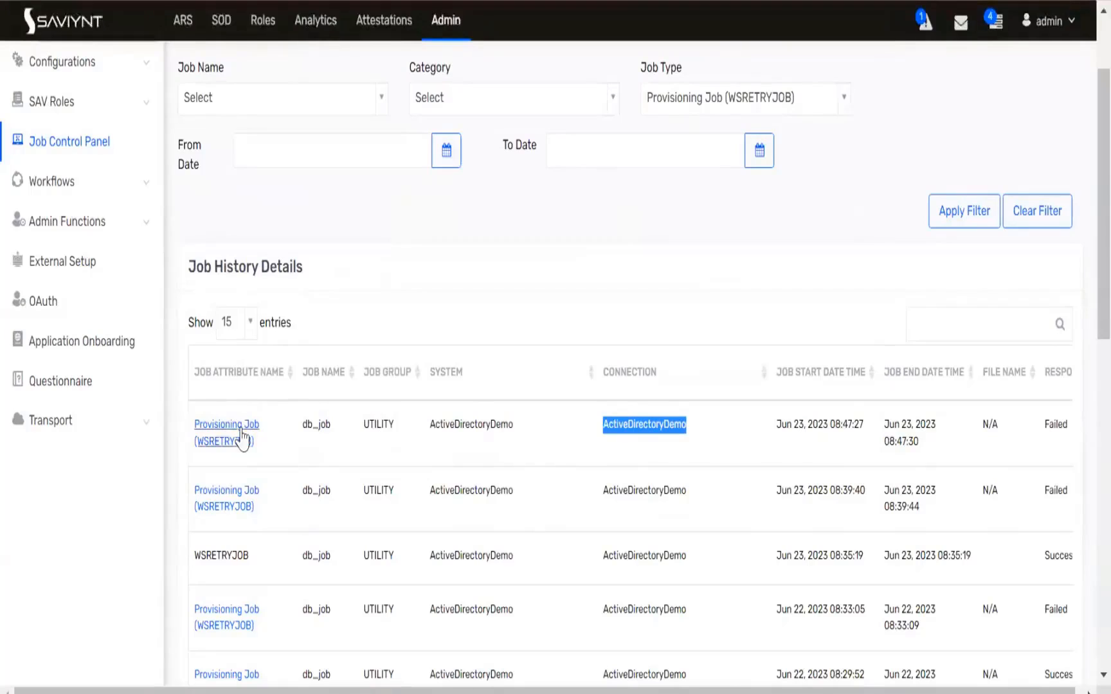
{"action": "scroll", "coordinate": [476, 413], "scroll_direction": "up", "scroll_amount": 2}
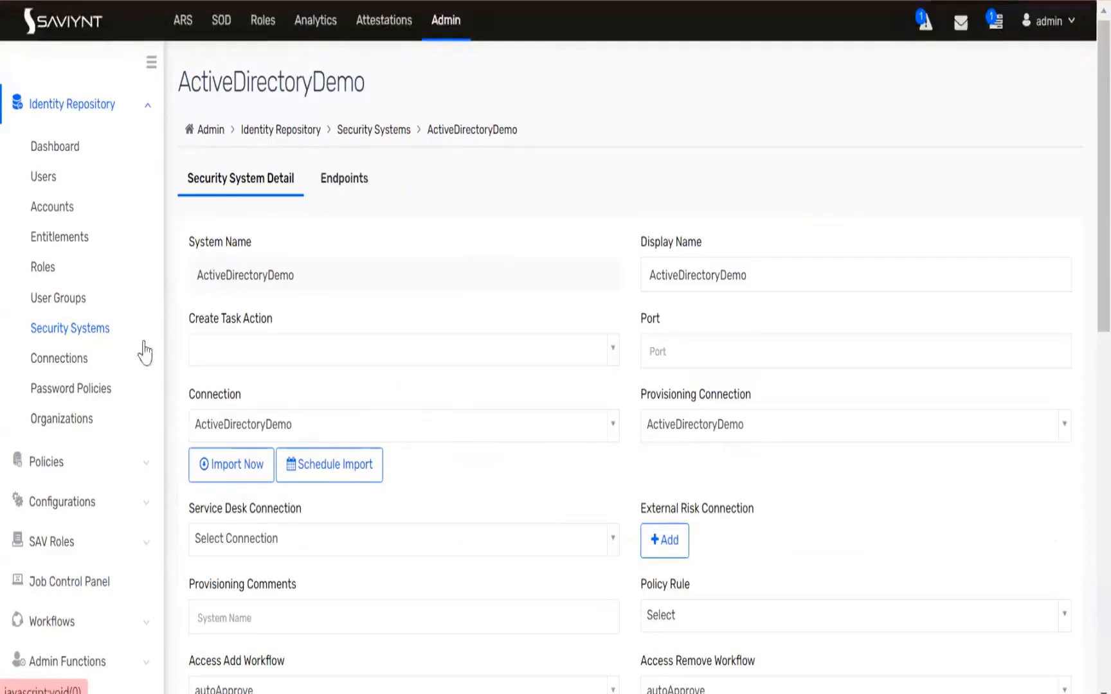
Open the ActiveDirectoryDemo connection and scroll through its attribute and JSON settings
{"action": "left_click", "coordinate": [385, 1]}
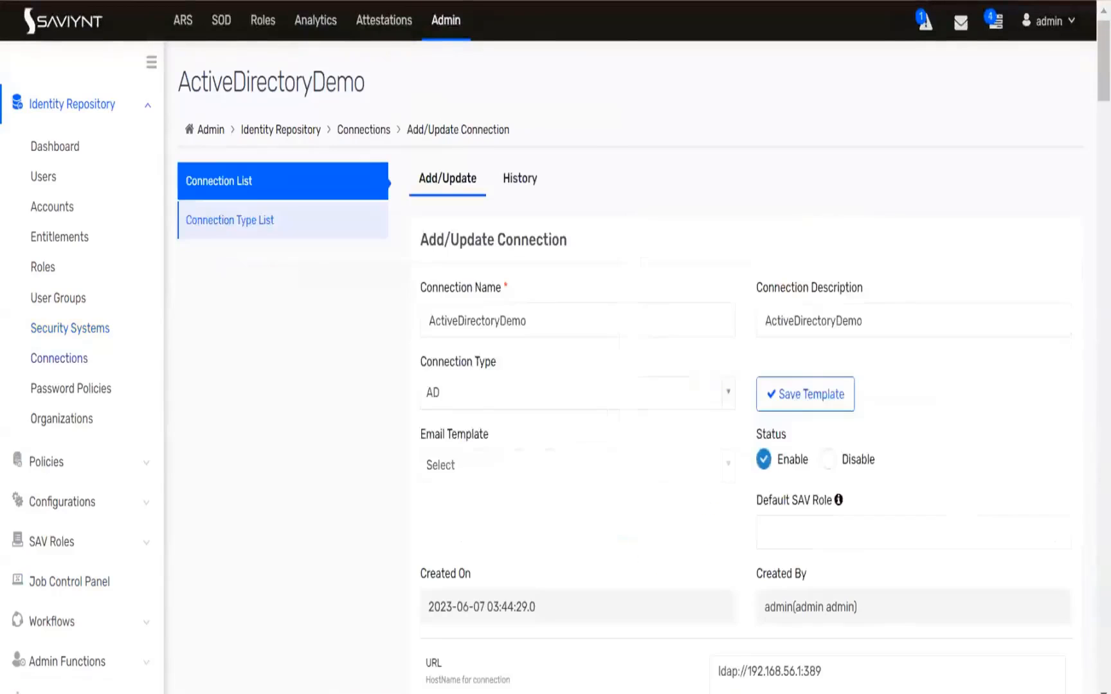
{"action": "scroll", "coordinate": [631, 378], "scroll_direction": "down", "scroll_amount": 8}
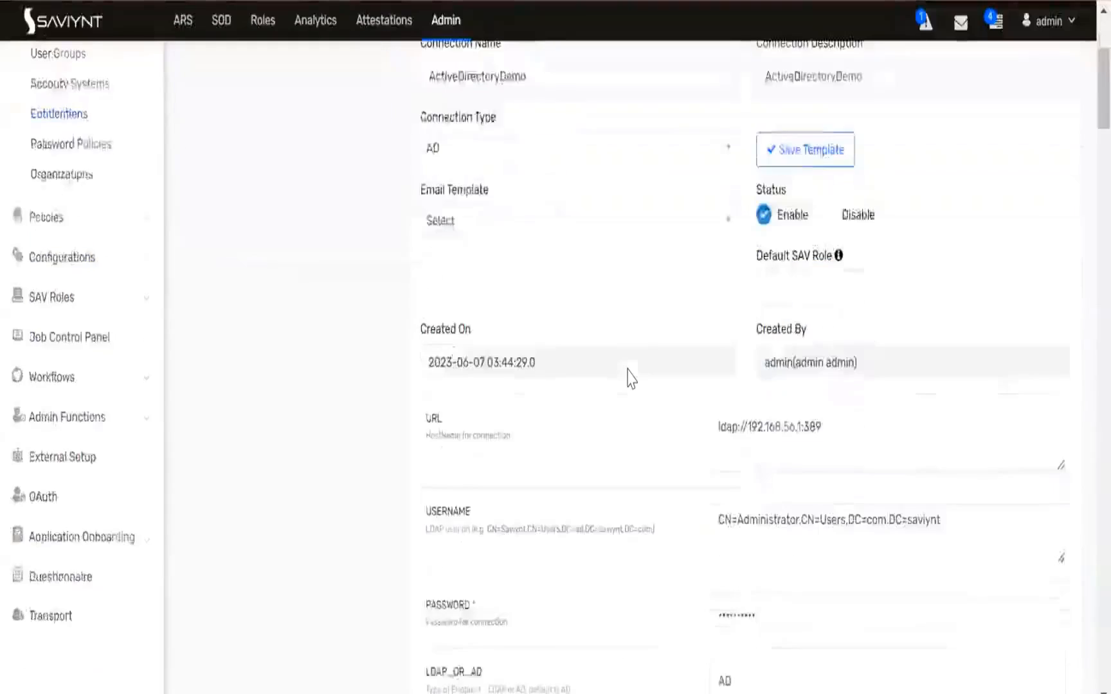
{"action": "scroll", "coordinate": [630, 379], "scroll_direction": "down", "scroll_amount": 10}
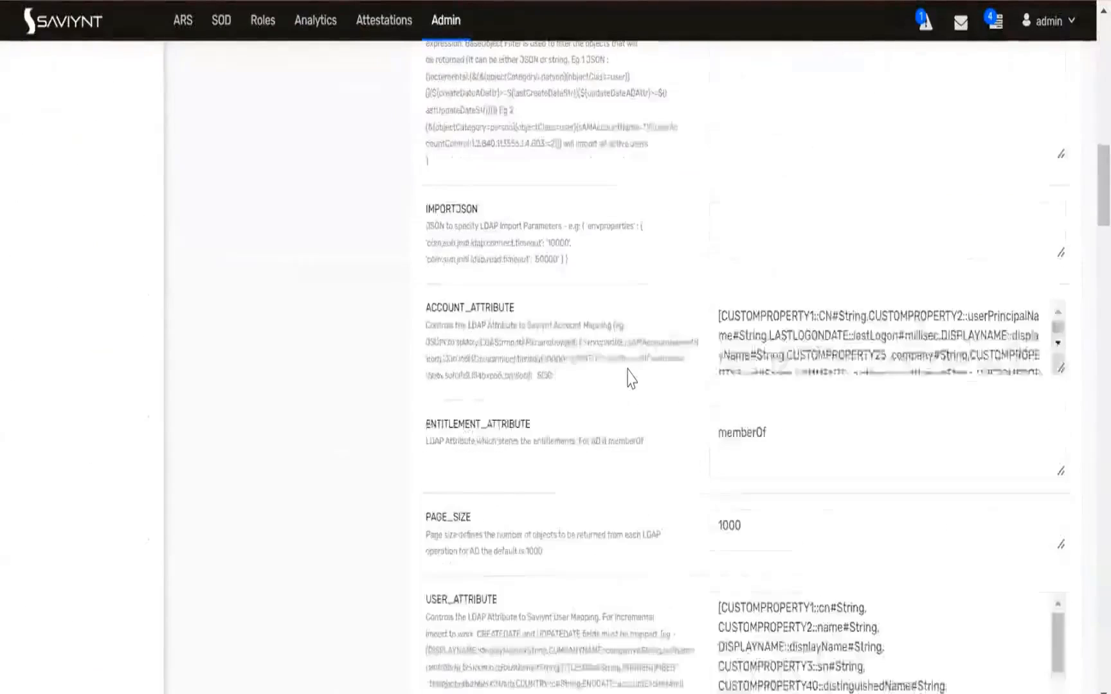
{"action": "left_click", "coordinate": [779, 235]}
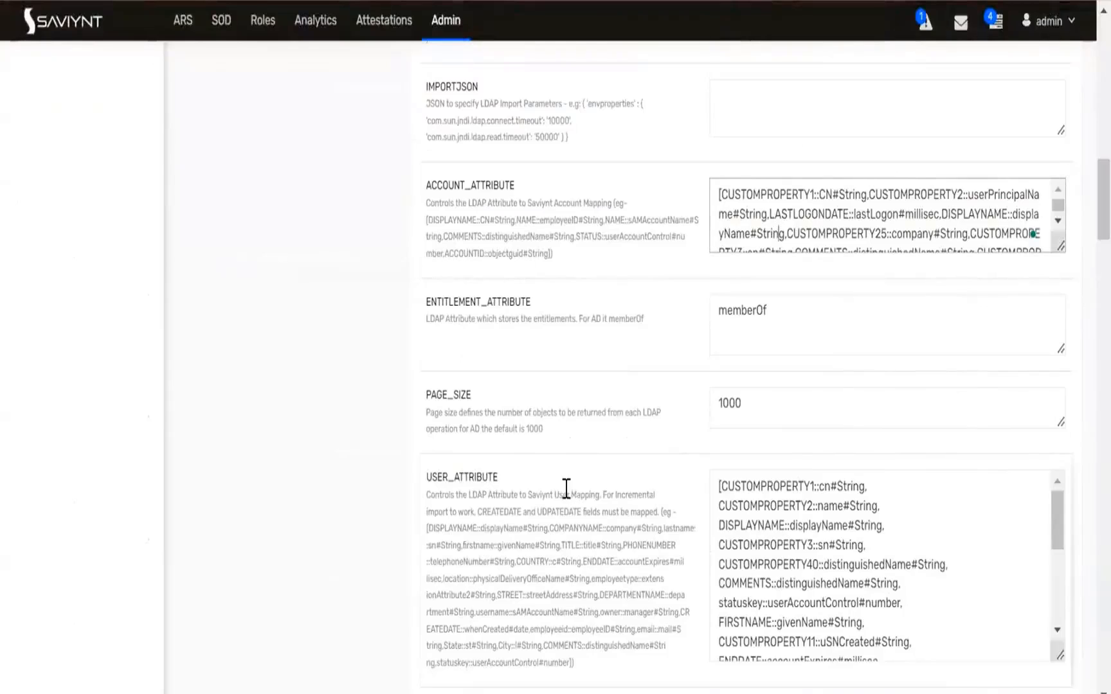
{"action": "scroll", "coordinate": [566, 489], "scroll_direction": "down", "scroll_amount": 4}
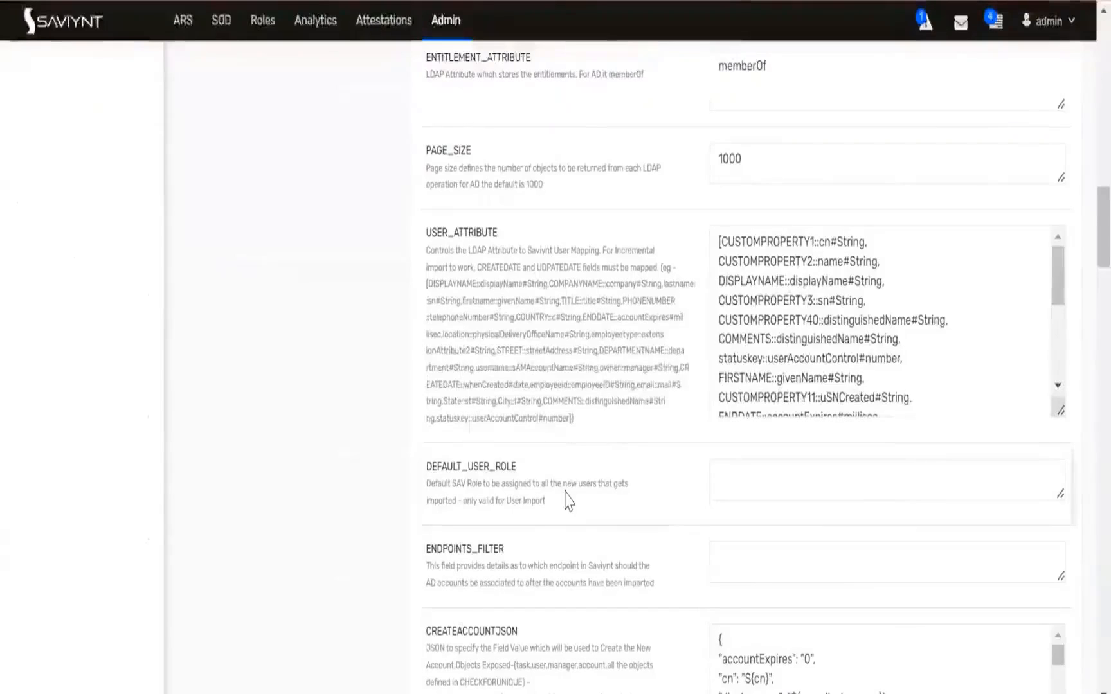
{"action": "scroll", "coordinate": [569, 500], "scroll_direction": "down", "scroll_amount": 8}
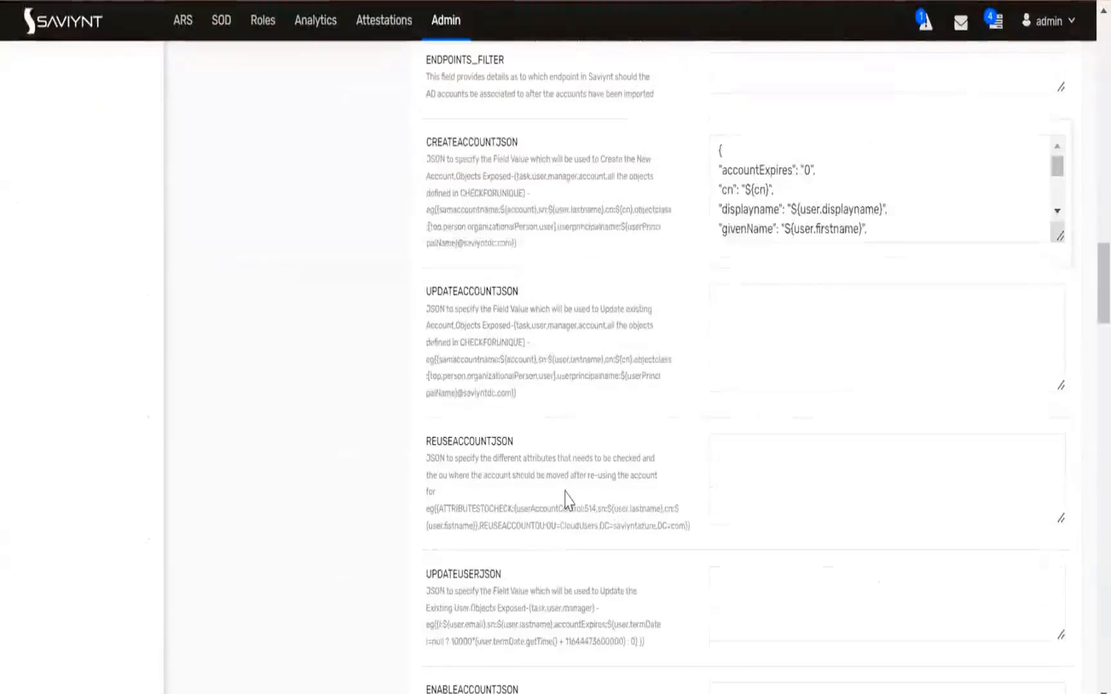
{"action": "scroll", "coordinate": [566, 501], "scroll_direction": "down", "scroll_amount": 6}
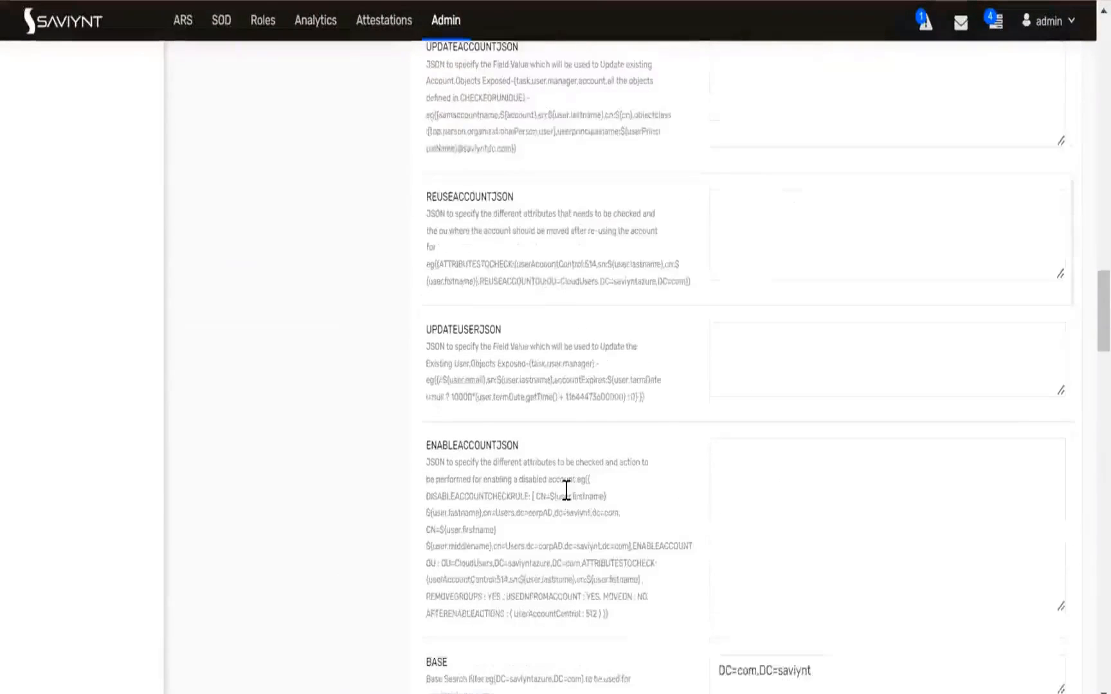
{"action": "scroll", "coordinate": [566, 492], "scroll_direction": "up", "scroll_amount": 6}
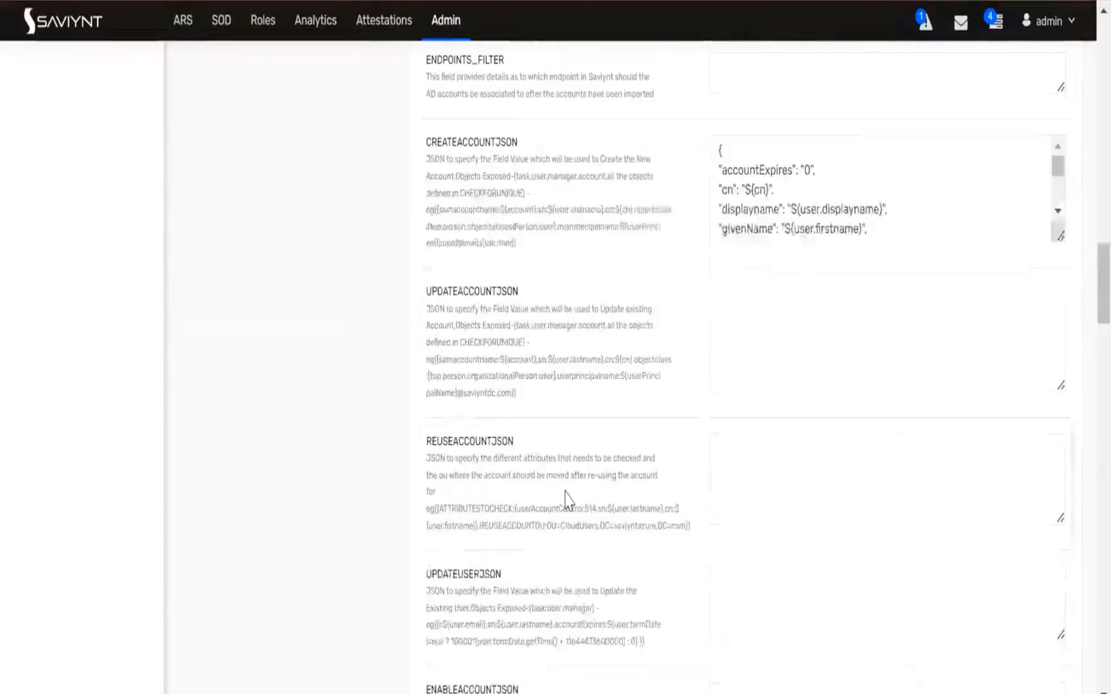
Scroll through the connection's provisioning JSON, account name rule, password and group mapping parameters
{"action": "scroll", "coordinate": [566, 492], "scroll_direction": "down", "scroll_amount": 2}
{"action": "scroll", "coordinate": [566, 490], "scroll_direction": "down", "scroll_amount": 2}
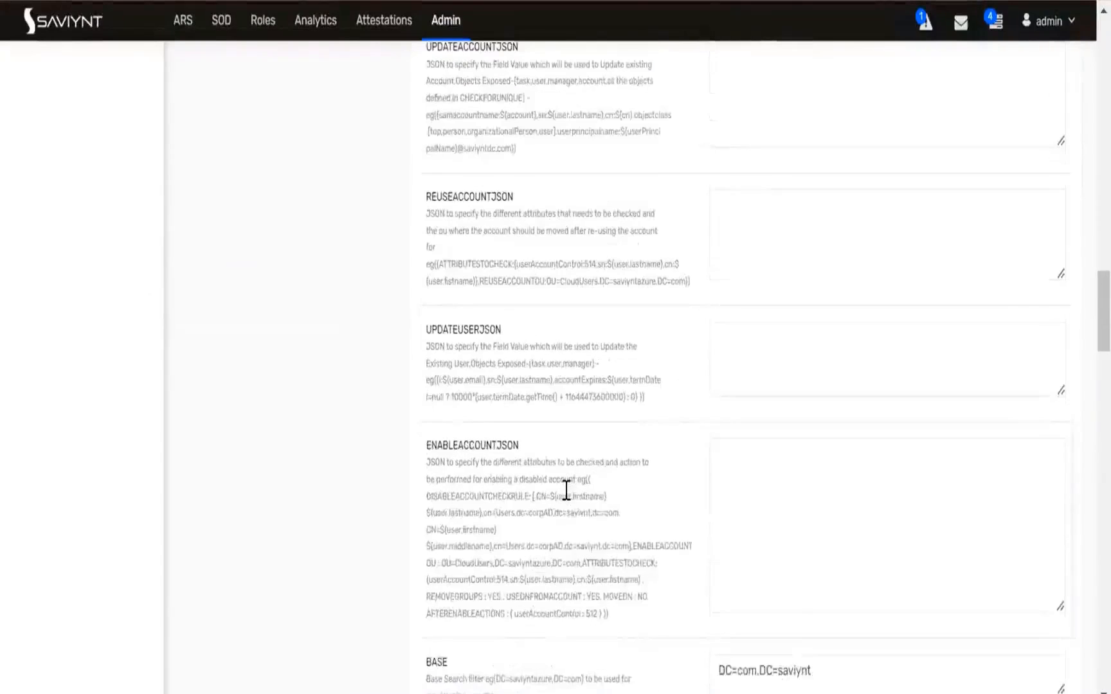
{"action": "scroll", "coordinate": [566, 491], "scroll_direction": "down", "scroll_amount": 4}
{"action": "scroll", "coordinate": [569, 500], "scroll_direction": "down", "scroll_amount": 2}
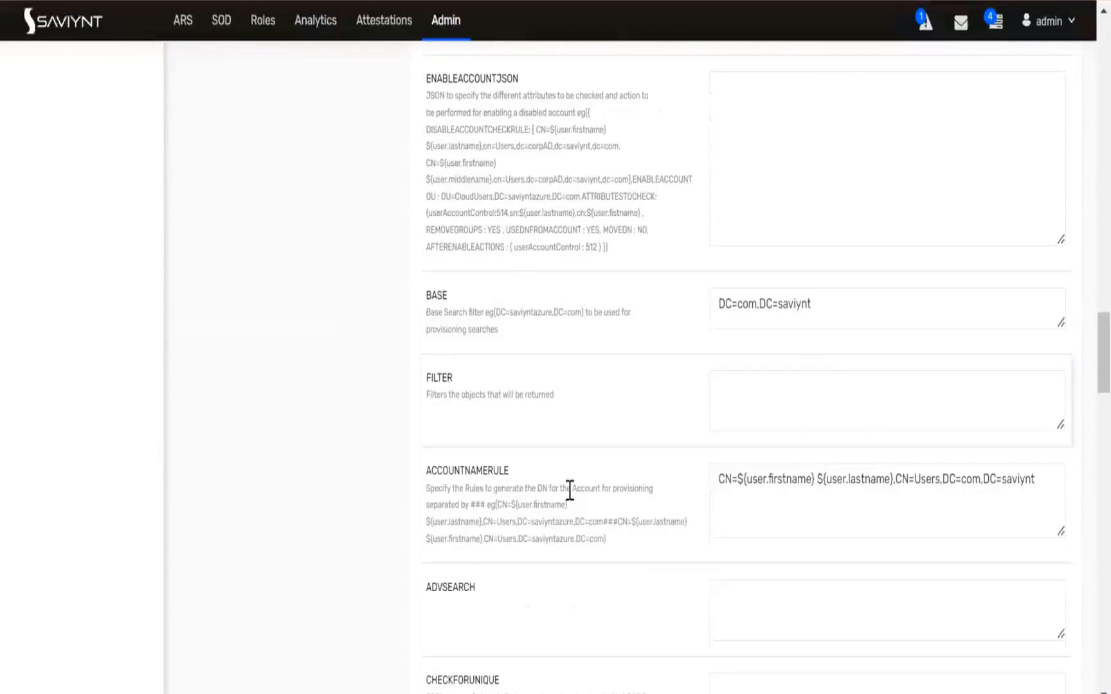
{"action": "scroll", "coordinate": [569, 491], "scroll_direction": "down", "scroll_amount": 8}
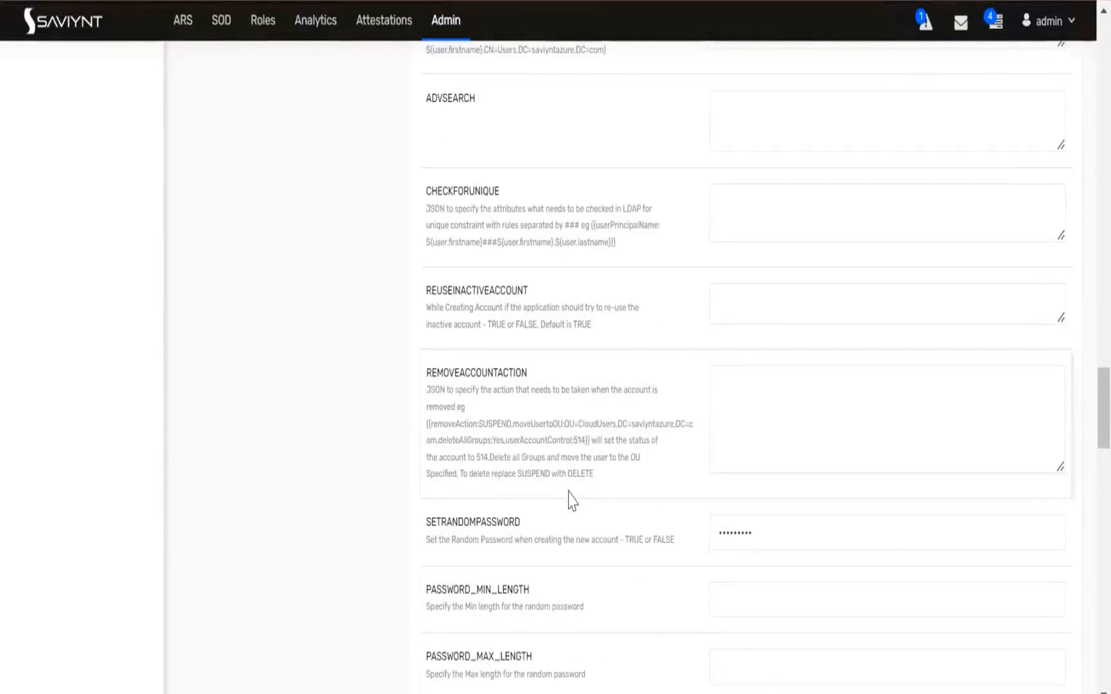
{"action": "scroll", "coordinate": [570, 498], "scroll_direction": "down", "scroll_amount": 2}
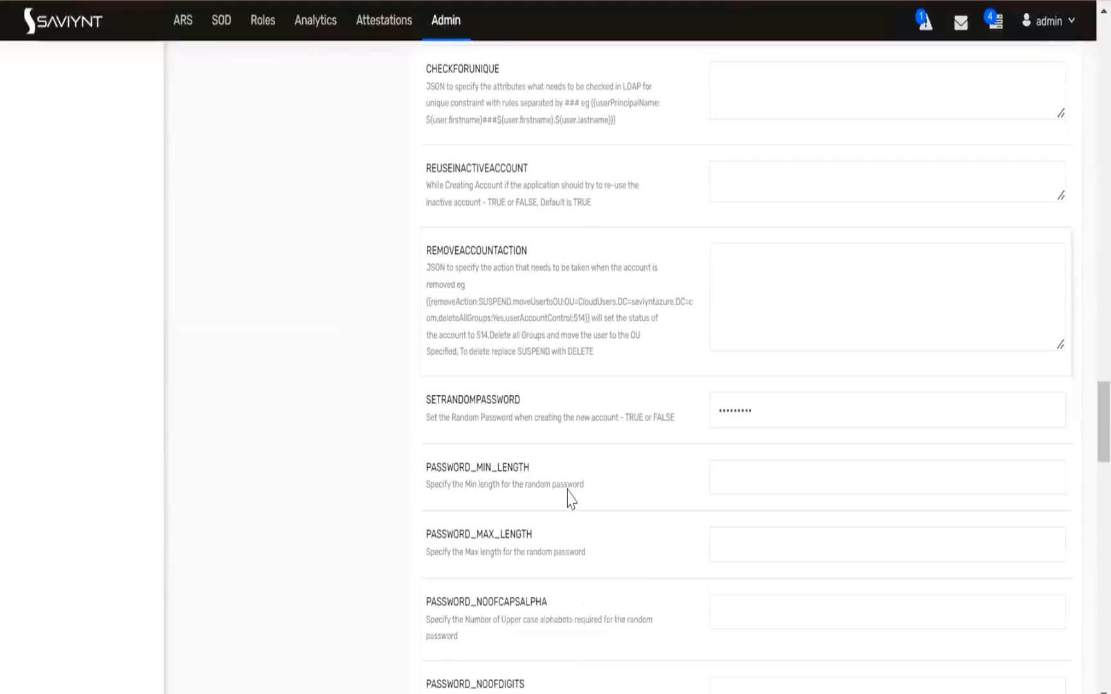
{"action": "scroll", "coordinate": [569, 498], "scroll_direction": "down", "scroll_amount": 2}
{"action": "scroll", "coordinate": [569, 498], "scroll_direction": "down", "scroll_amount": 2}
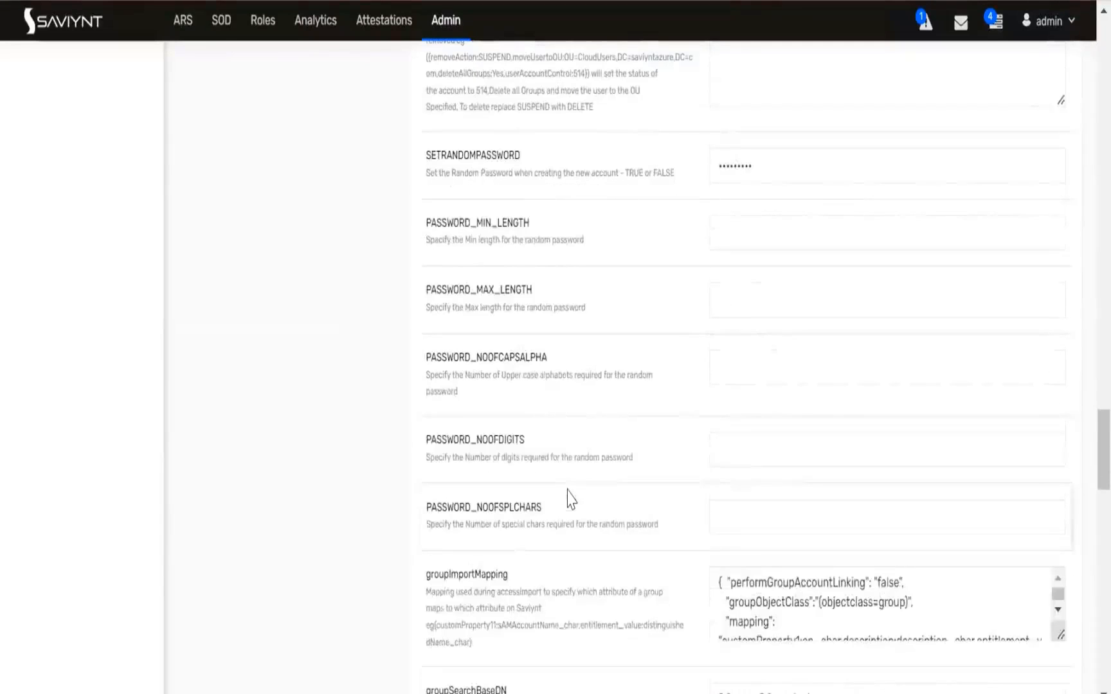
{"action": "scroll", "coordinate": [569, 499], "scroll_direction": "down", "scroll_amount": 6}
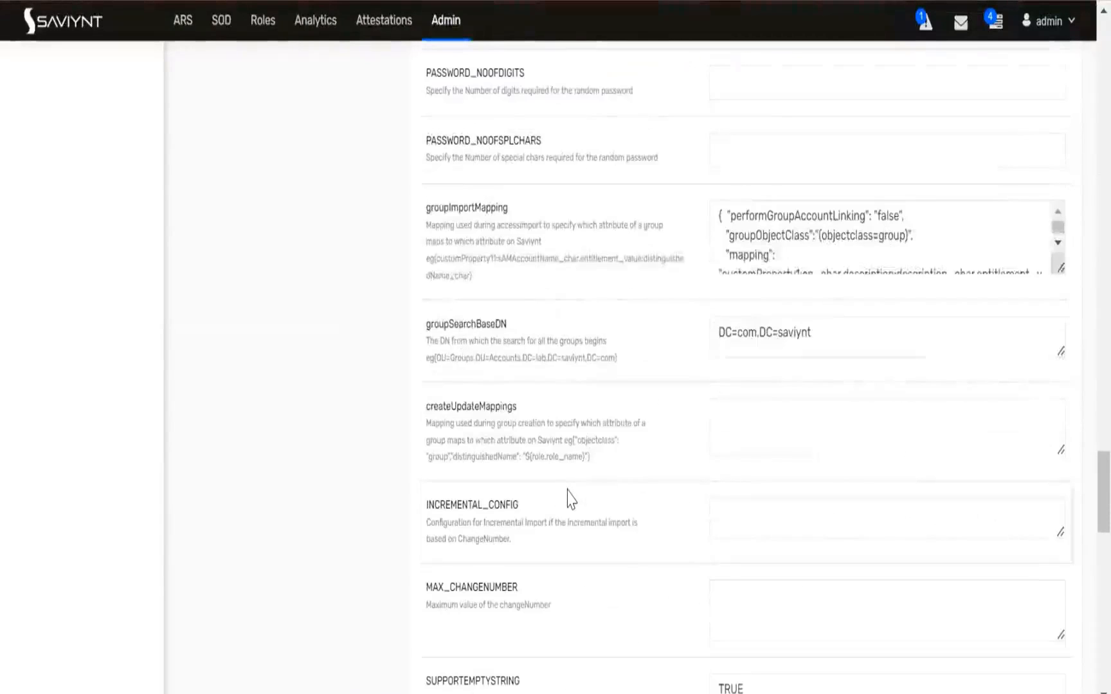
{"action": "scroll", "coordinate": [569, 498], "scroll_direction": "down", "scroll_amount": 10}
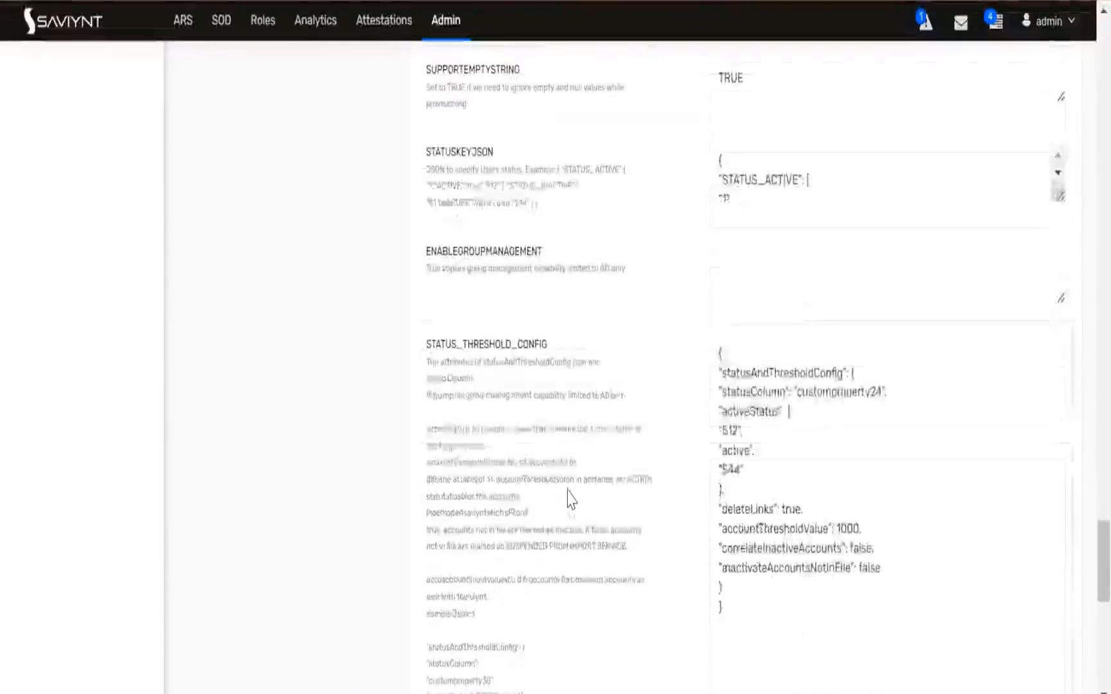
{"action": "scroll", "coordinate": [571, 498], "scroll_direction": "down", "scroll_amount": 8}
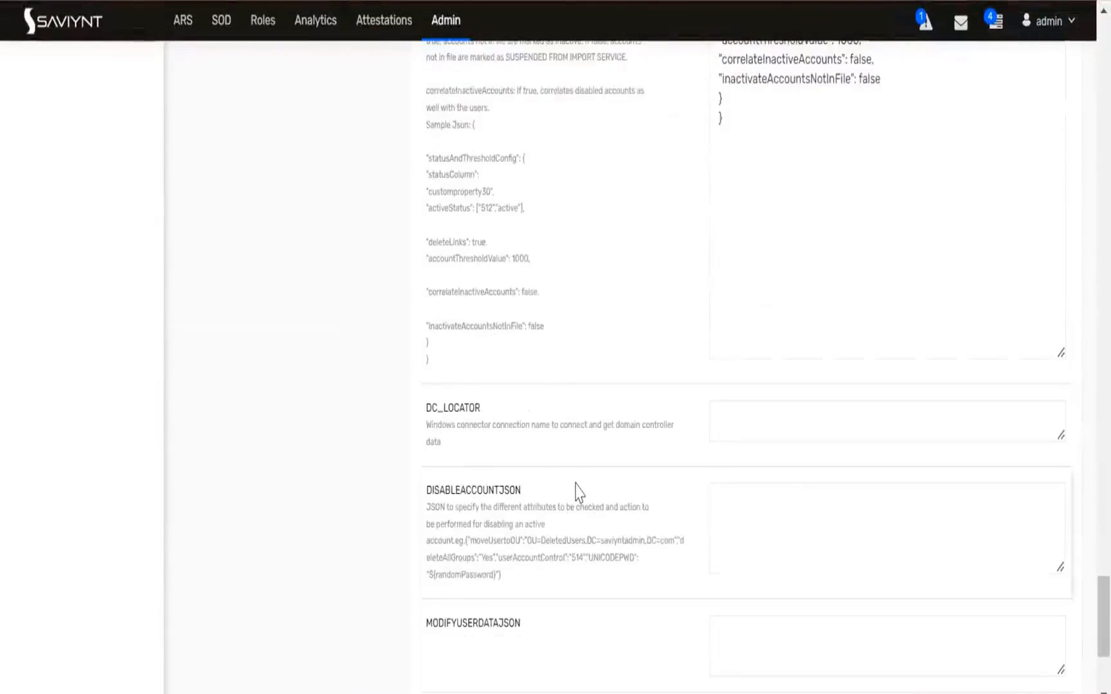
{"action": "scroll", "coordinate": [579, 492], "scroll_direction": "down", "scroll_amount": 4}
{"action": "scroll", "coordinate": [579, 492], "scroll_direction": "up", "scroll_amount": 20}
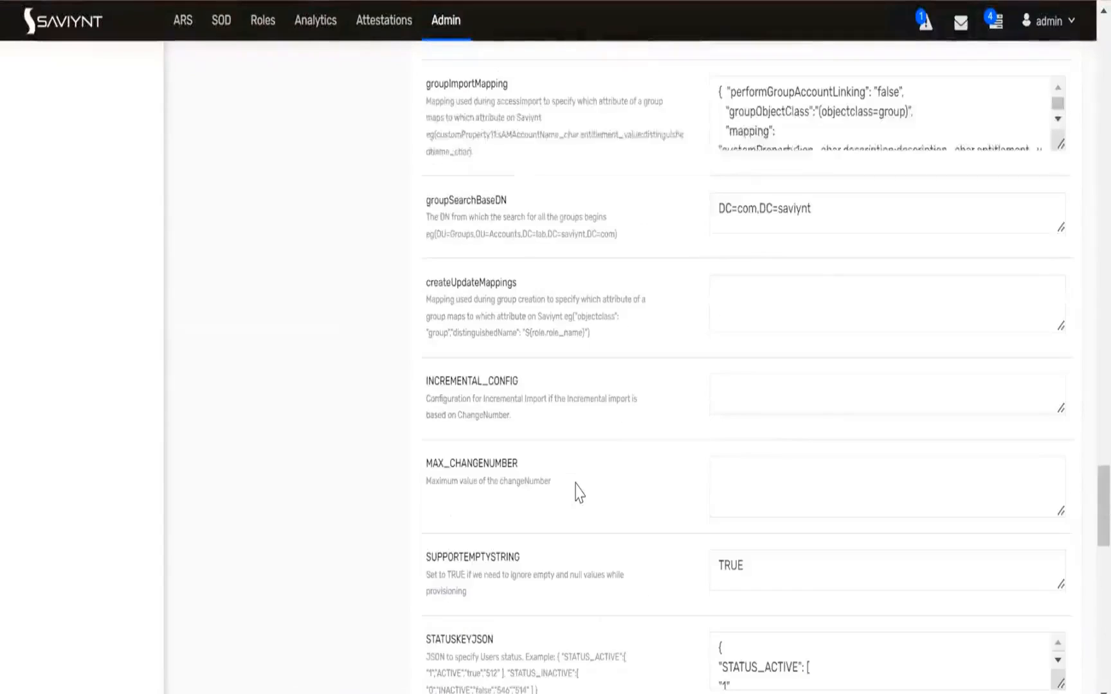
{"action": "scroll", "coordinate": [578, 493], "scroll_direction": "up", "scroll_amount": 4}
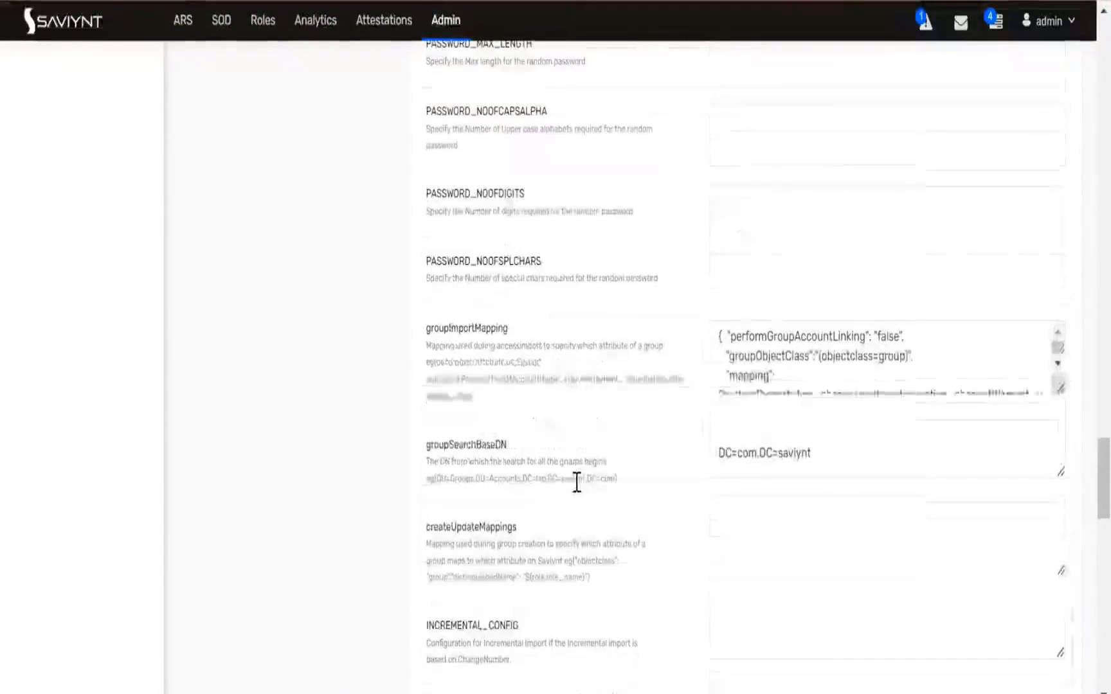
{"action": "scroll", "coordinate": [577, 484], "scroll_direction": "up", "scroll_amount": 6}
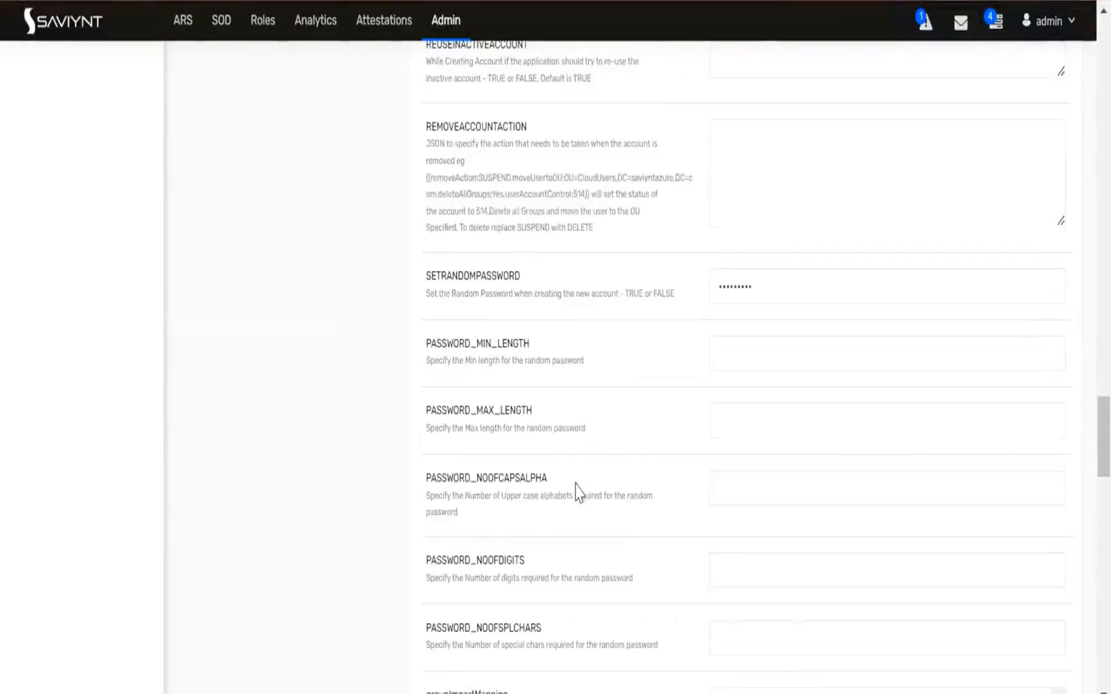
{"action": "scroll", "coordinate": [577, 483], "scroll_direction": "up", "scroll_amount": 2}
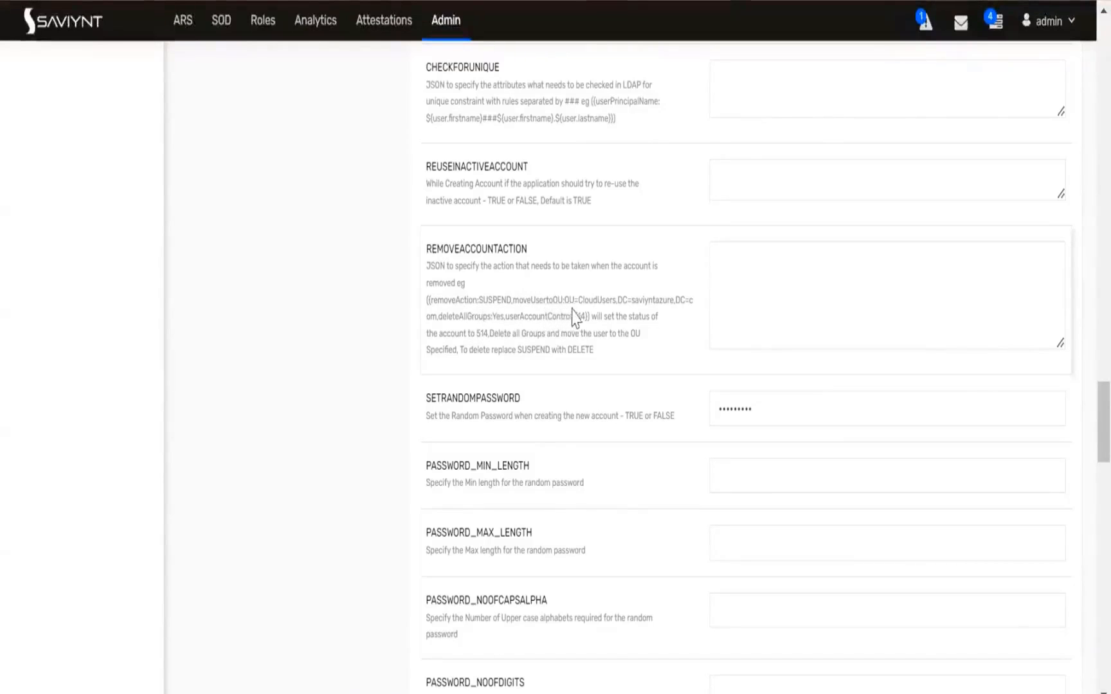
Expand the ACCOUNT_ATTRIBUTE field and read through its full mapping, including the RECONCILATION_FIELD entry
{"action": "left_click_drag", "start_coordinate": [597, 353], "coordinate": [431, 249]}
{"action": "scroll", "coordinate": [528, 389], "scroll_direction": "up", "scroll_amount": 7}
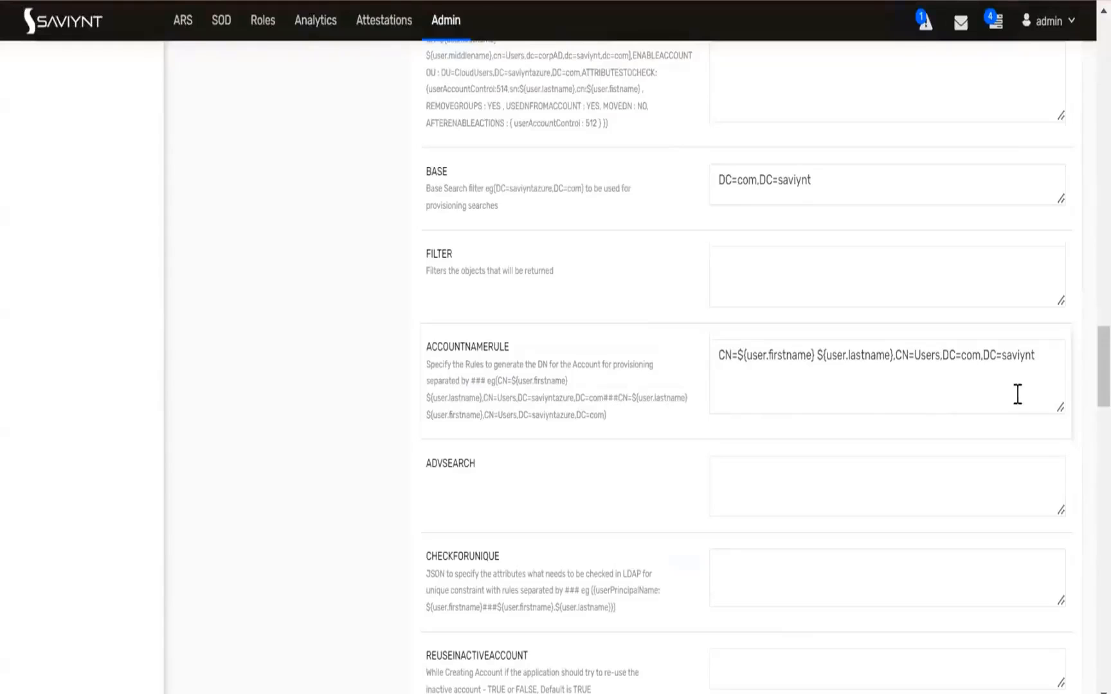
{"action": "scroll", "coordinate": [621, 302], "scroll_direction": "up", "scroll_amount": 5}
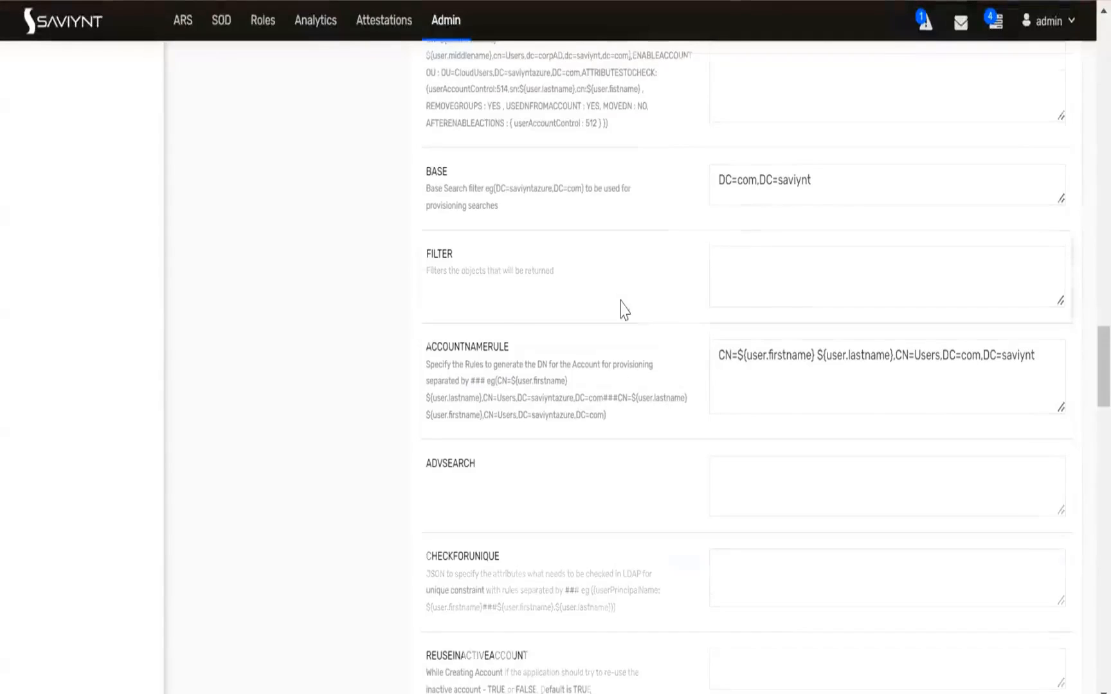
{"action": "scroll", "coordinate": [621, 308], "scroll_direction": "up", "scroll_amount": 7}
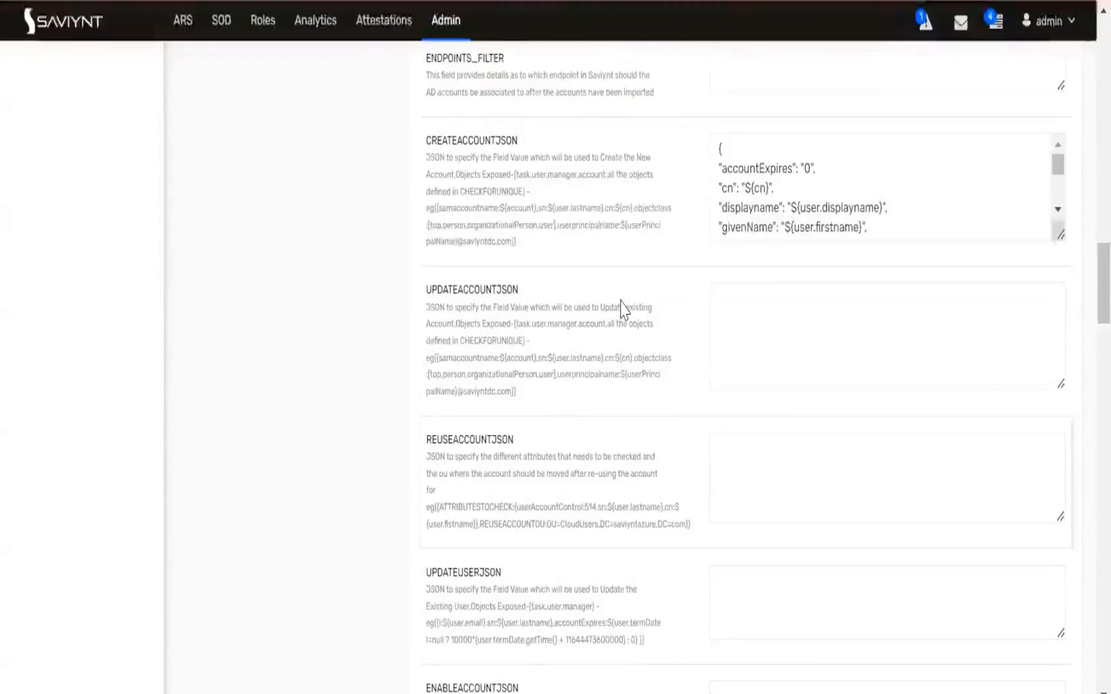
{"action": "scroll", "coordinate": [622, 309], "scroll_direction": "up", "scroll_amount": 2}
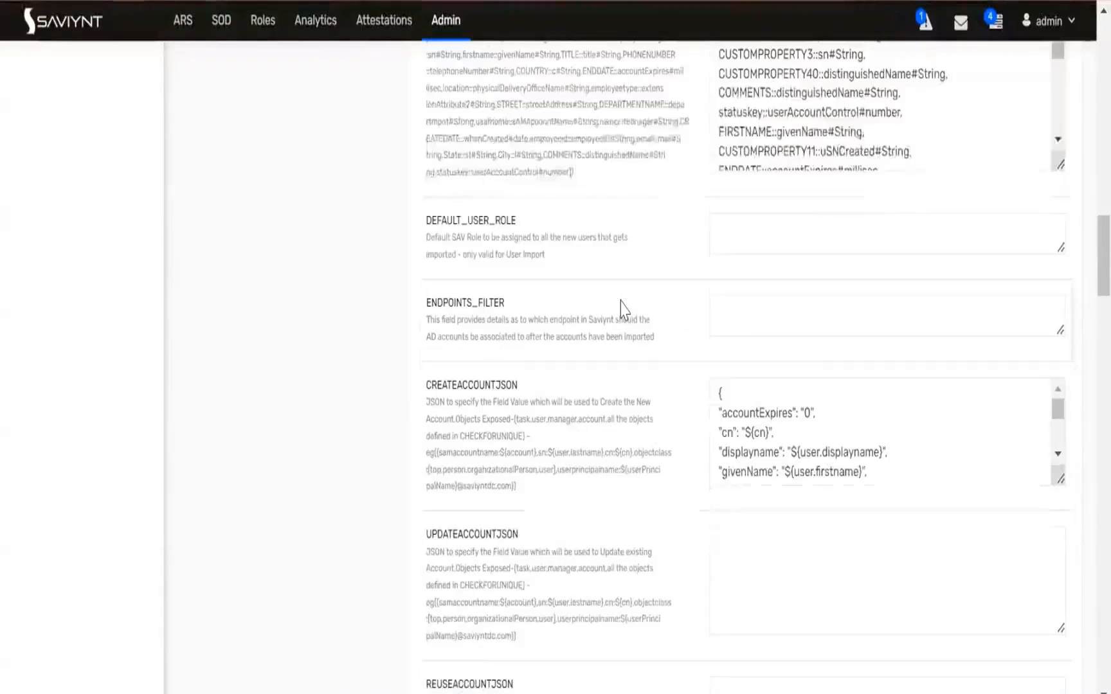
{"action": "scroll", "coordinate": [621, 309], "scroll_direction": "up", "scroll_amount": 4}
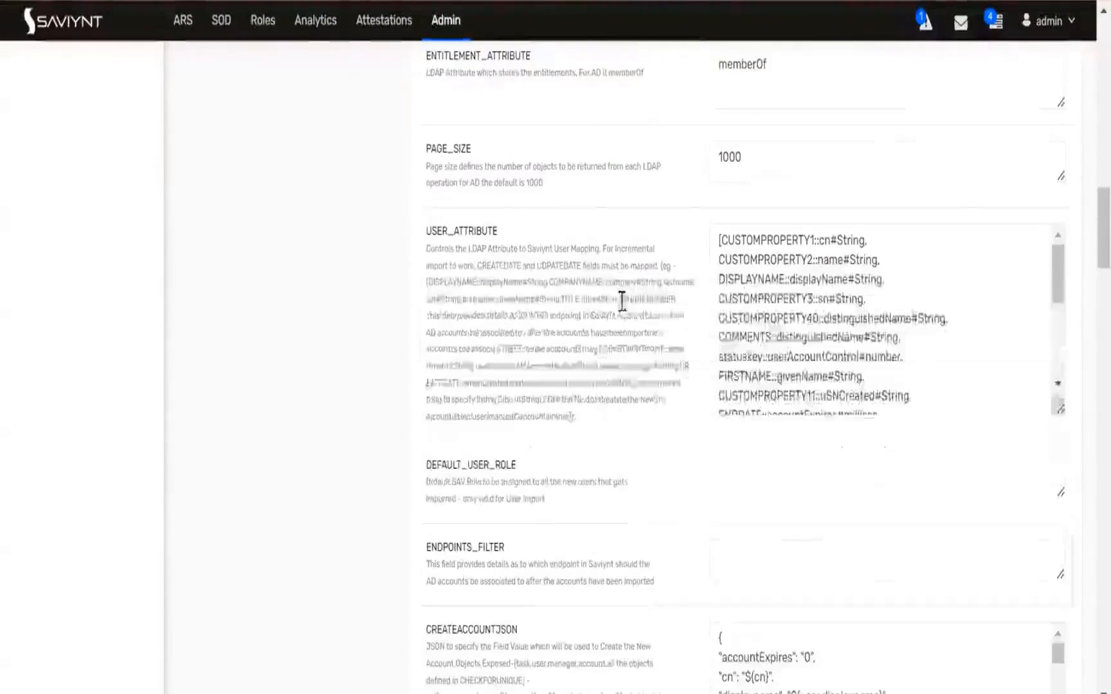
{"action": "scroll", "coordinate": [627, 299], "scroll_direction": "up", "scroll_amount": 4}
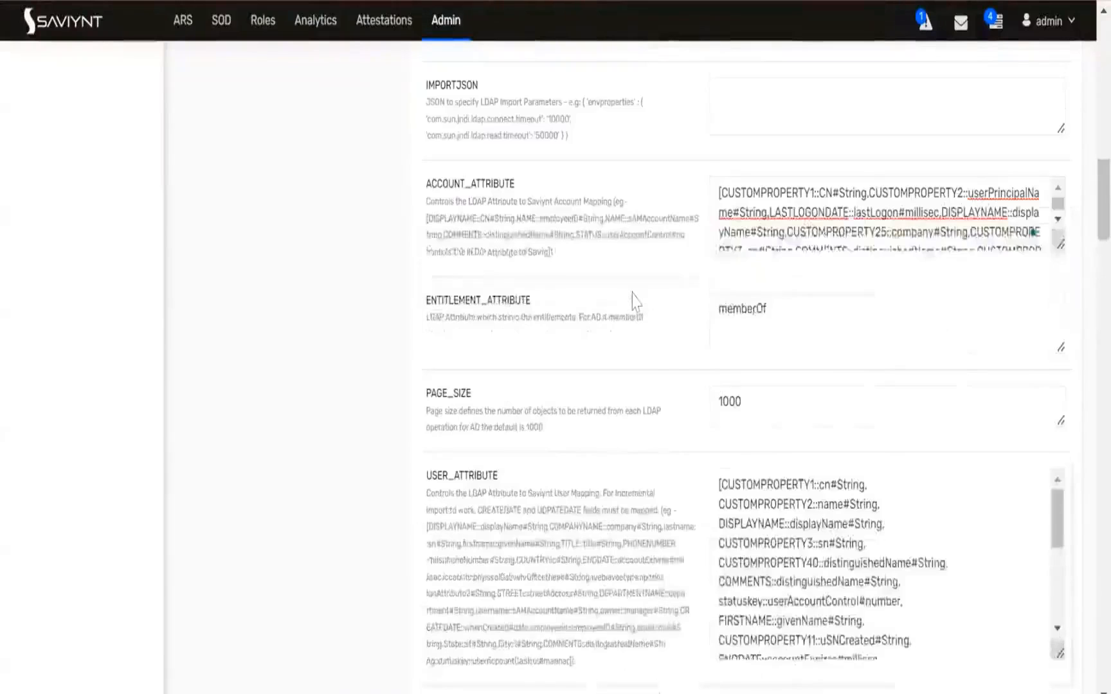
{"action": "scroll", "coordinate": [632, 297], "scroll_direction": "up", "scroll_amount": 2}
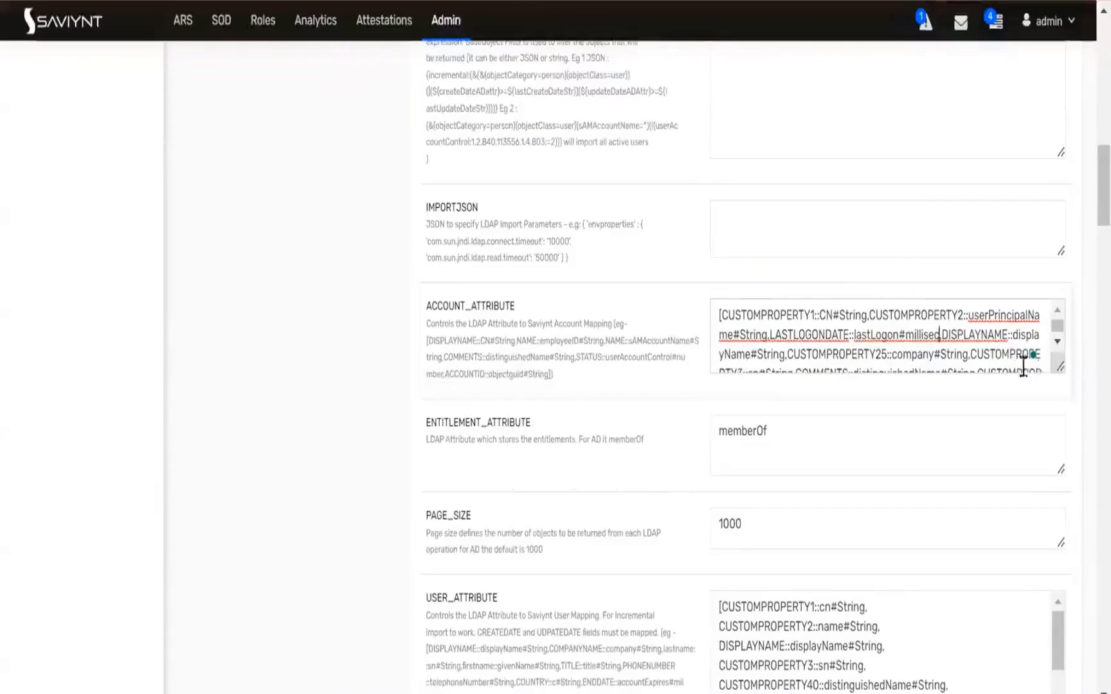
{"action": "left_click_drag", "start_coordinate": [1059, 369], "coordinate": [1060, 693]}
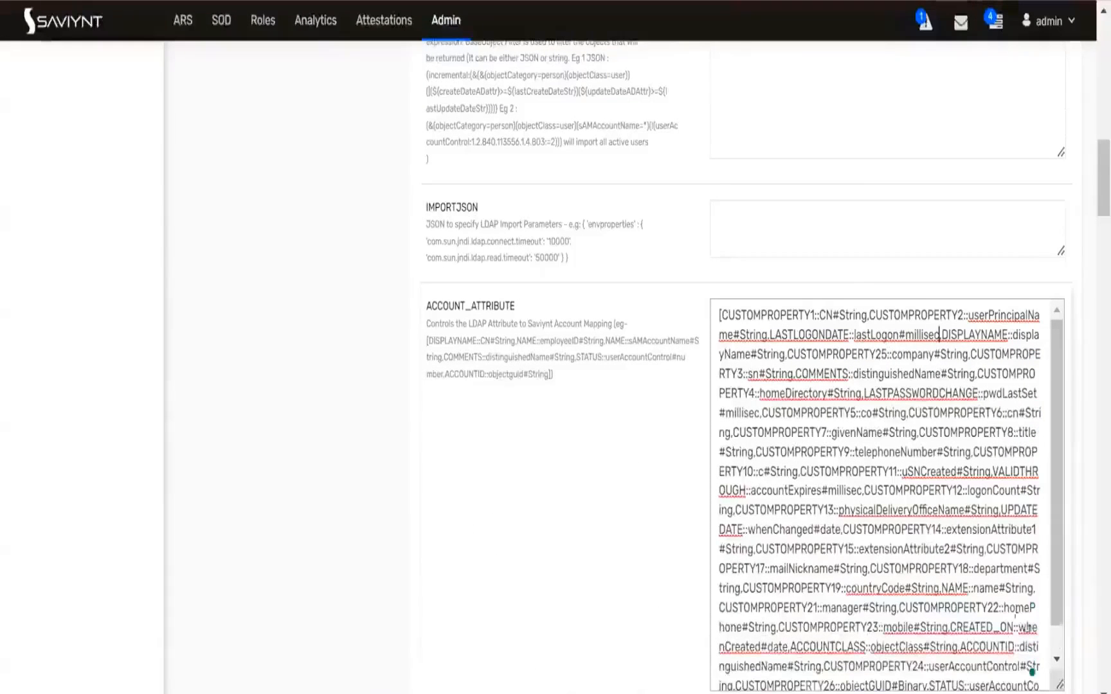
{"action": "scroll", "coordinate": [1003, 569], "scroll_direction": "down", "scroll_amount": 1}
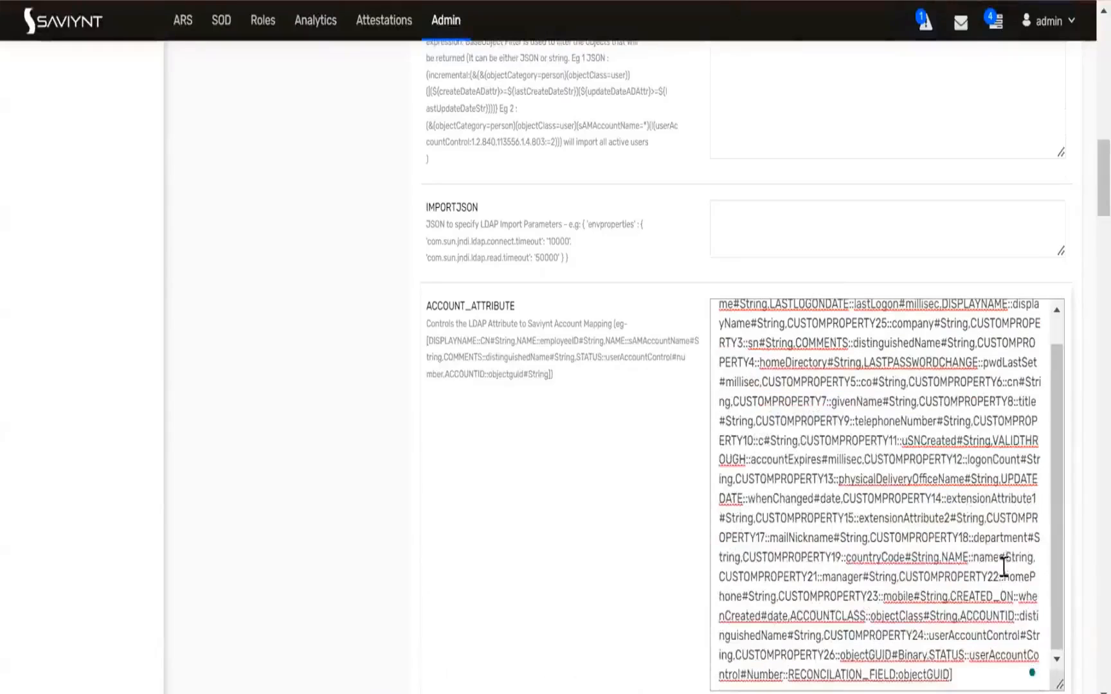
{"action": "scroll", "coordinate": [585, 484], "scroll_direction": "down", "scroll_amount": 2}
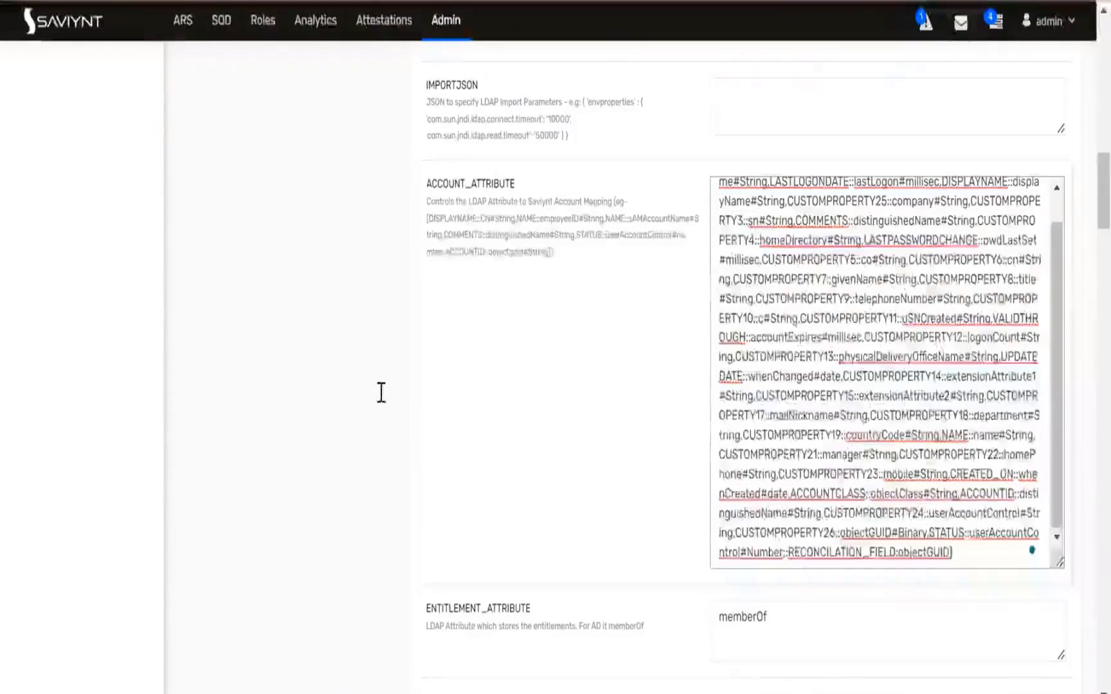
Switch to the Microsoft Active Directory Integration Guide and search it for account_att
{"action": "key", "text": "alt+Tab"}
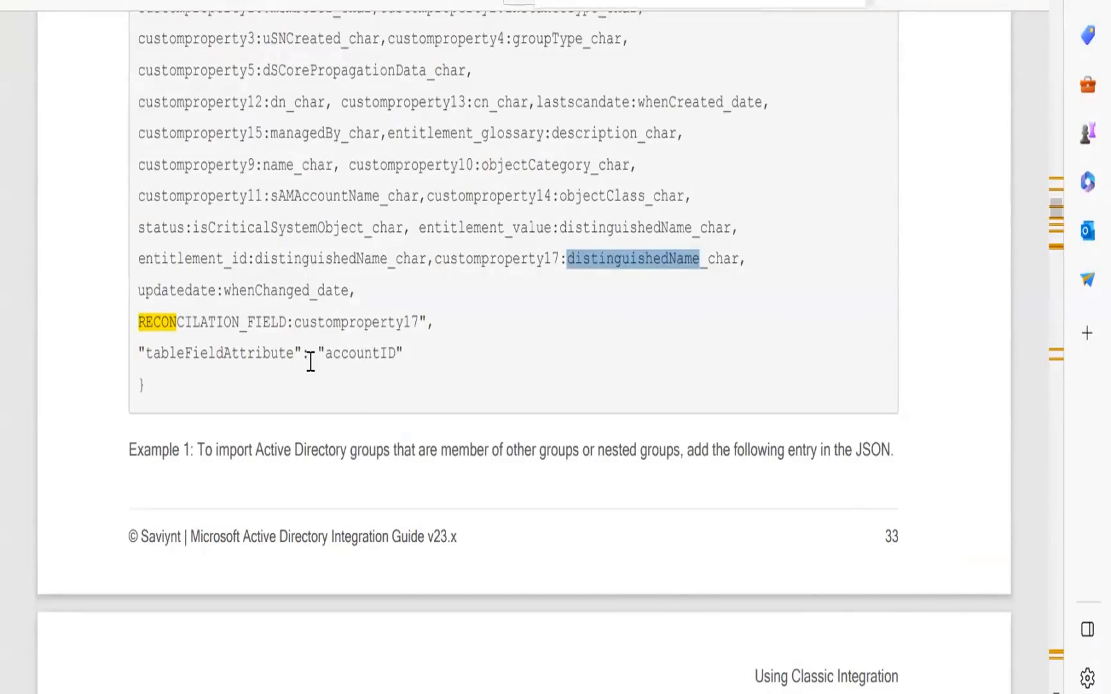
{"action": "scroll", "coordinate": [311, 362], "scroll_direction": "up", "scroll_amount": 3}
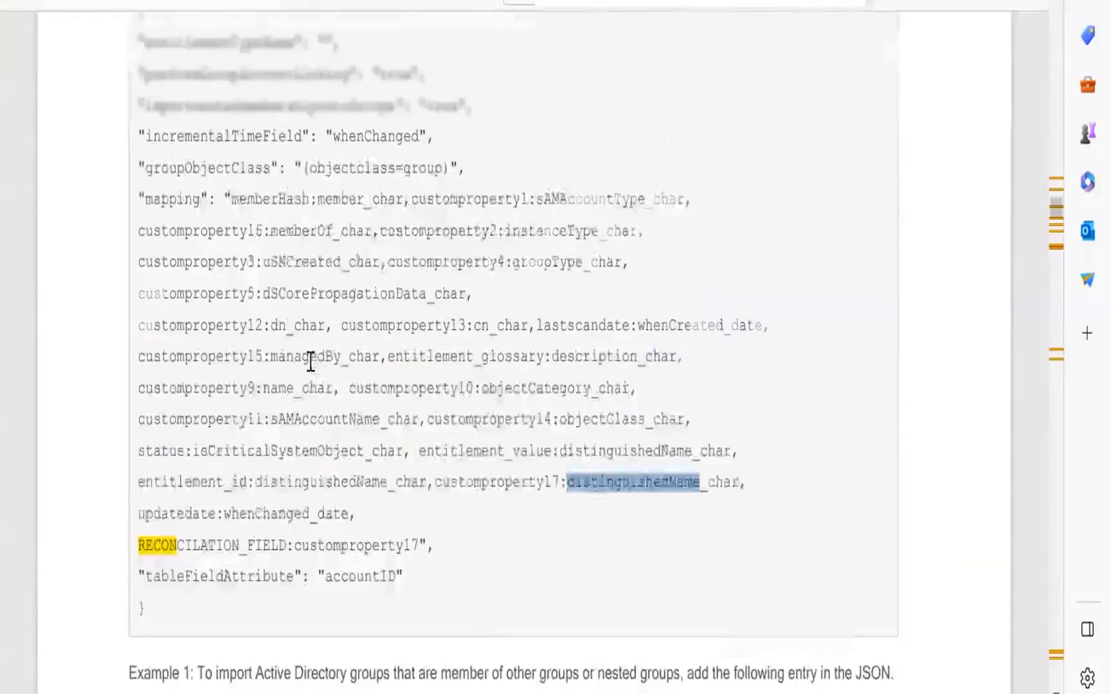
{"action": "scroll", "coordinate": [310, 362], "scroll_direction": "up", "scroll_amount": 6}
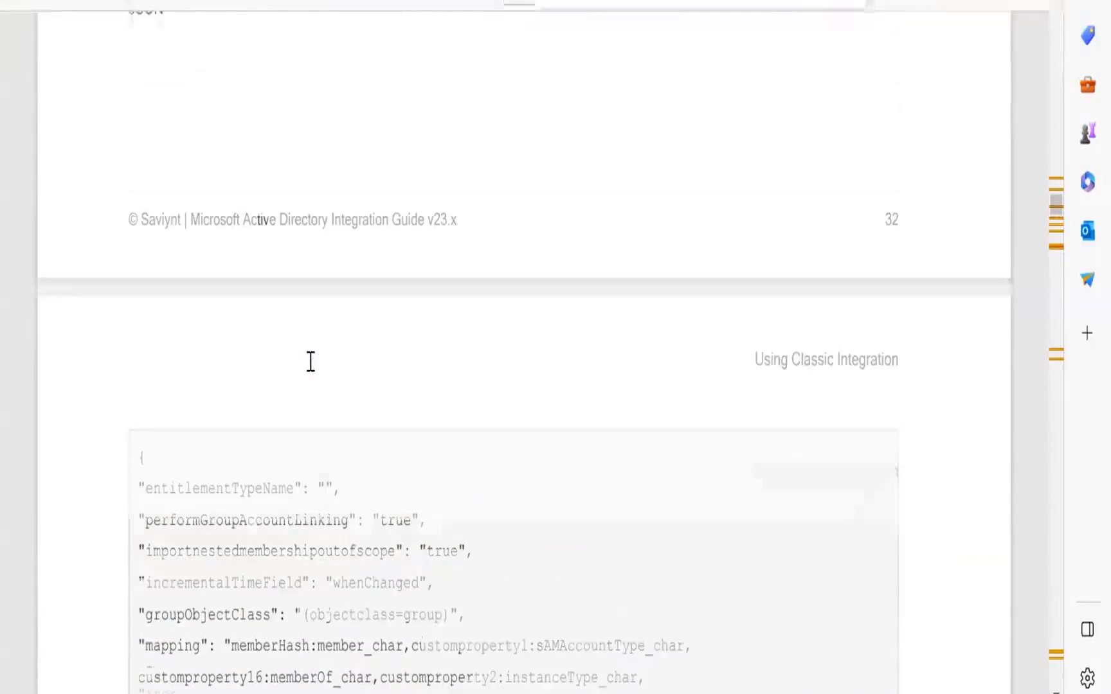
{"action": "scroll", "coordinate": [310, 362], "scroll_direction": "up", "scroll_amount": 2}
{"action": "scroll", "coordinate": [311, 362], "scroll_direction": "up", "scroll_amount": 5}
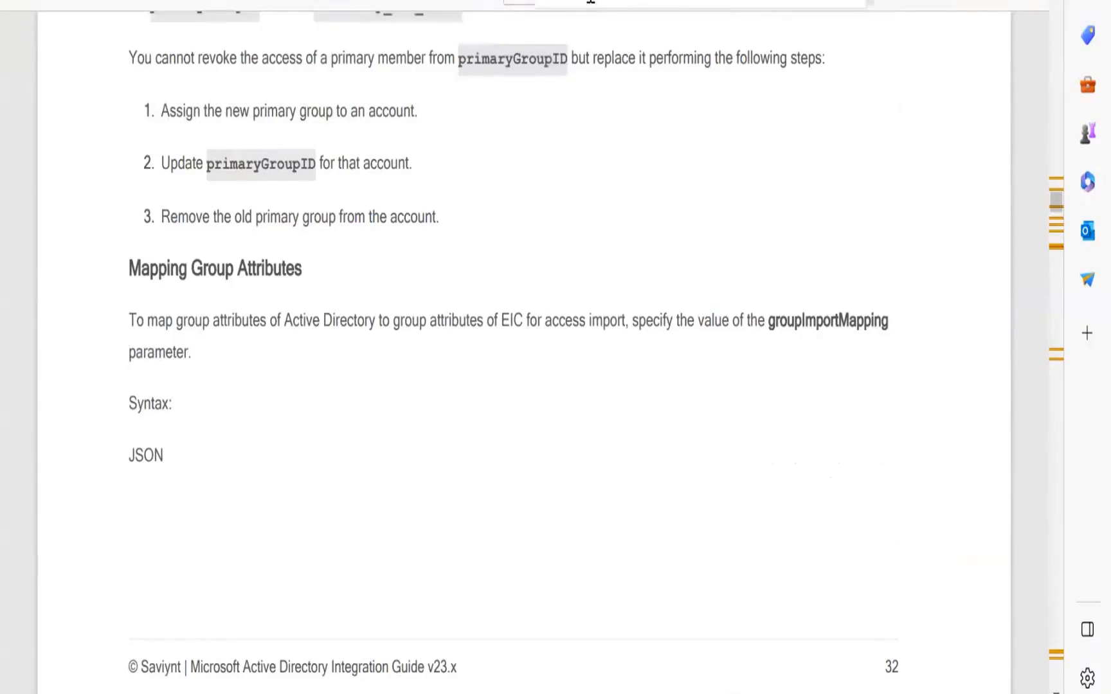
{"action": "type", "text": "n"}
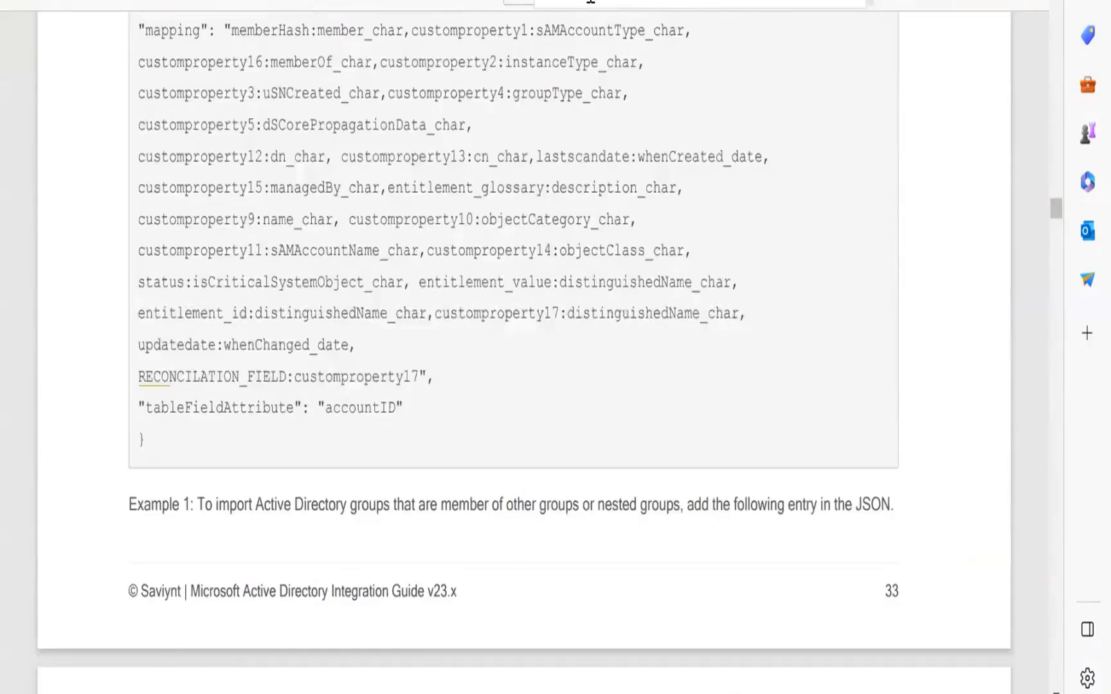
{"action": "type", "text": "account"}
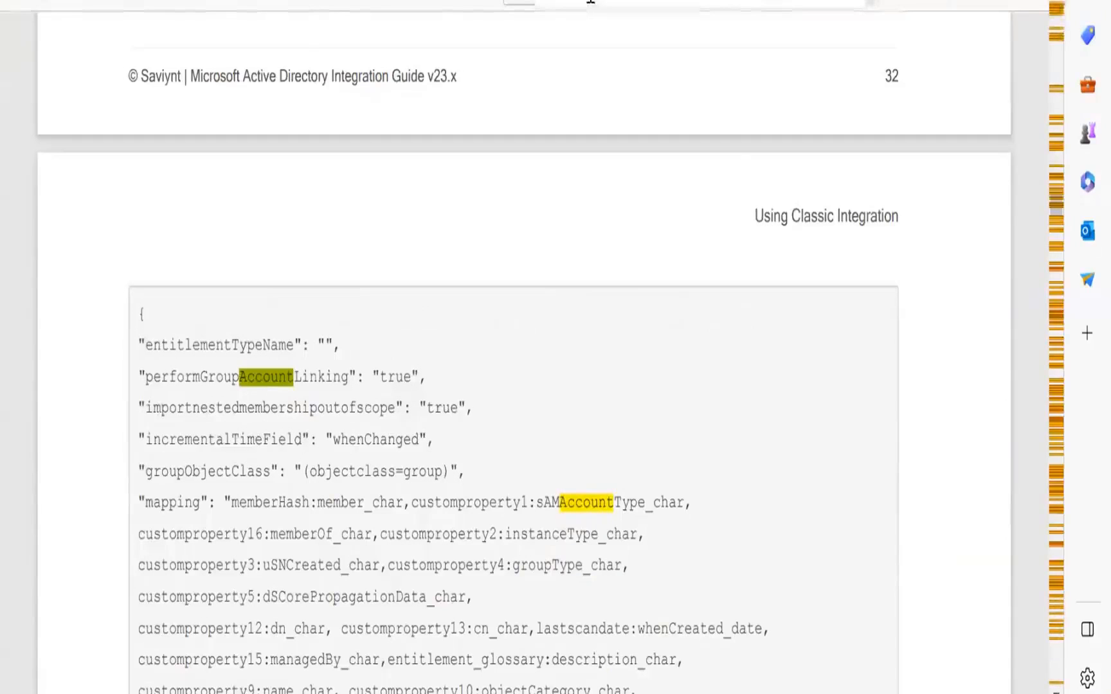
{"action": "type", "text": "_att"}
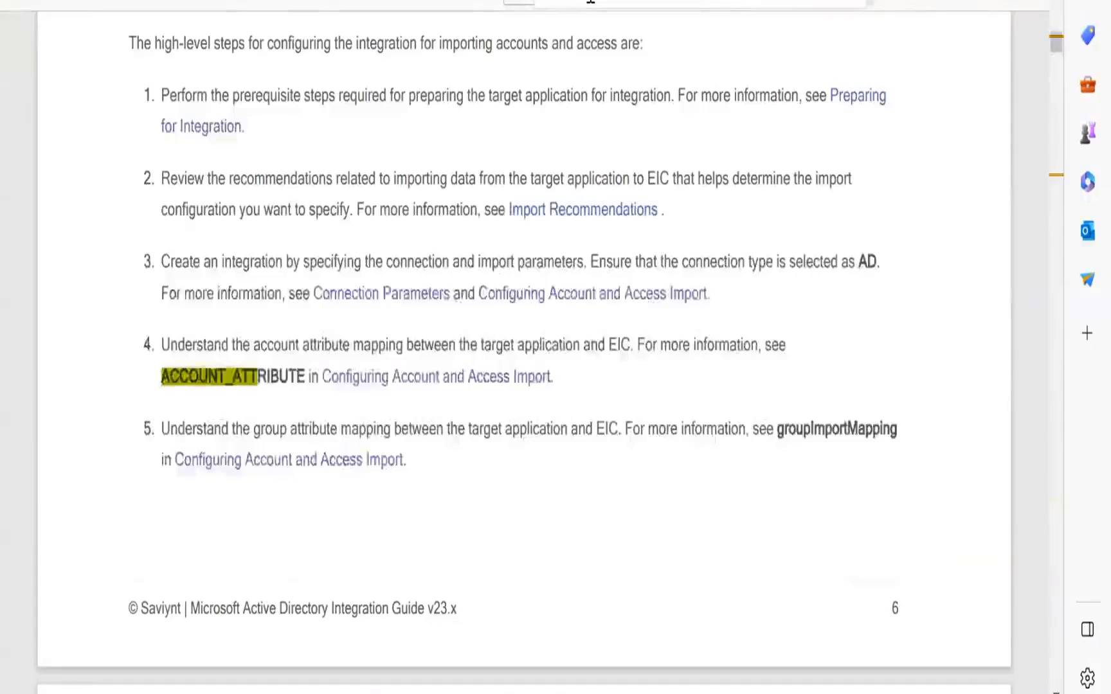
{"action": "key", "text": "Return"}
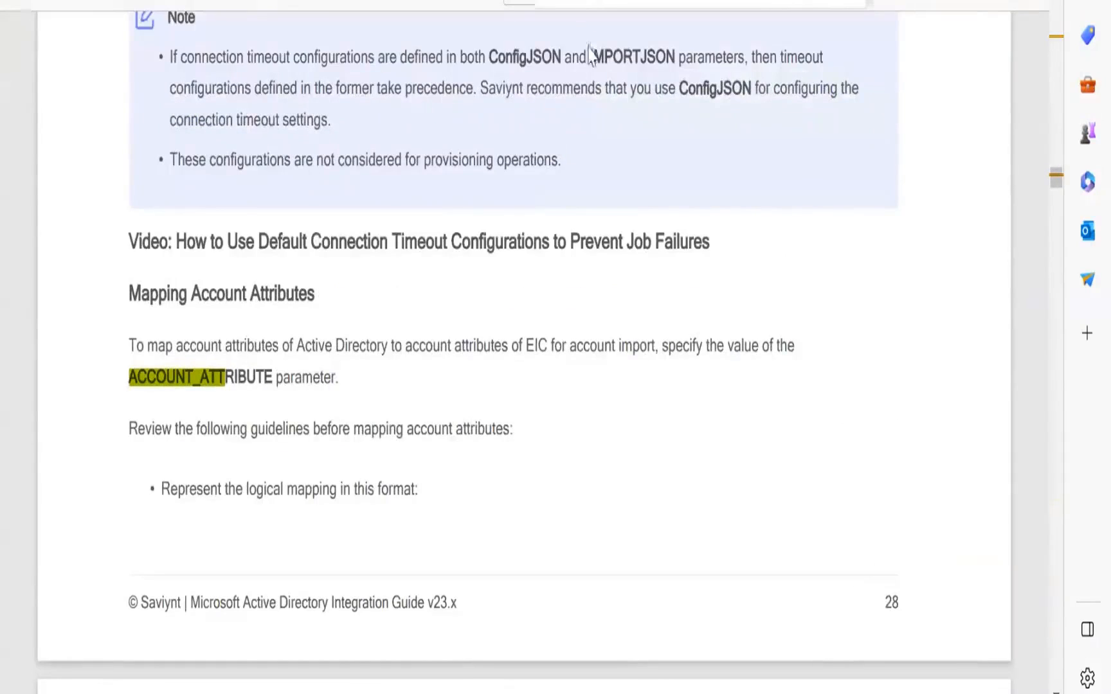
Scroll through the guide's sample ACCOUNT_ATTRIBUTE mapping syntax
{"action": "scroll", "coordinate": [545, 188], "scroll_direction": "down", "scroll_amount": 20}
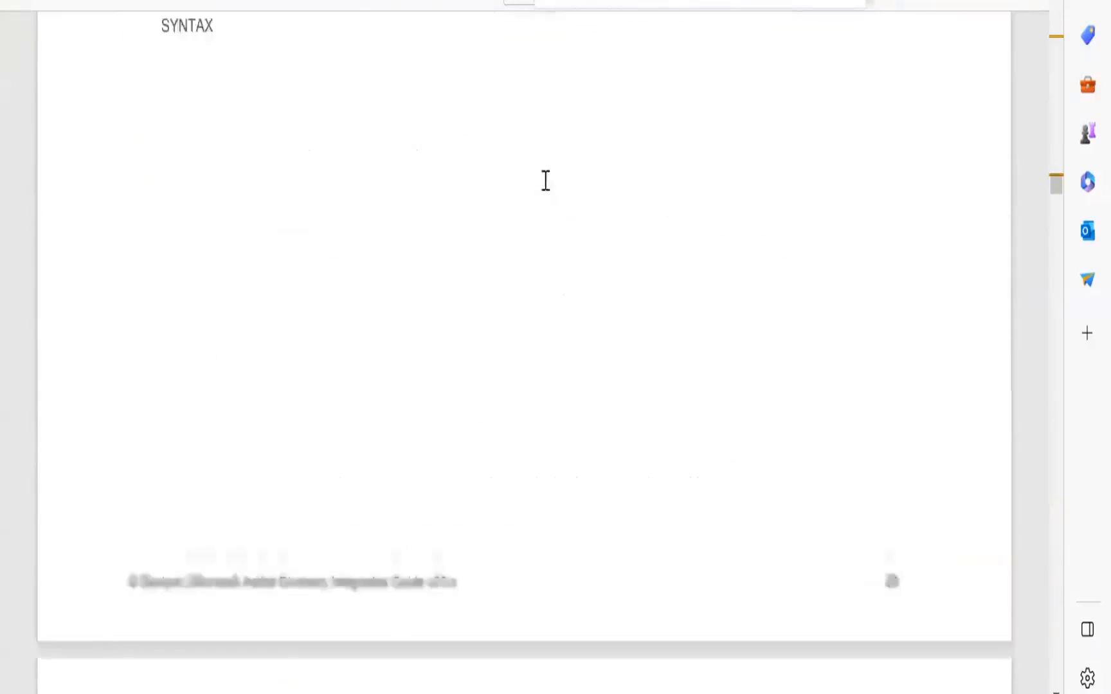
{"action": "scroll", "coordinate": [545, 193], "scroll_direction": "down", "scroll_amount": 4}
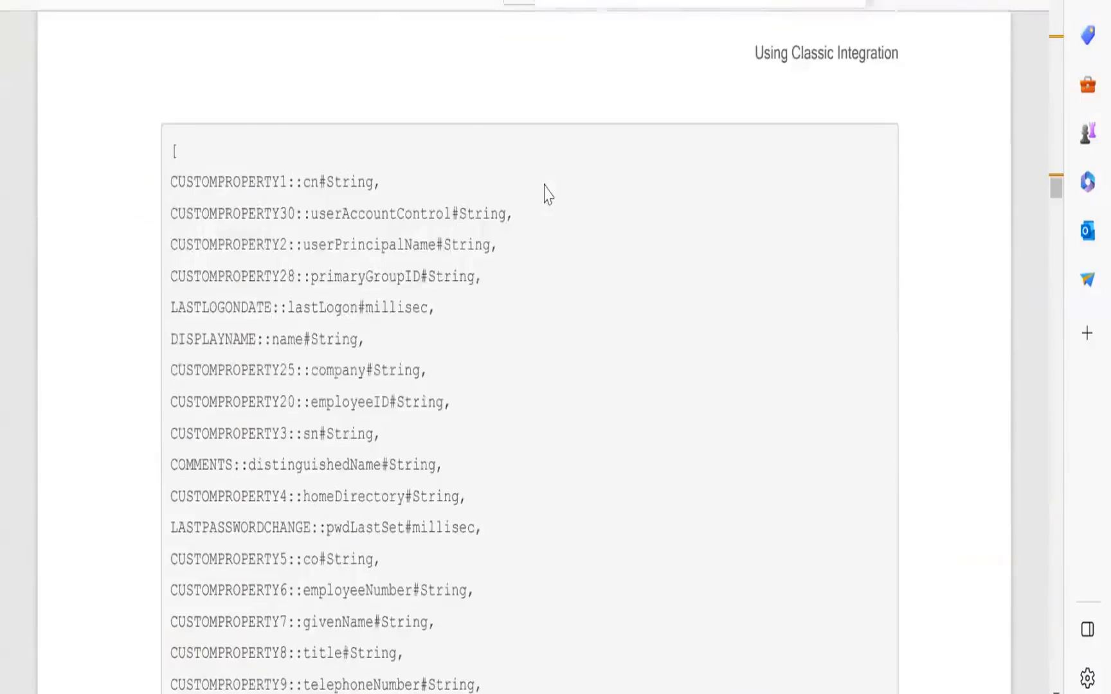
{"action": "scroll", "coordinate": [547, 194], "scroll_direction": "down", "scroll_amount": 2}
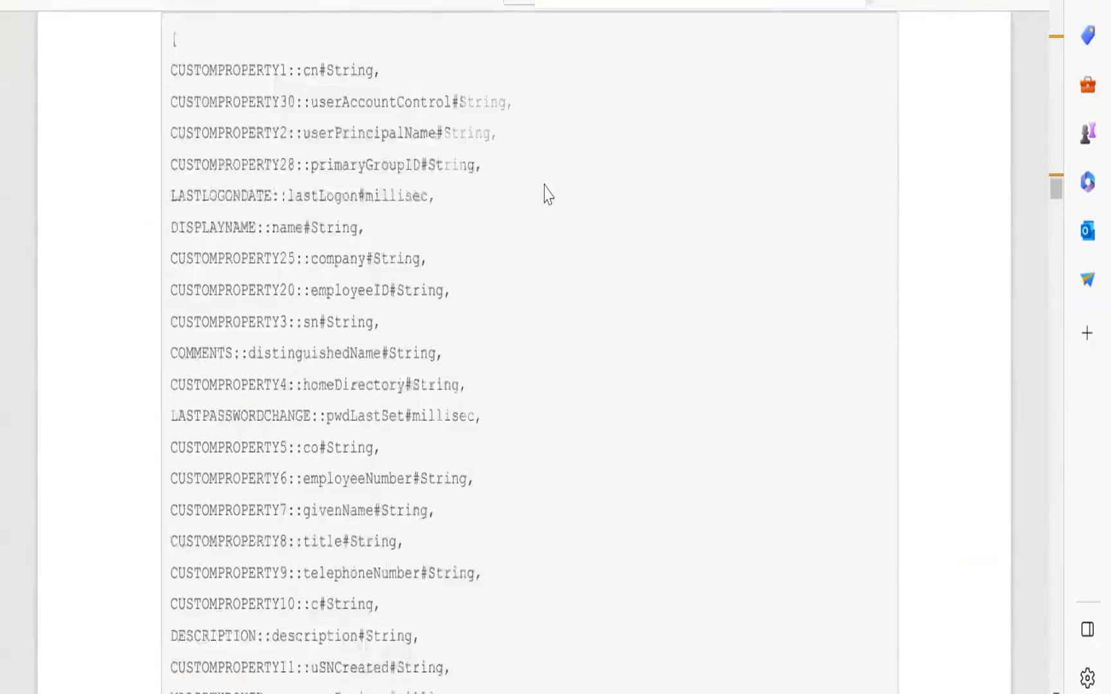
{"action": "scroll", "coordinate": [547, 194], "scroll_direction": "down", "scroll_amount": 4}
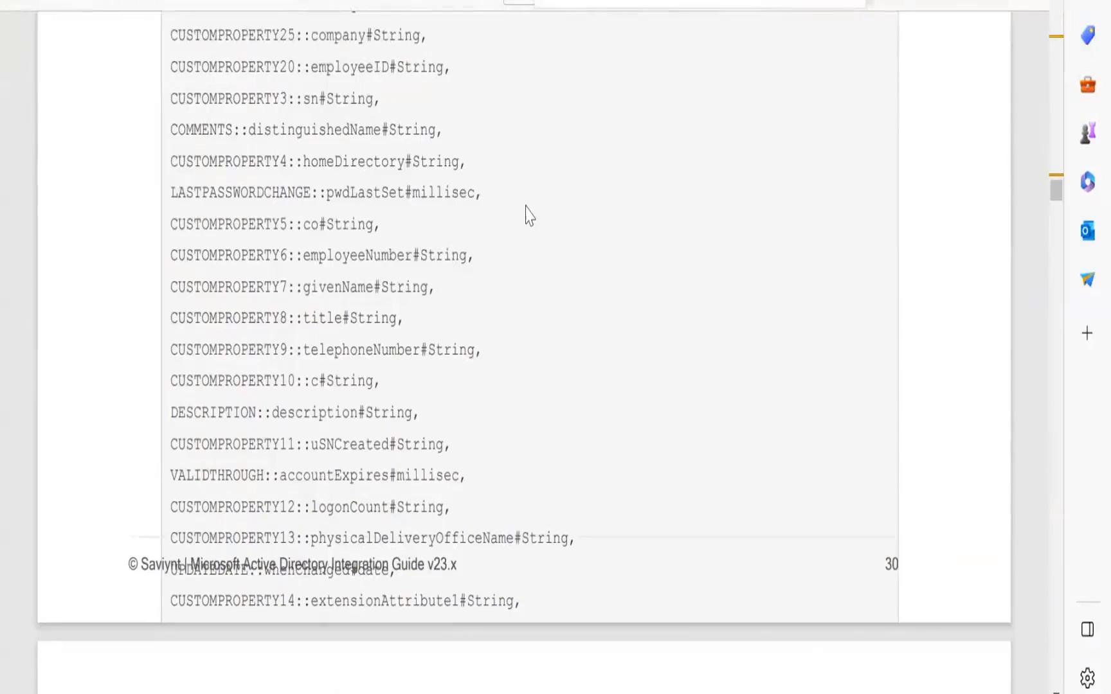
{"action": "scroll", "coordinate": [526, 216], "scroll_direction": "down", "scroll_amount": 6}
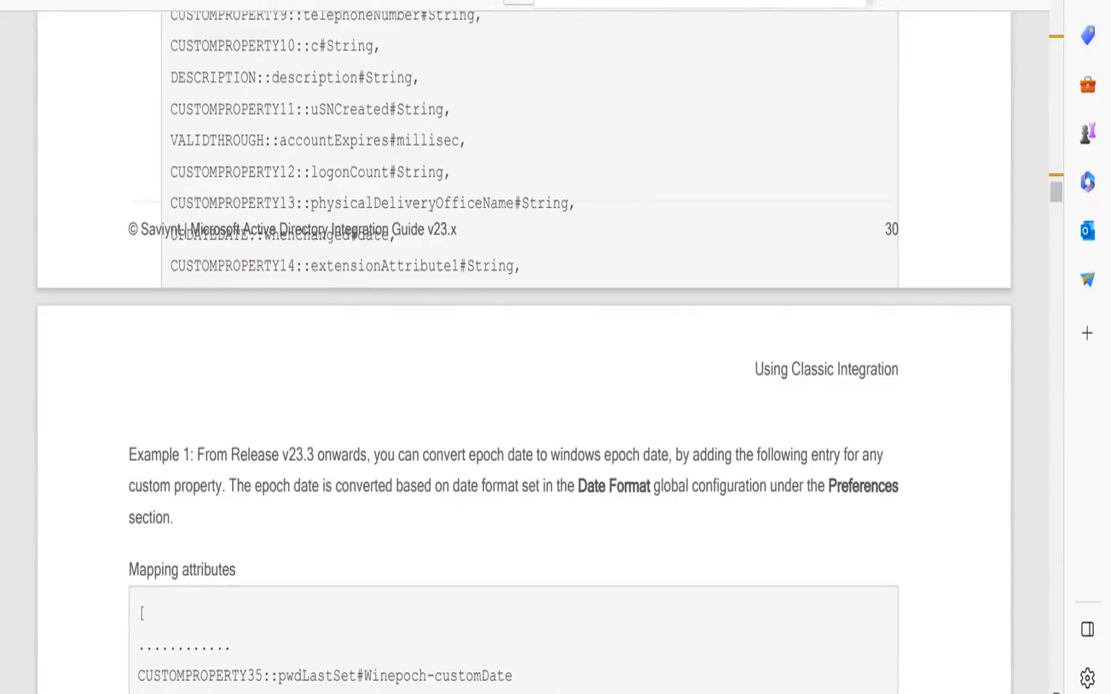
Open the Saviynt Documentation Portal from the support portal and search it for saviynt certified connector
{"action": "key", "text": "alt+Tab"}
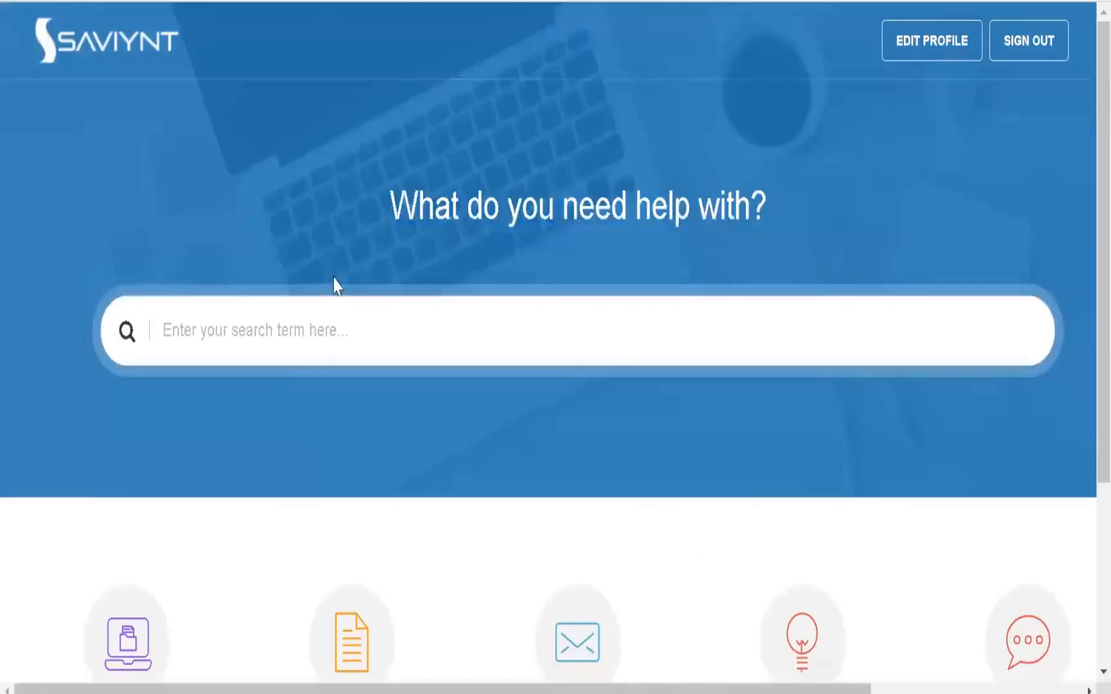
{"action": "scroll", "coordinate": [336, 286], "scroll_direction": "down", "scroll_amount": 4}
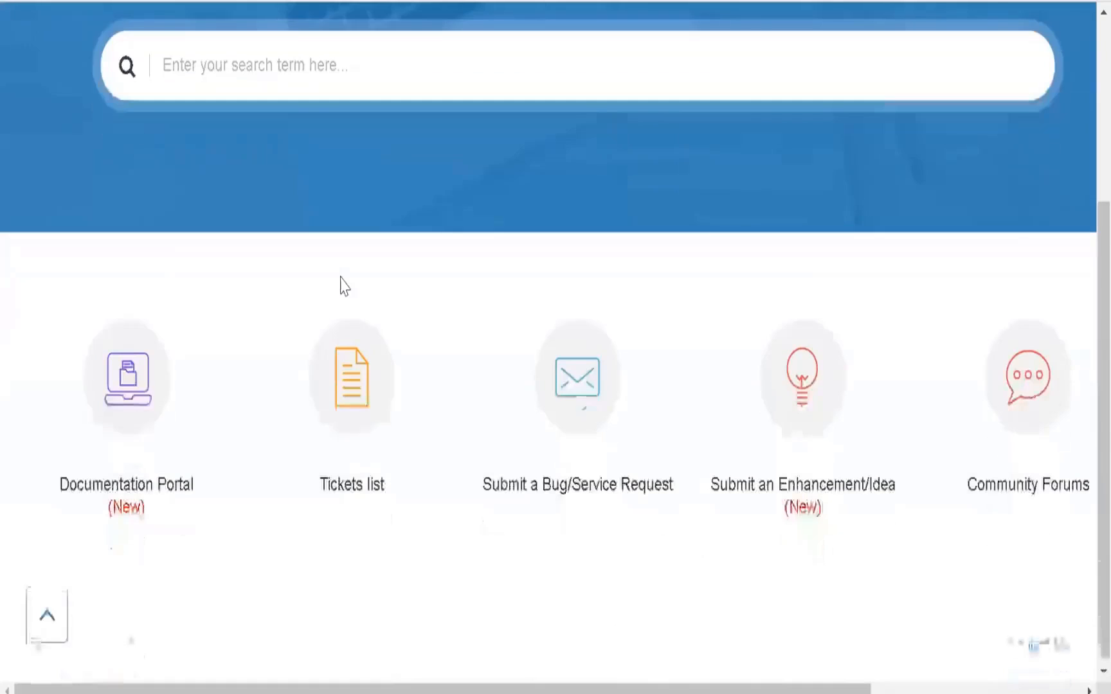
{"action": "left_click", "coordinate": [143, 400]}
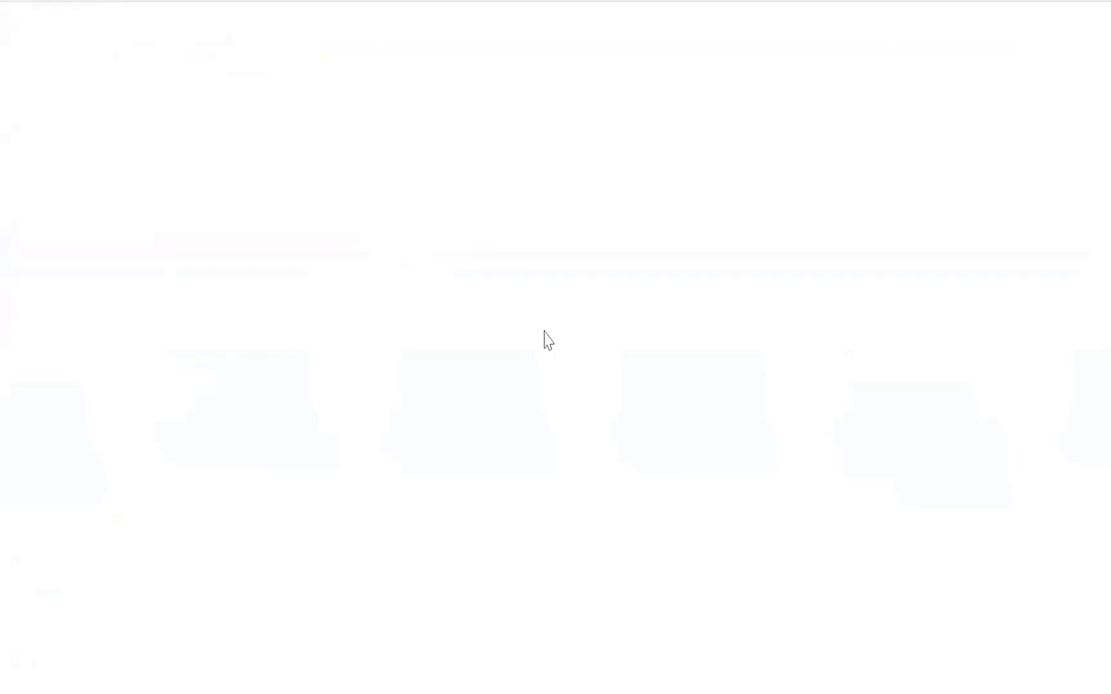
{"action": "scroll", "coordinate": [534, 313], "scroll_direction": "down", "scroll_amount": 2}
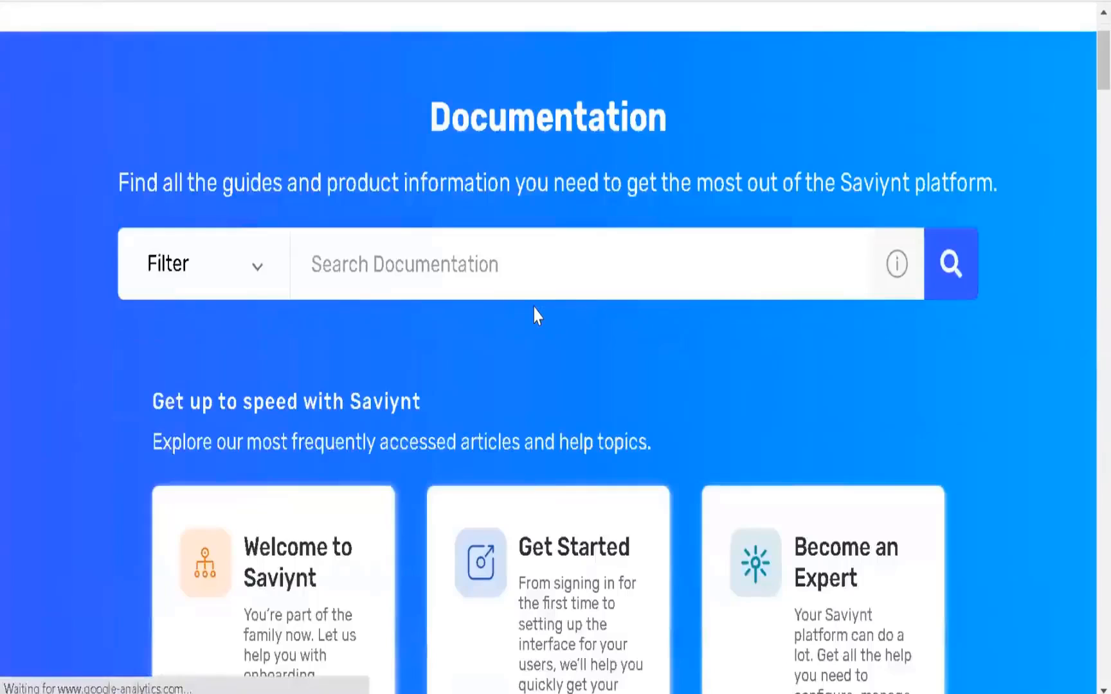
{"action": "left_click", "coordinate": [507, 265]}
{"action": "type", "text": "sa"}
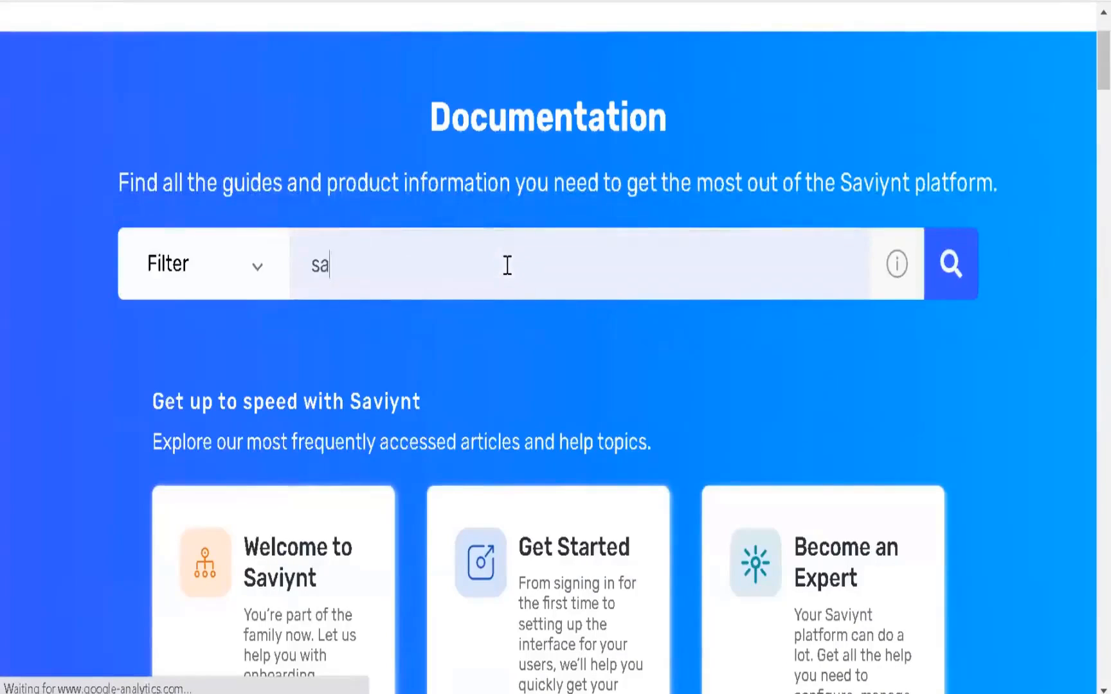
{"action": "type", "text": "viynt cert"}
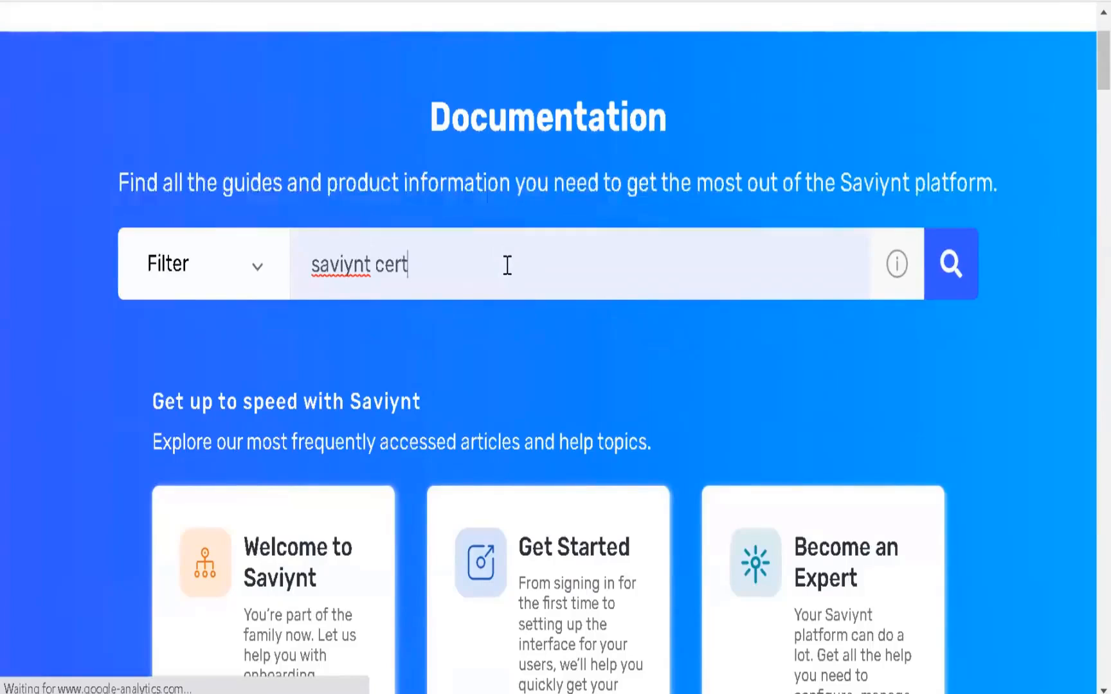
{"action": "type", "text": "ified connector"}
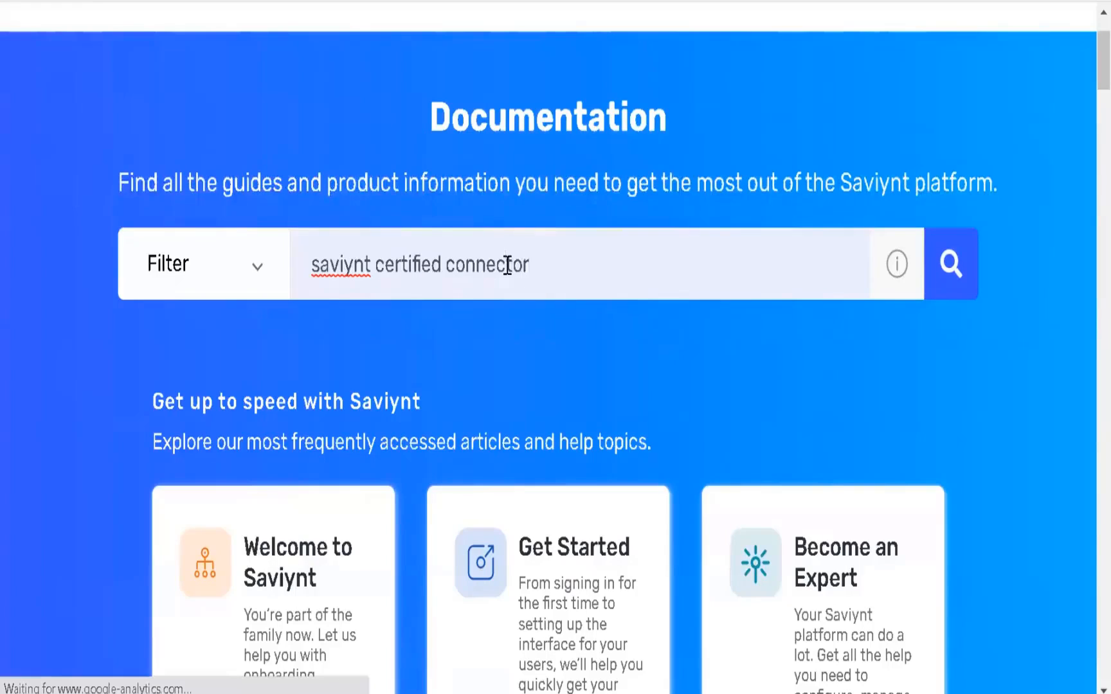
Scroll through the search results and open the Saviynt Certified Connectors article
{"action": "scroll", "coordinate": [511, 277], "scroll_direction": "down", "scroll_amount": 6}
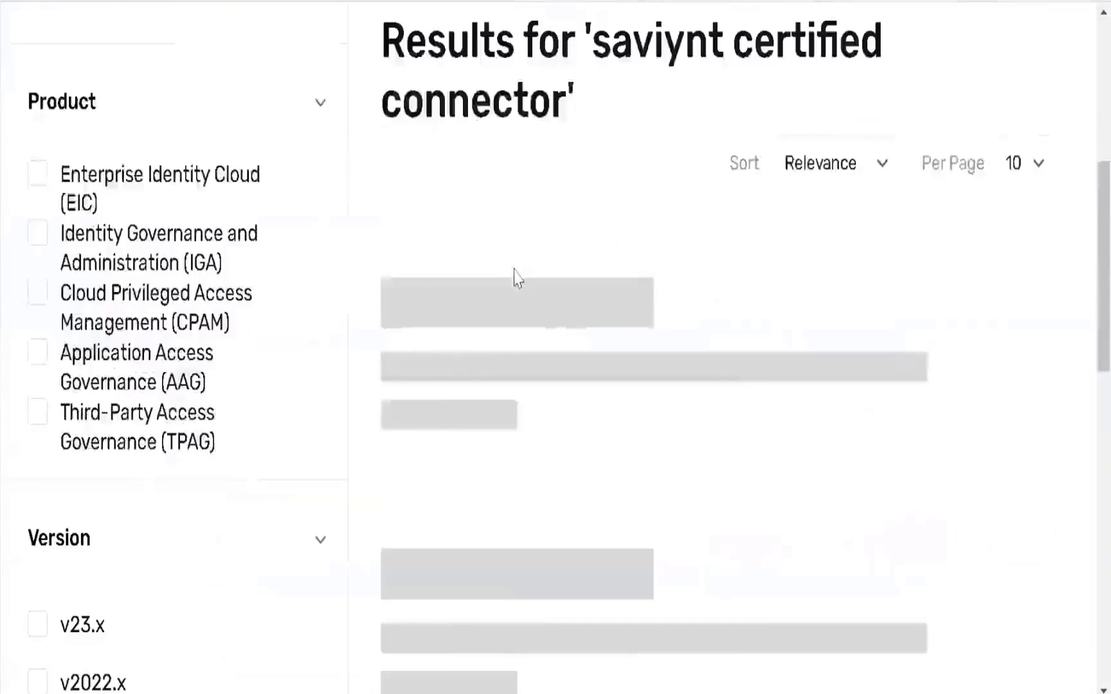
{"action": "scroll", "coordinate": [542, 278], "scroll_direction": "down", "scroll_amount": 6}
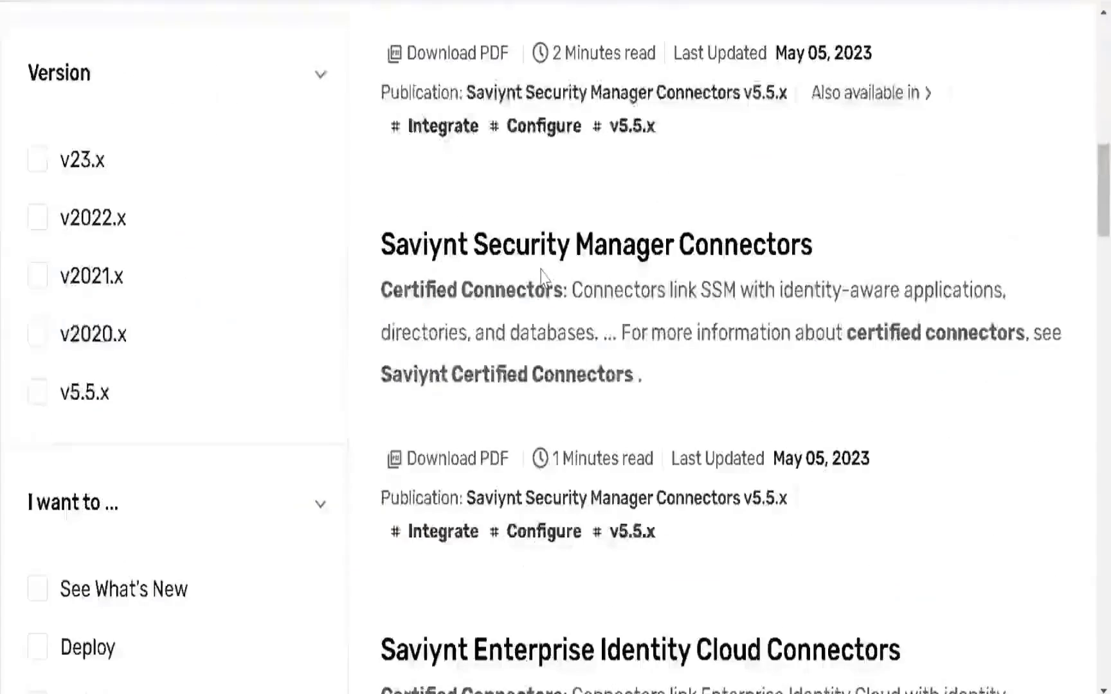
{"action": "scroll", "coordinate": [541, 277], "scroll_direction": "down", "scroll_amount": 10}
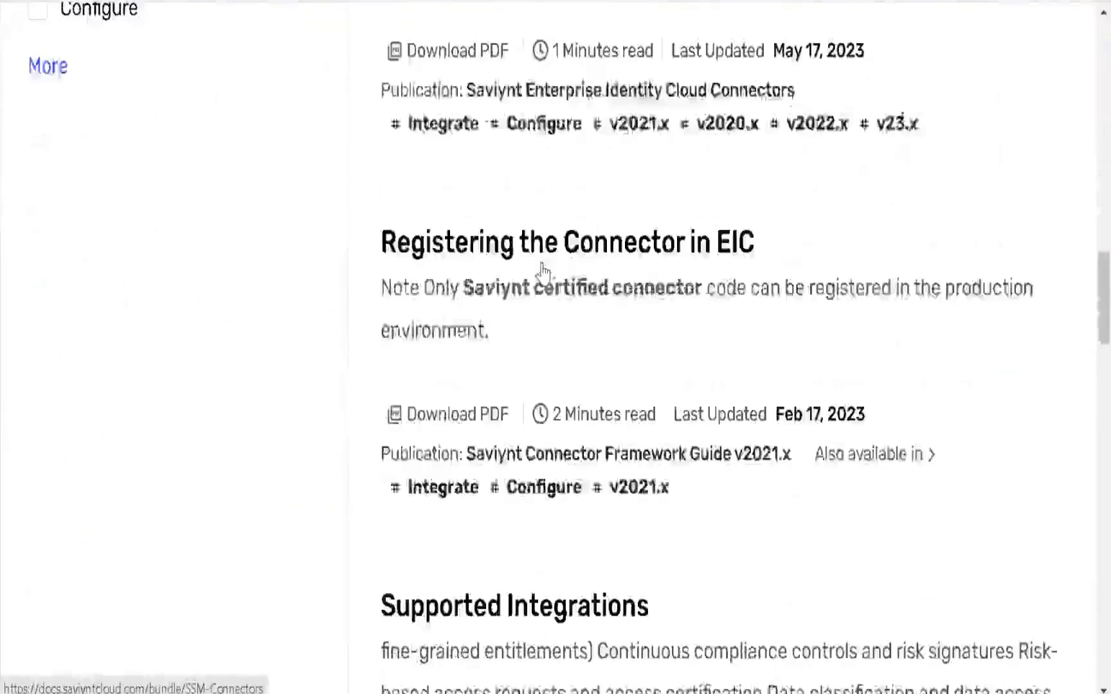
{"action": "scroll", "coordinate": [542, 272], "scroll_direction": "down", "scroll_amount": 6}
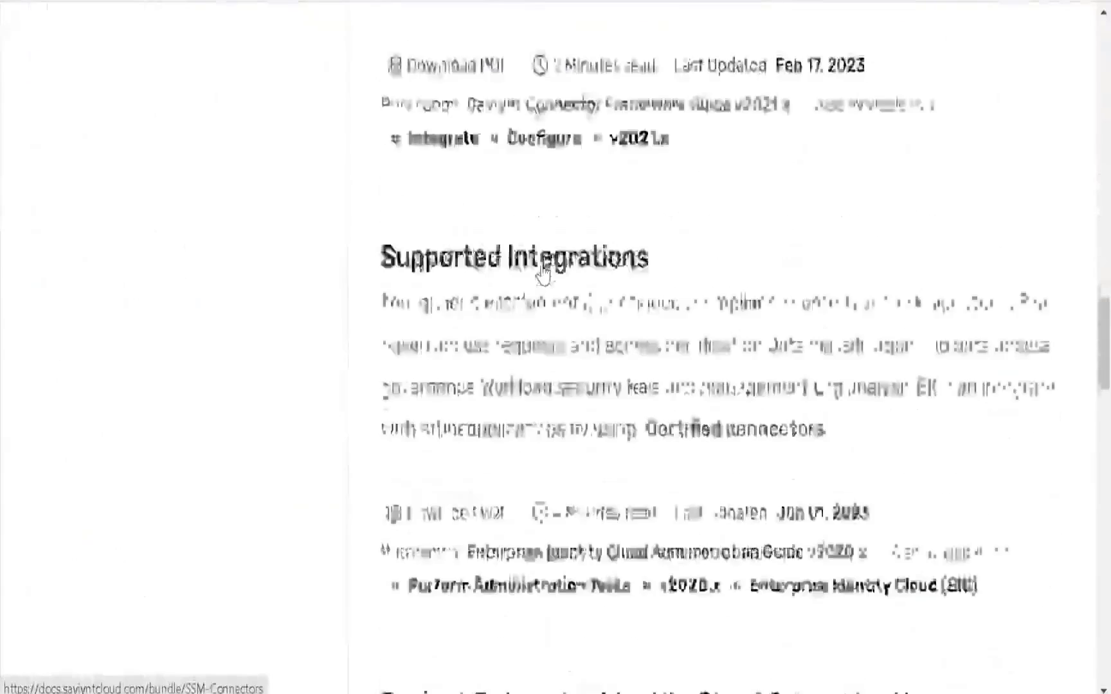
{"action": "scroll", "coordinate": [541, 264], "scroll_direction": "up", "scroll_amount": 9}
{"action": "scroll", "coordinate": [538, 261], "scroll_direction": "up", "scroll_amount": 15}
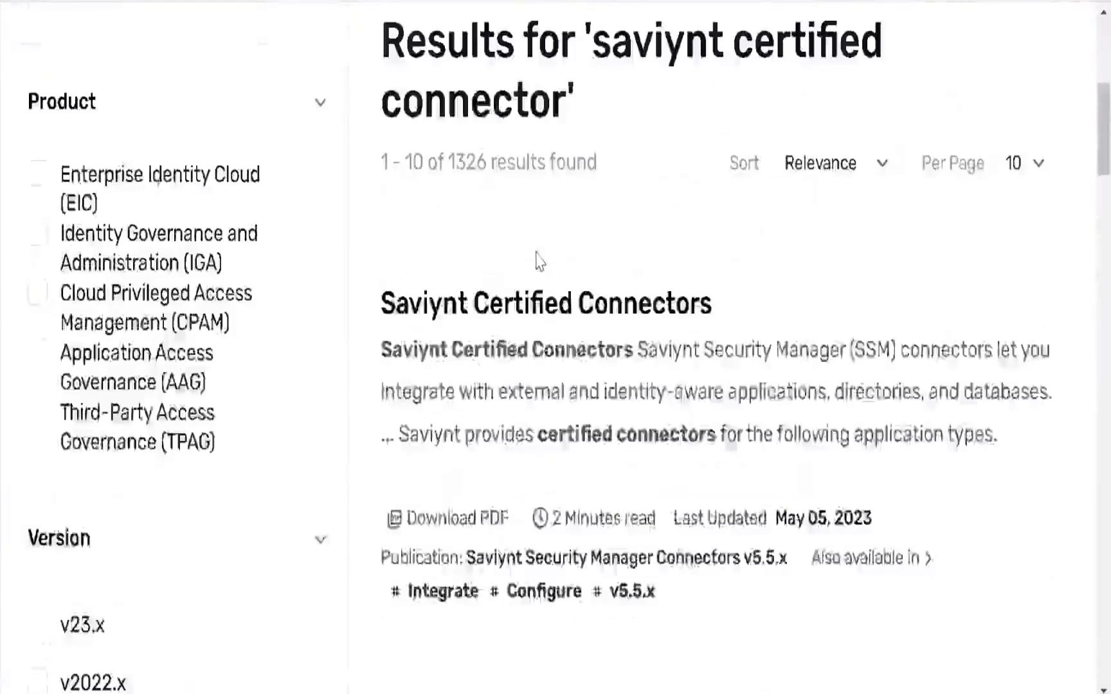
{"action": "scroll", "coordinate": [538, 261], "scroll_direction": "up", "scroll_amount": 2}
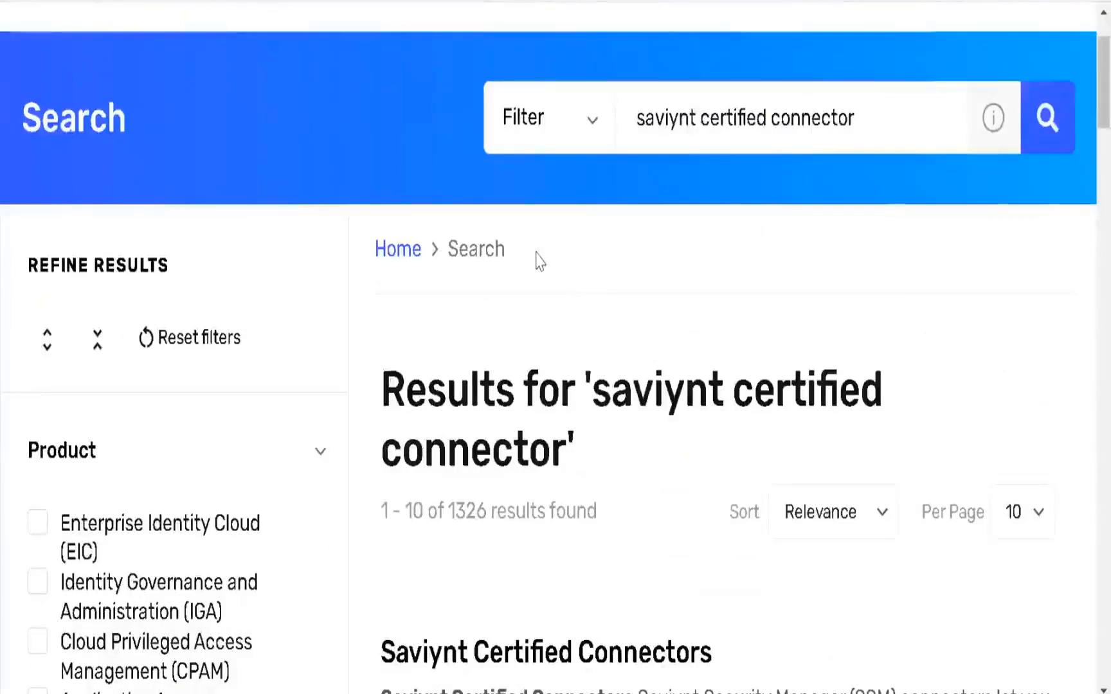
{"action": "scroll", "coordinate": [538, 260], "scroll_direction": "down", "scroll_amount": 2}
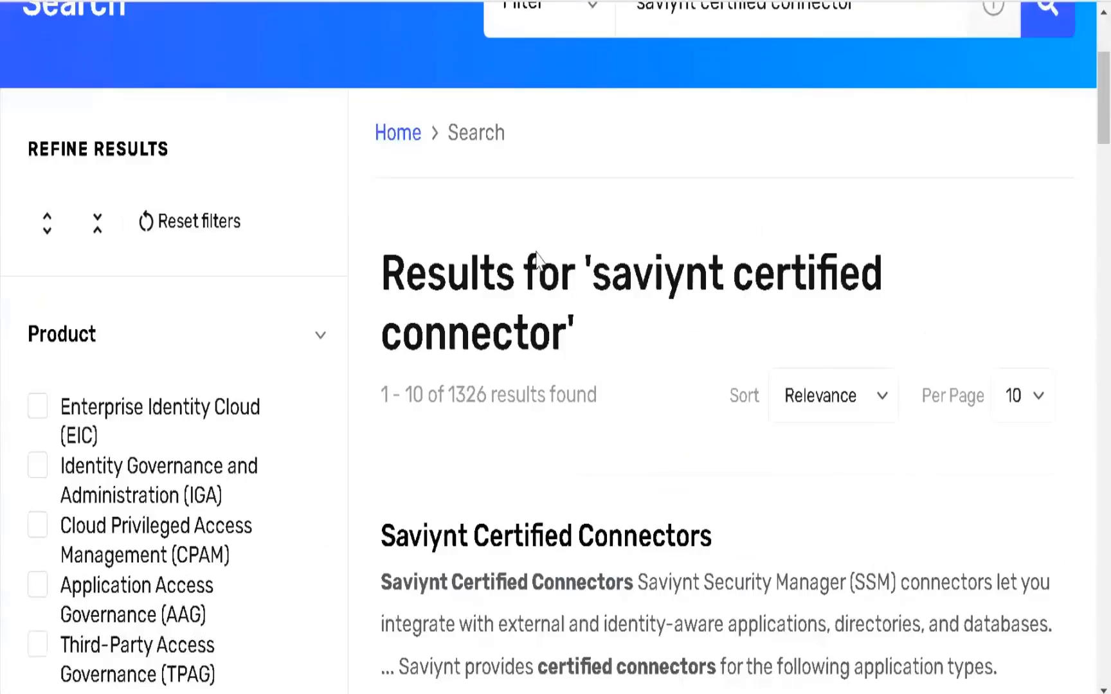
{"action": "left_click", "coordinate": [512, 536]}
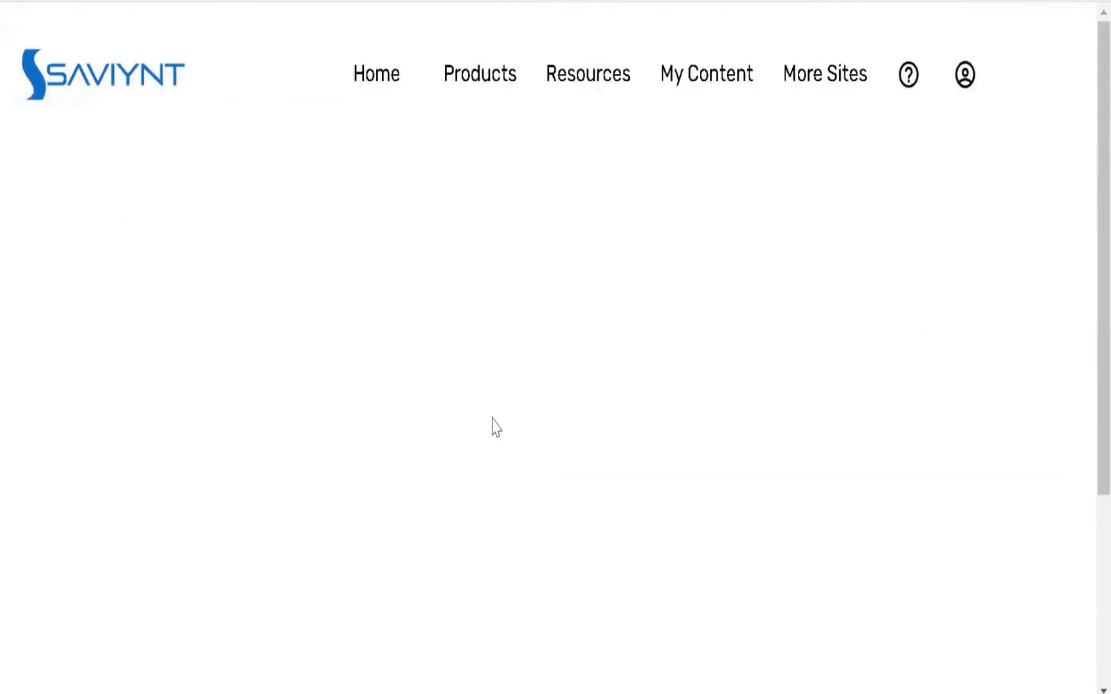
Open the Active Directory connector guide from the Databases and Directories list
{"action": "scroll", "coordinate": [493, 421], "scroll_direction": "down", "scroll_amount": 10}
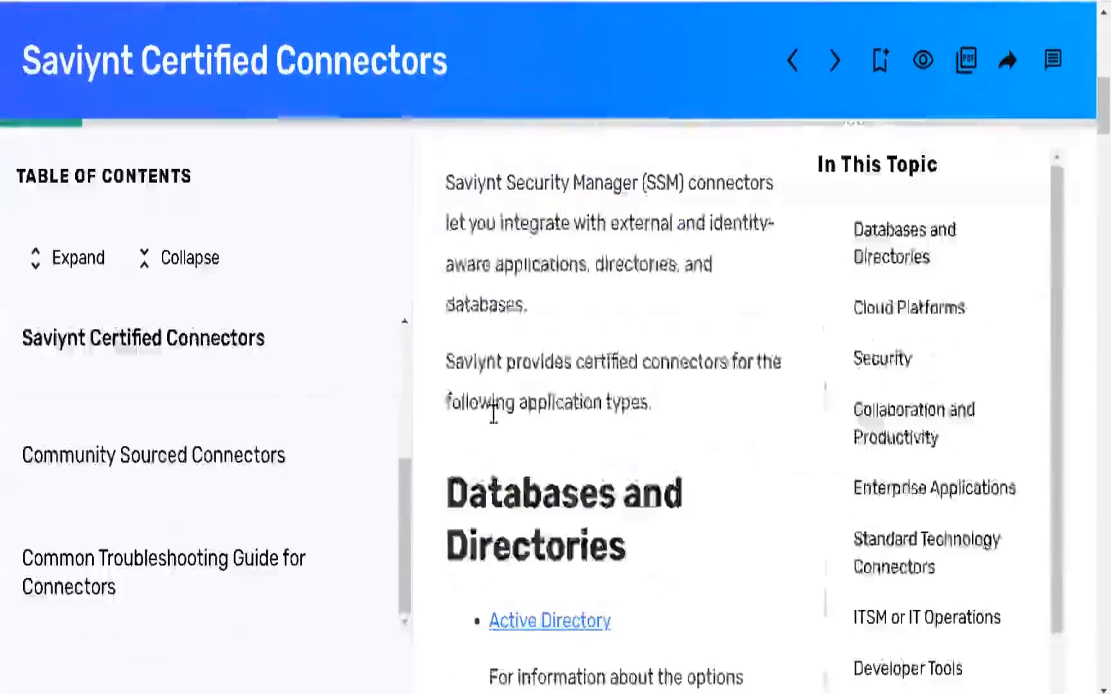
{"action": "scroll", "coordinate": [508, 412], "scroll_direction": "down", "scroll_amount": 2}
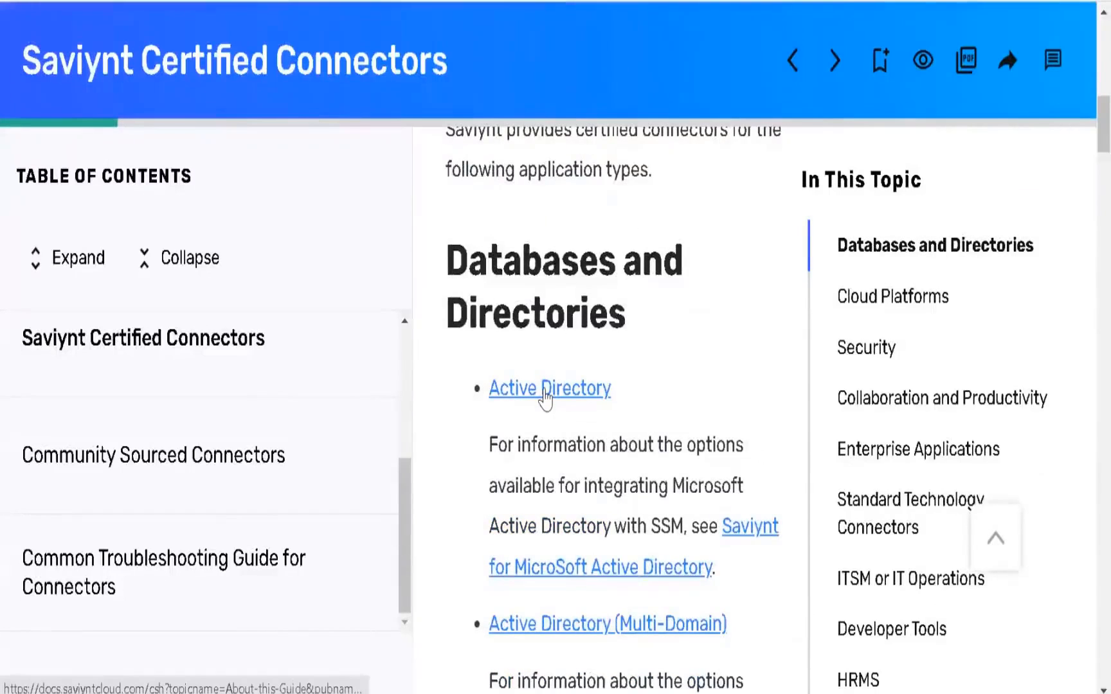
{"action": "left_click", "coordinate": [546, 396]}
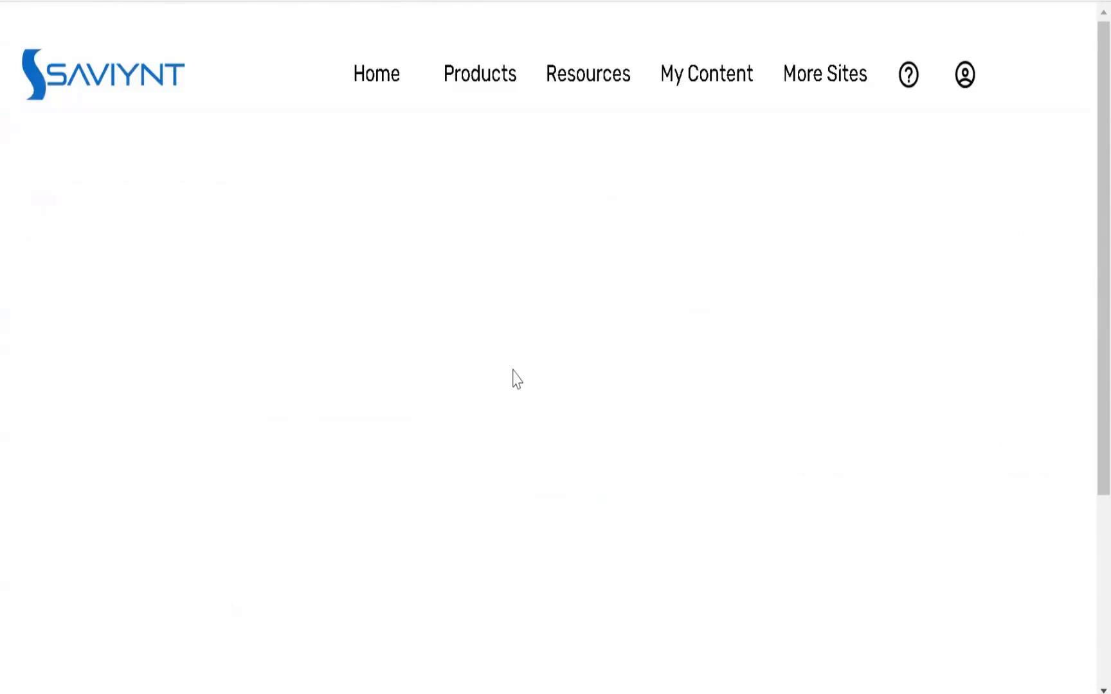
Scroll through the Microsoft Active Directory Connector Guide v5.5.x table of contents
{"action": "scroll", "coordinate": [441, 369], "scroll_direction": "down", "scroll_amount": 5}
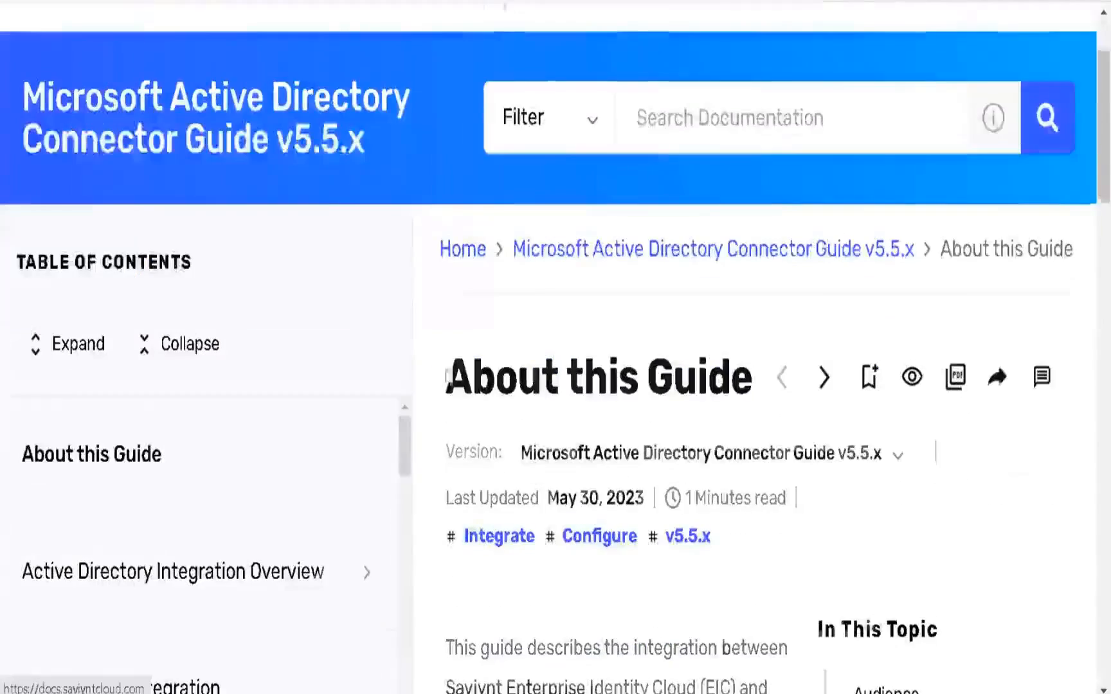
{"action": "scroll", "coordinate": [335, 275], "scroll_direction": "down", "scroll_amount": 3}
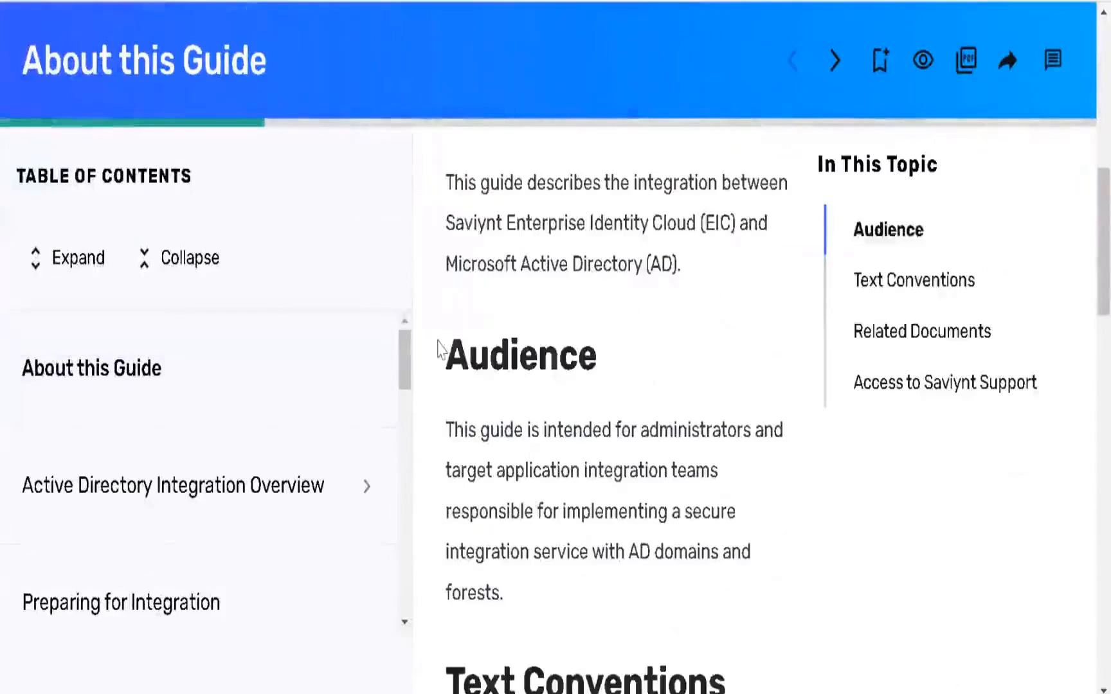
{"action": "scroll", "coordinate": [439, 349], "scroll_direction": "down", "scroll_amount": 5}
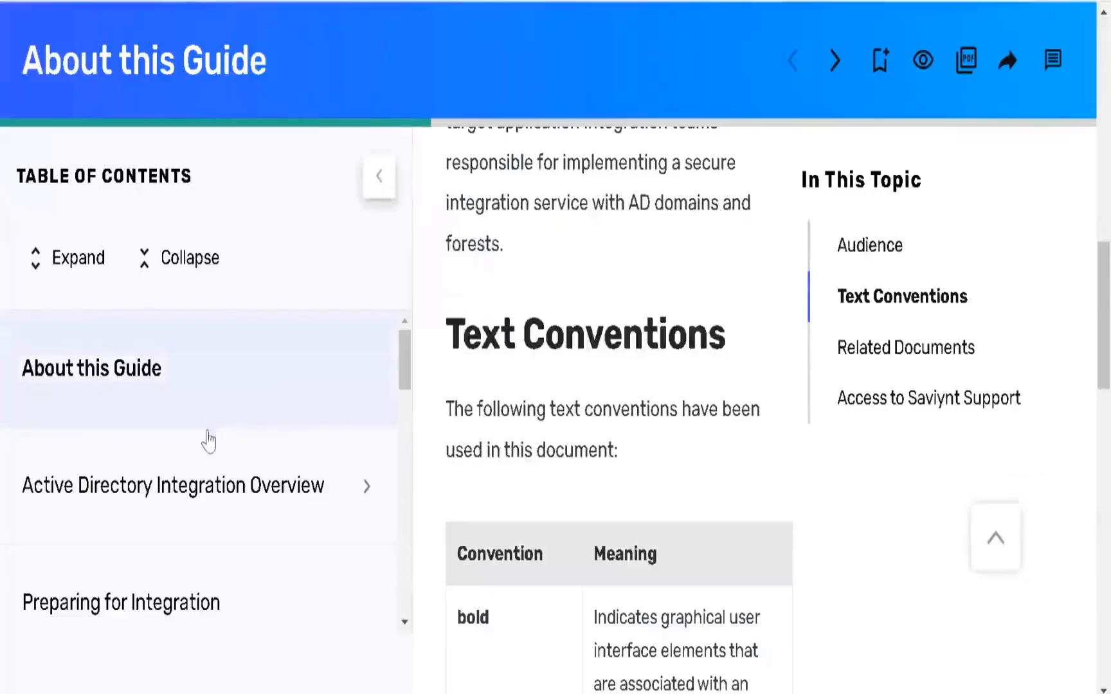
{"action": "scroll", "coordinate": [218, 443], "scroll_direction": "down", "scroll_amount": 2}
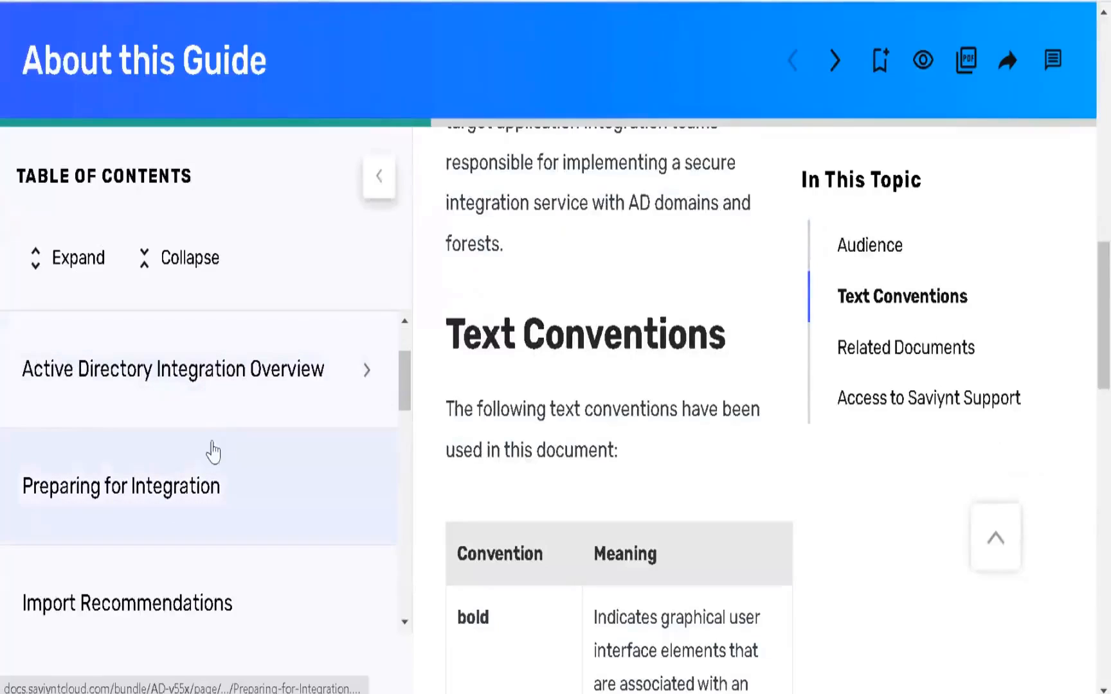
{"action": "scroll", "coordinate": [187, 453], "scroll_direction": "down", "scroll_amount": 2}
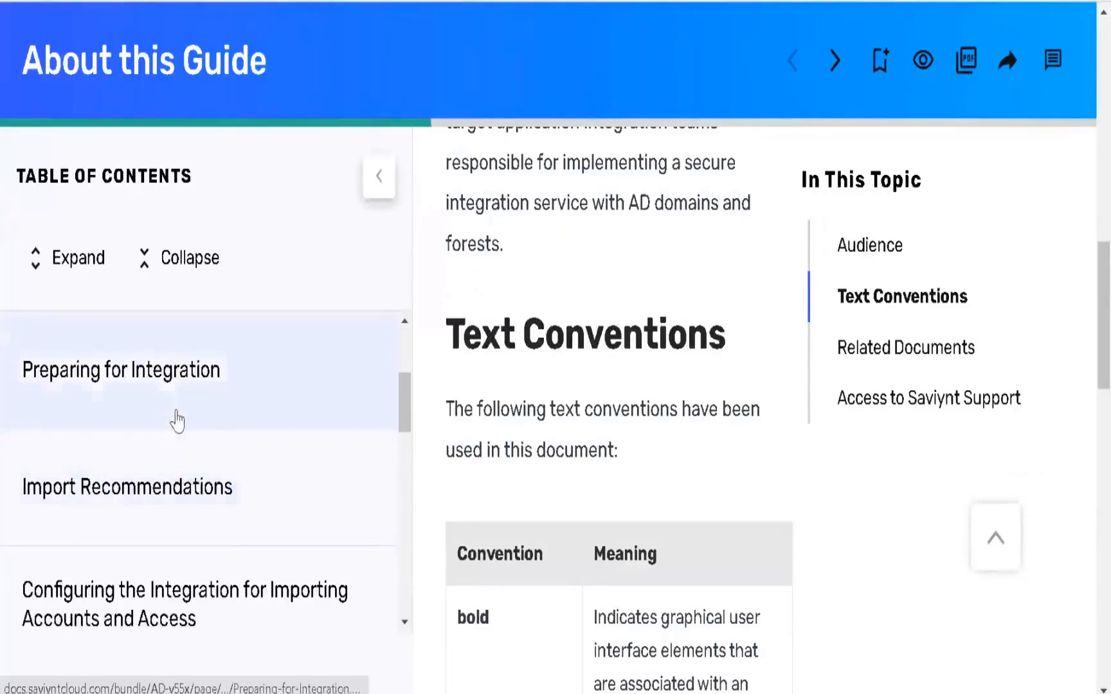
{"action": "scroll", "coordinate": [179, 416], "scroll_direction": "down", "scroll_amount": 2}
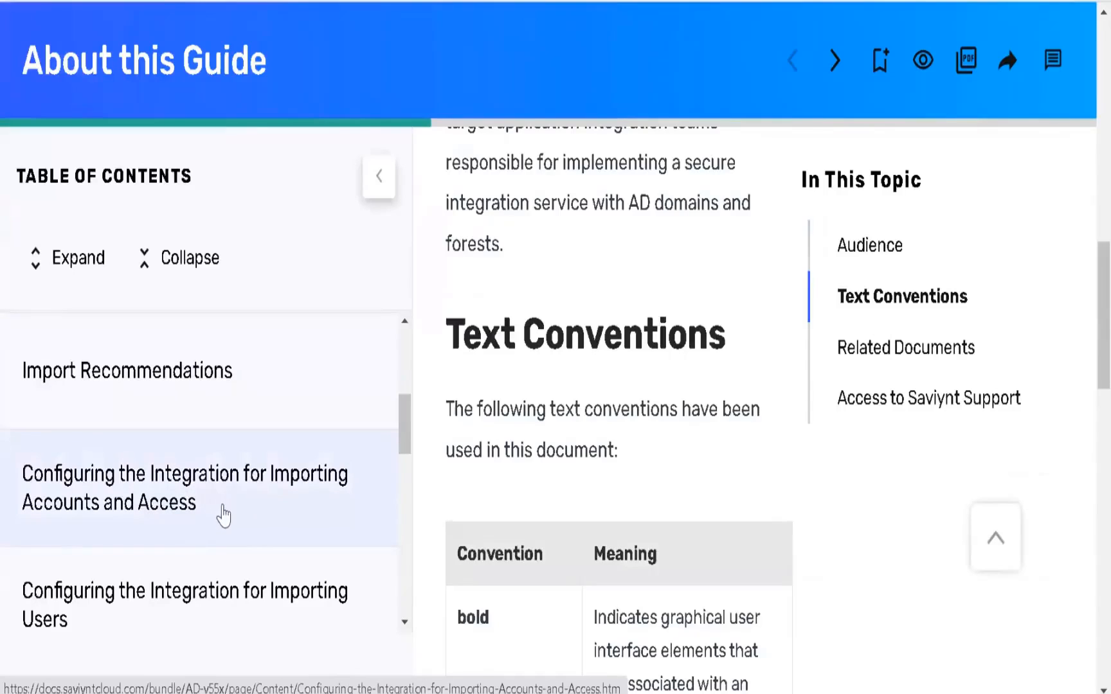
{"action": "scroll", "coordinate": [222, 513], "scroll_direction": "down", "scroll_amount": 2}
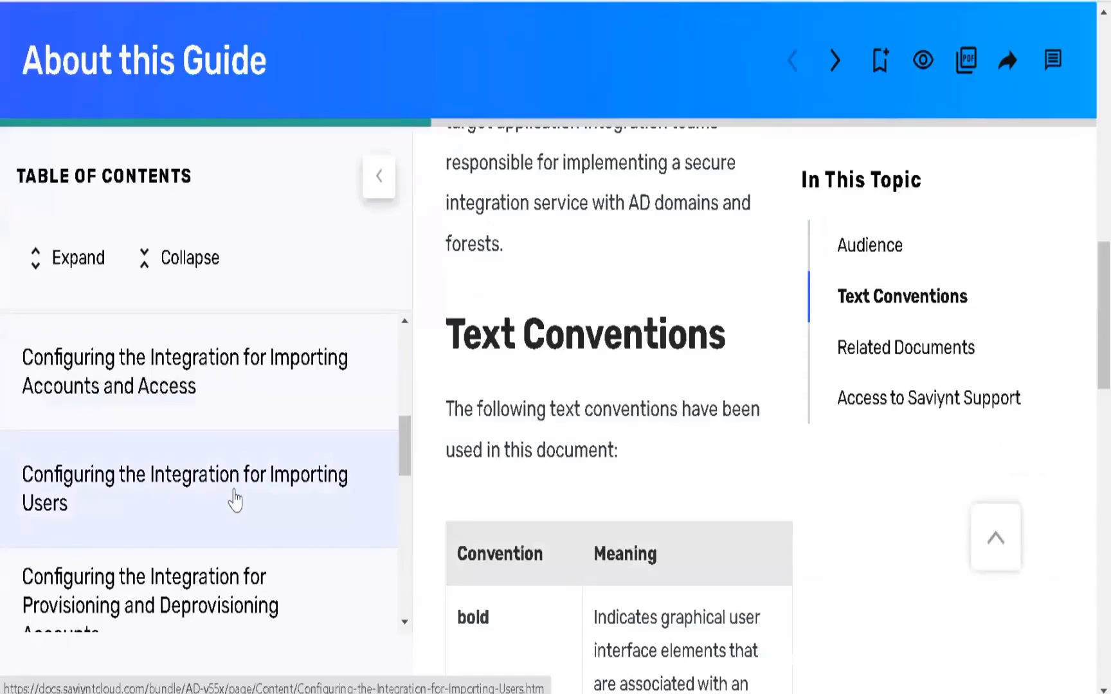
{"action": "scroll", "coordinate": [238, 500], "scroll_direction": "down", "scroll_amount": 2}
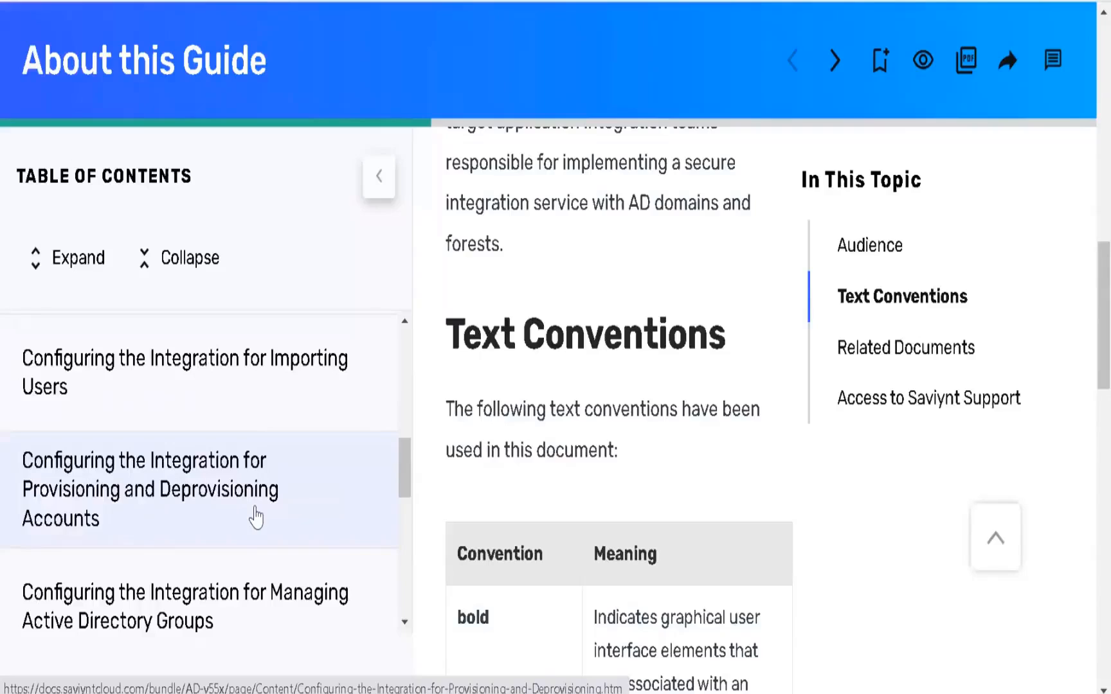
{"action": "scroll", "coordinate": [218, 509], "scroll_direction": "down", "scroll_amount": 4}
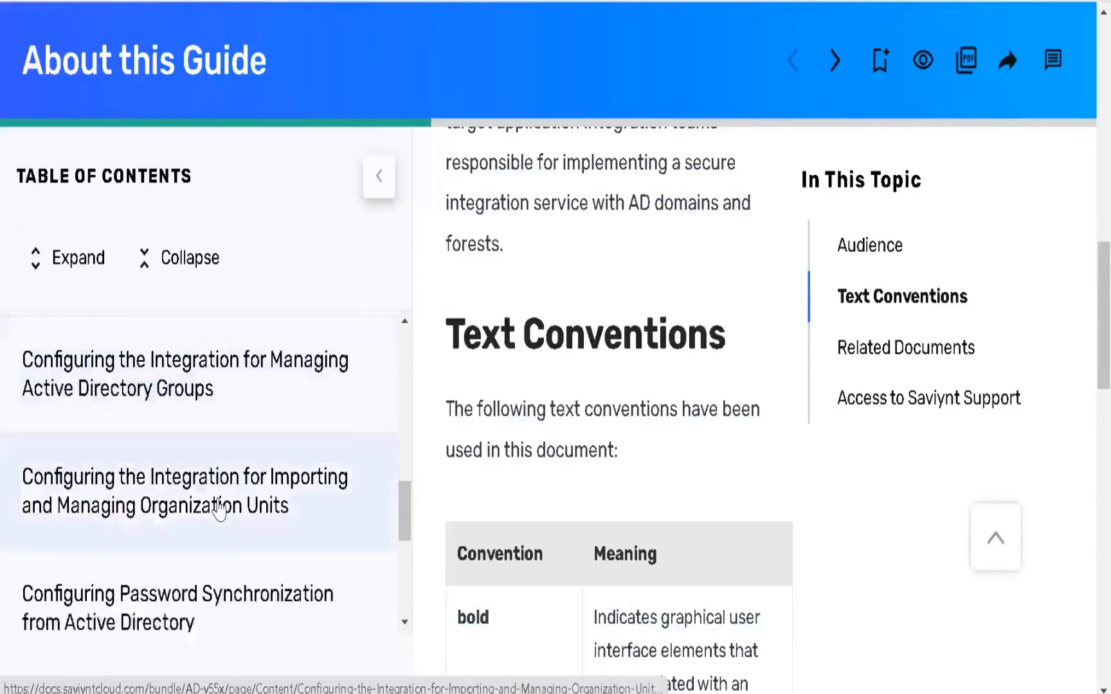